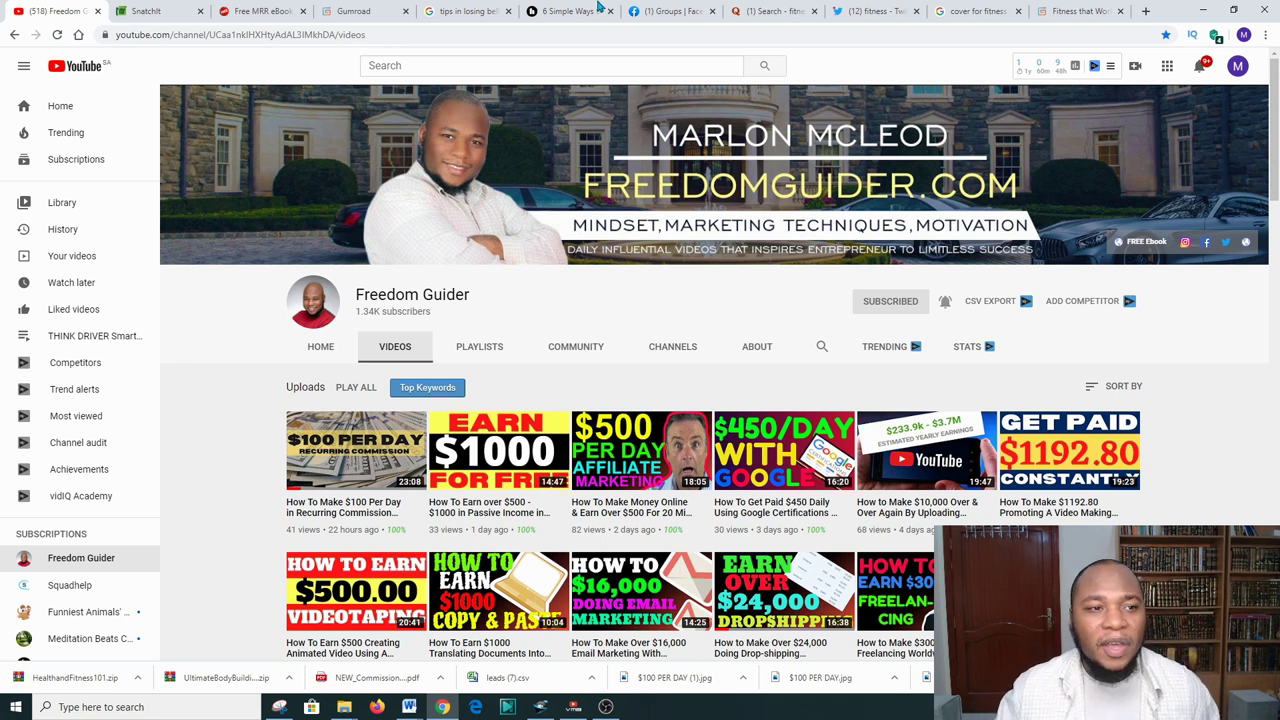
Step: Switch to the Free PLR Downloads page and look through its list of eBook niches
left_click(150, 11)
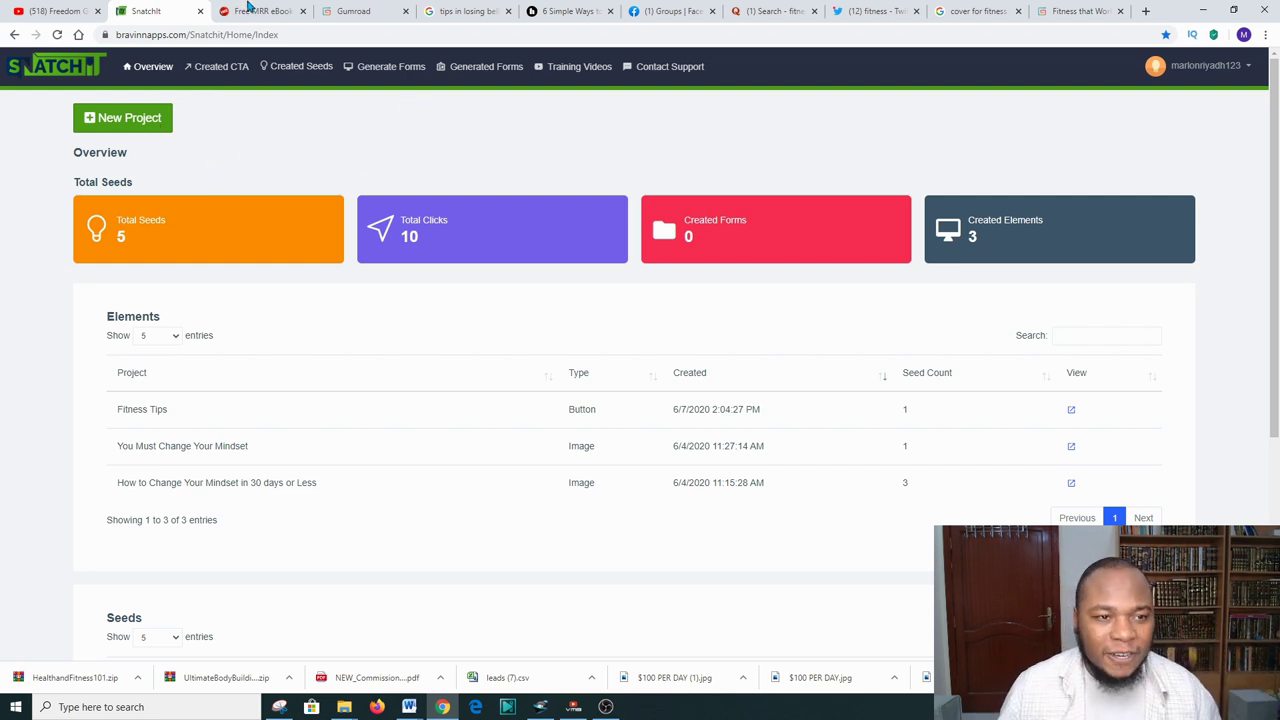
left_click(246, 10)
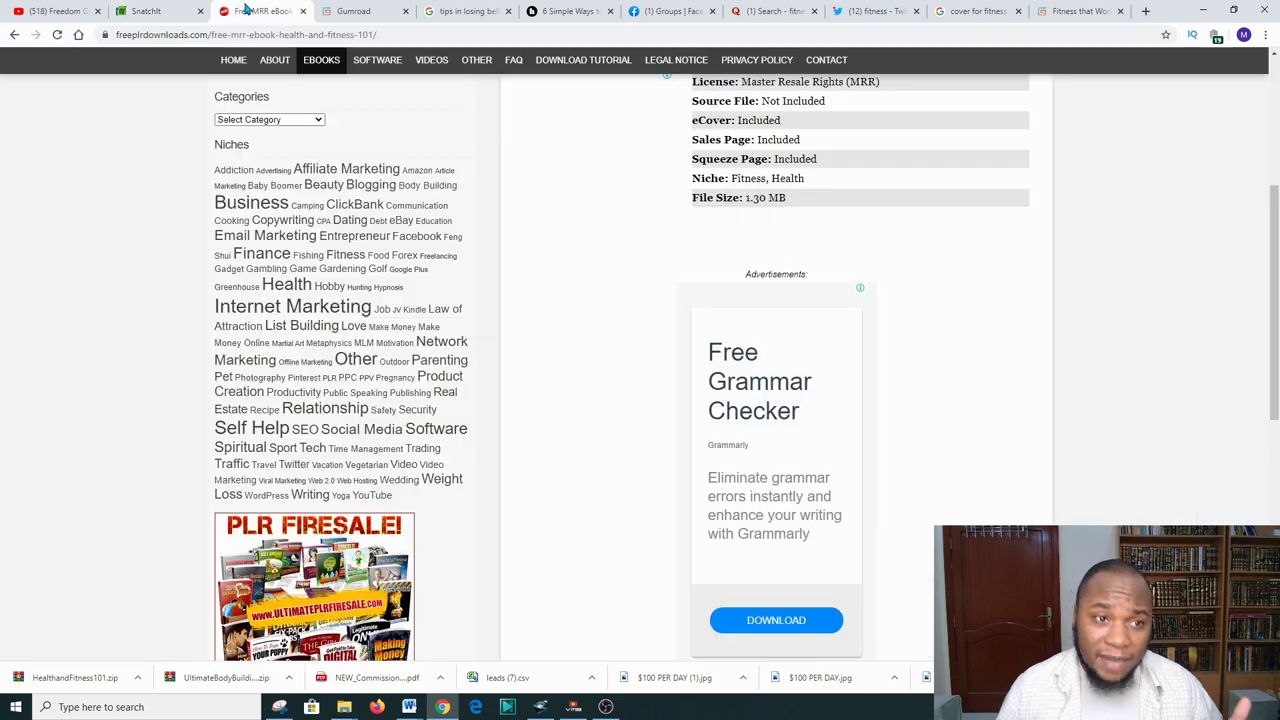
scroll(314, 257, "up", 3)
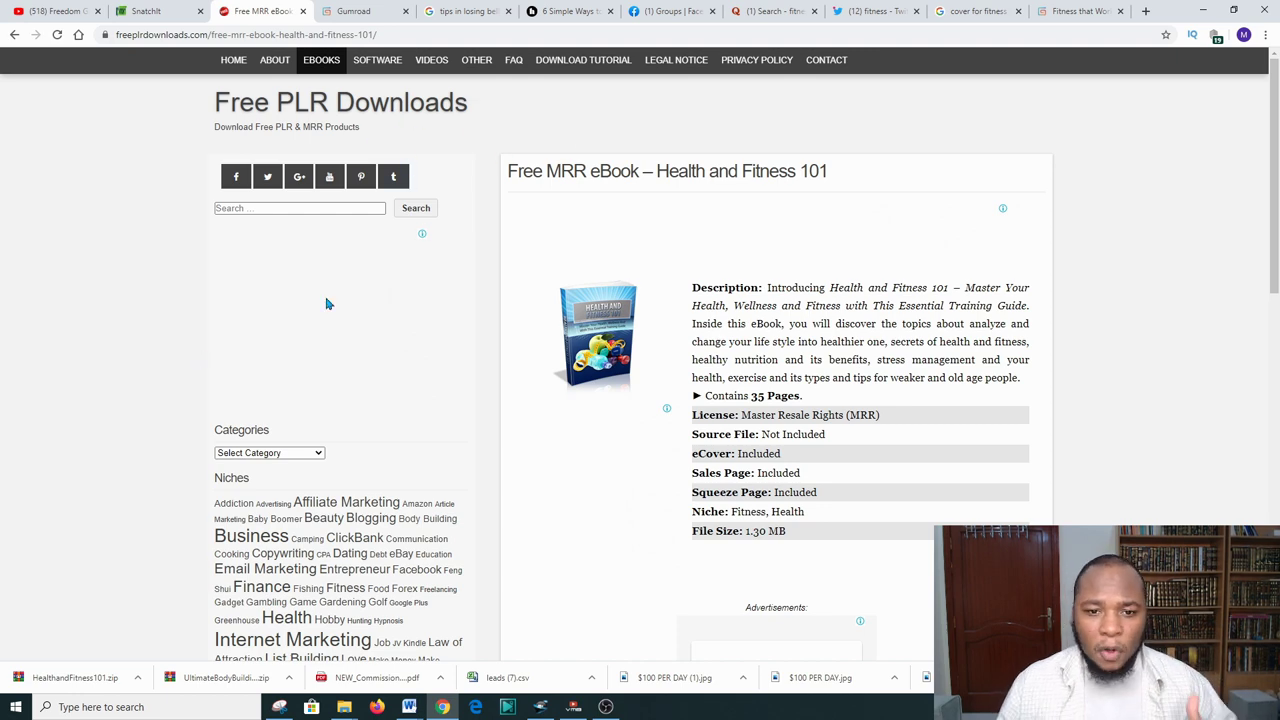
scroll(275, 318, "down", 2)
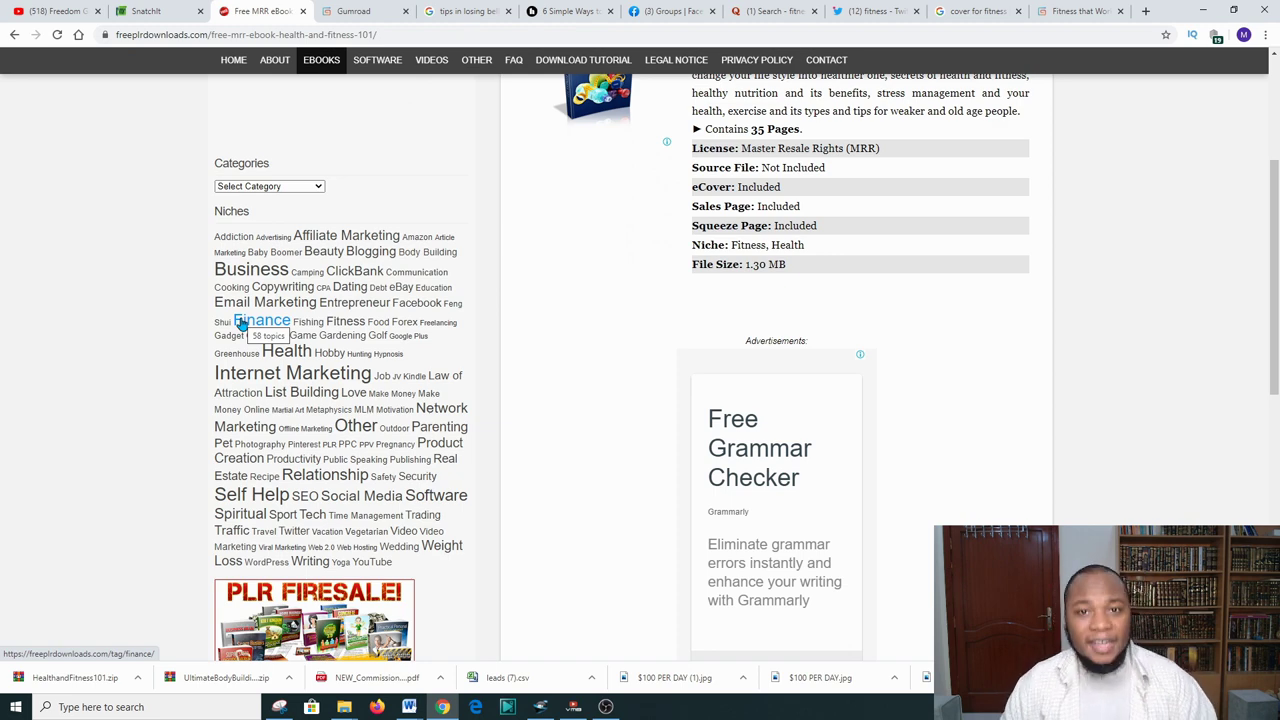
scroll(457, 343, "up", 3)
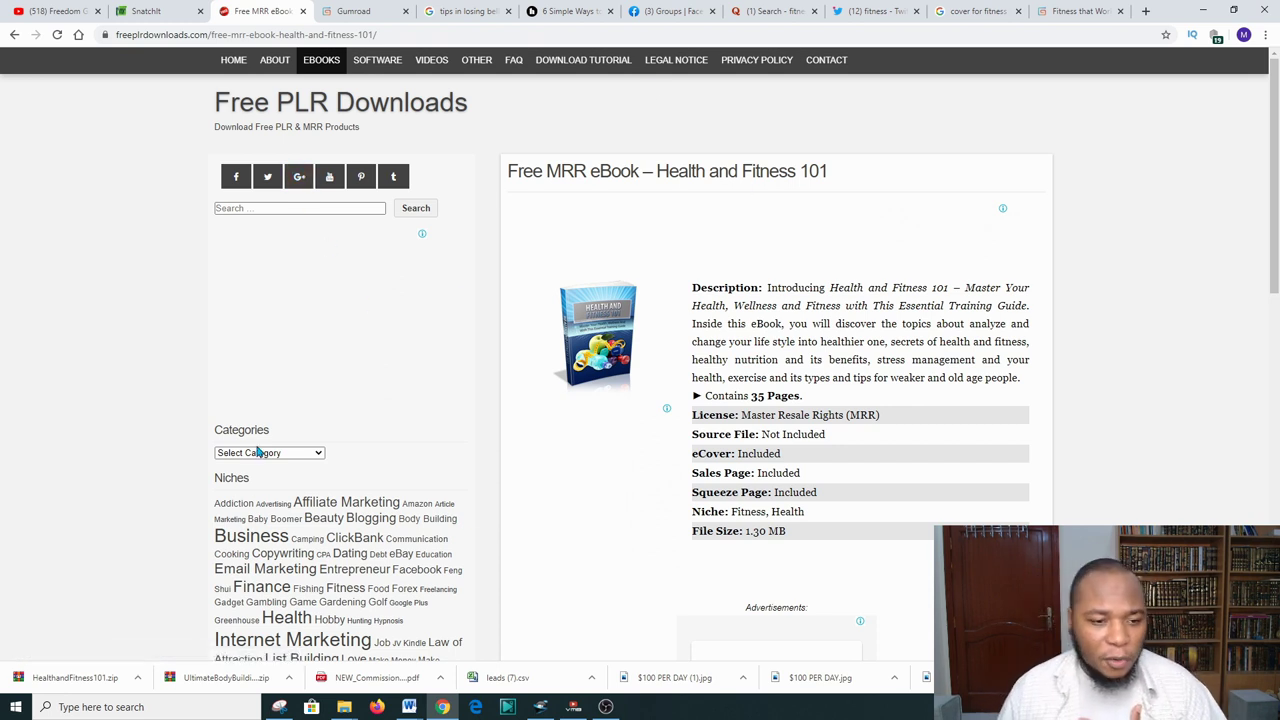
Step: Search the Free PLR Downloads site for "fitness" and look through the eBook results
left_click(268, 210)
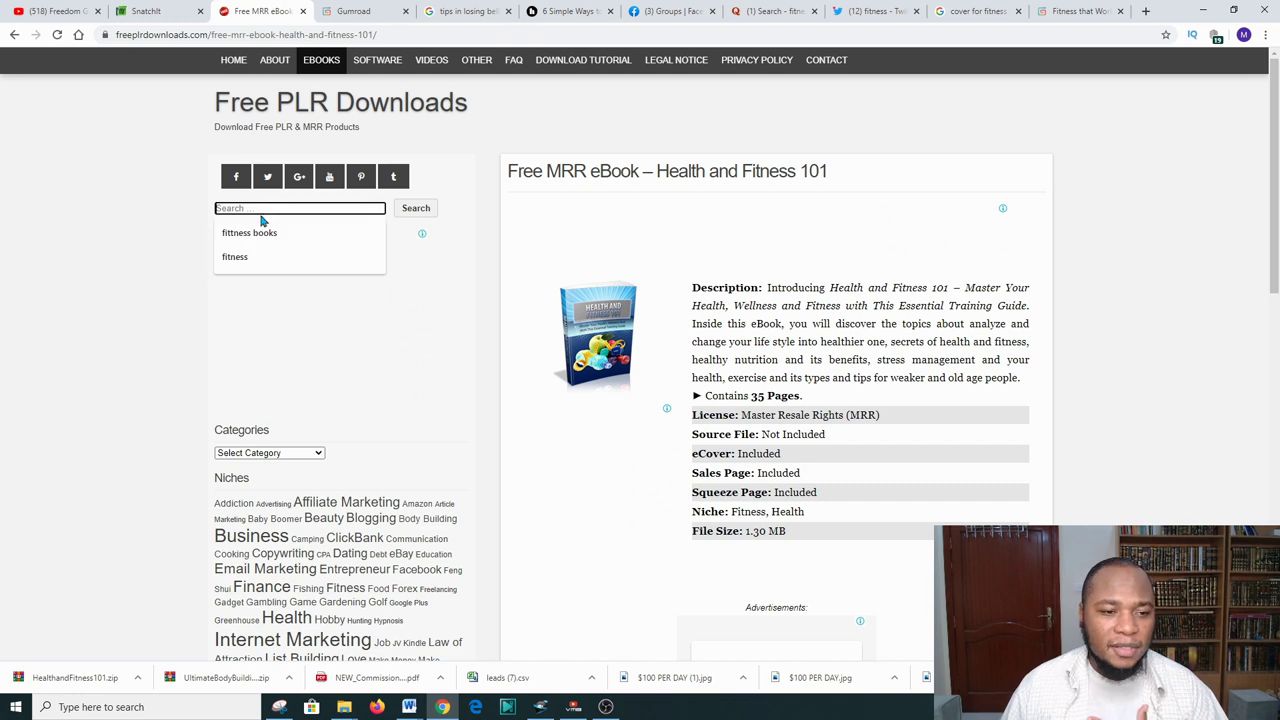
left_click(239, 262)
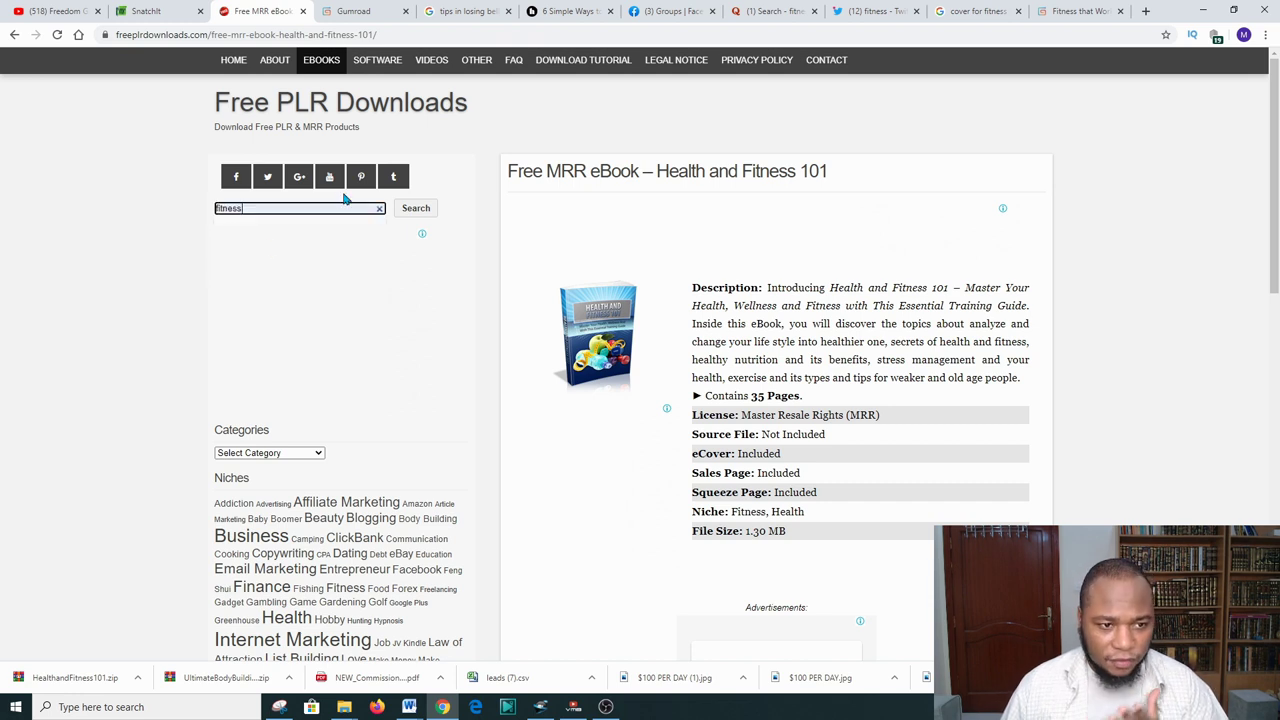
left_click(419, 212)
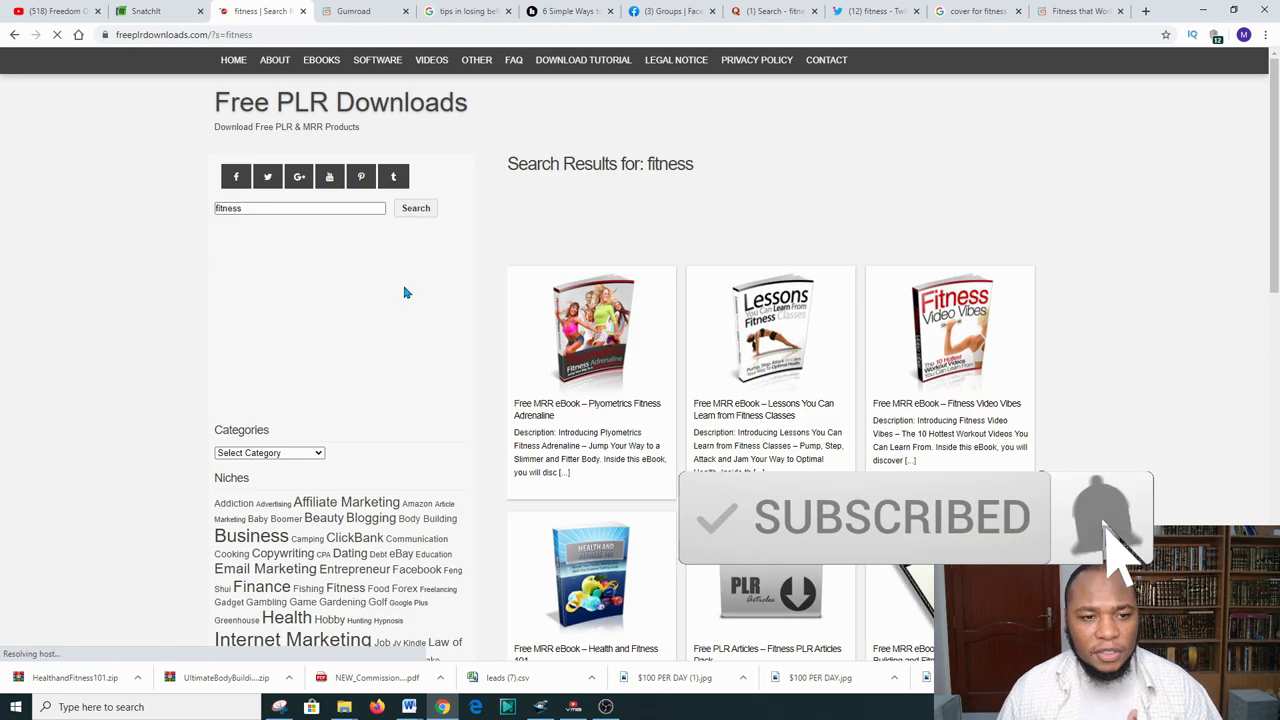
scroll(672, 354, "down", 5)
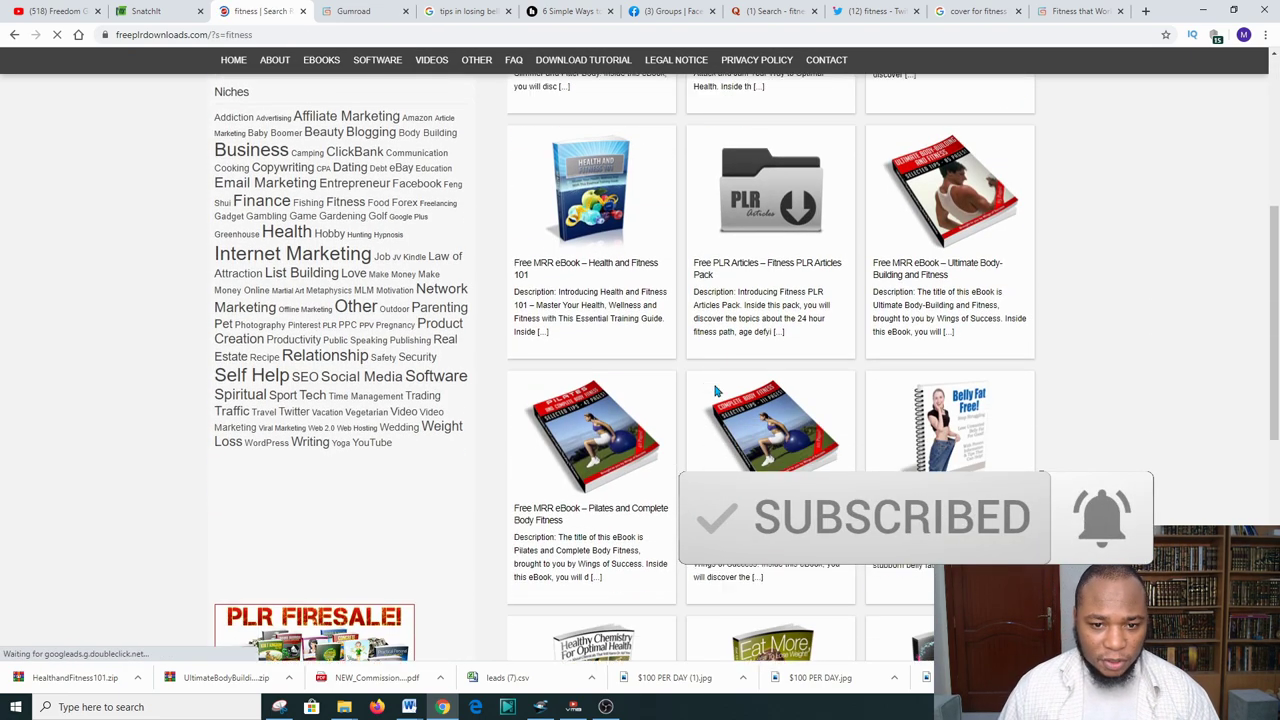
scroll(672, 354, "down", 7)
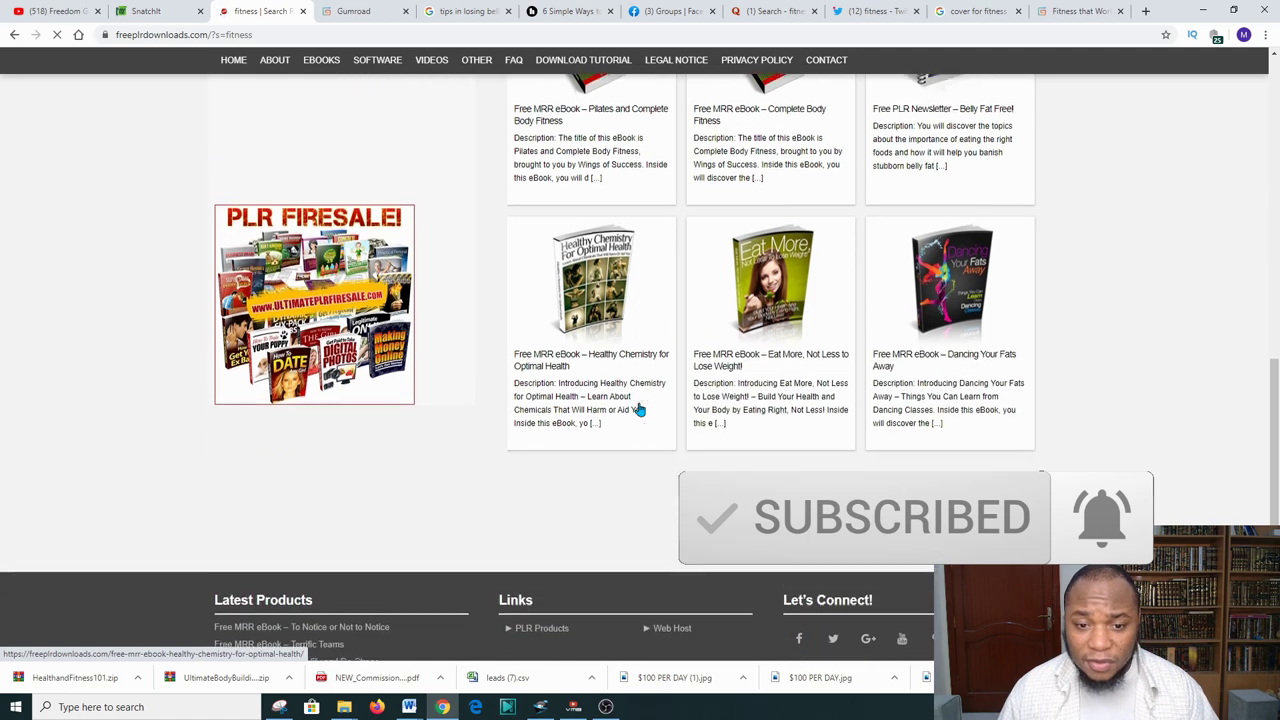
scroll(610, 430, "up", 5)
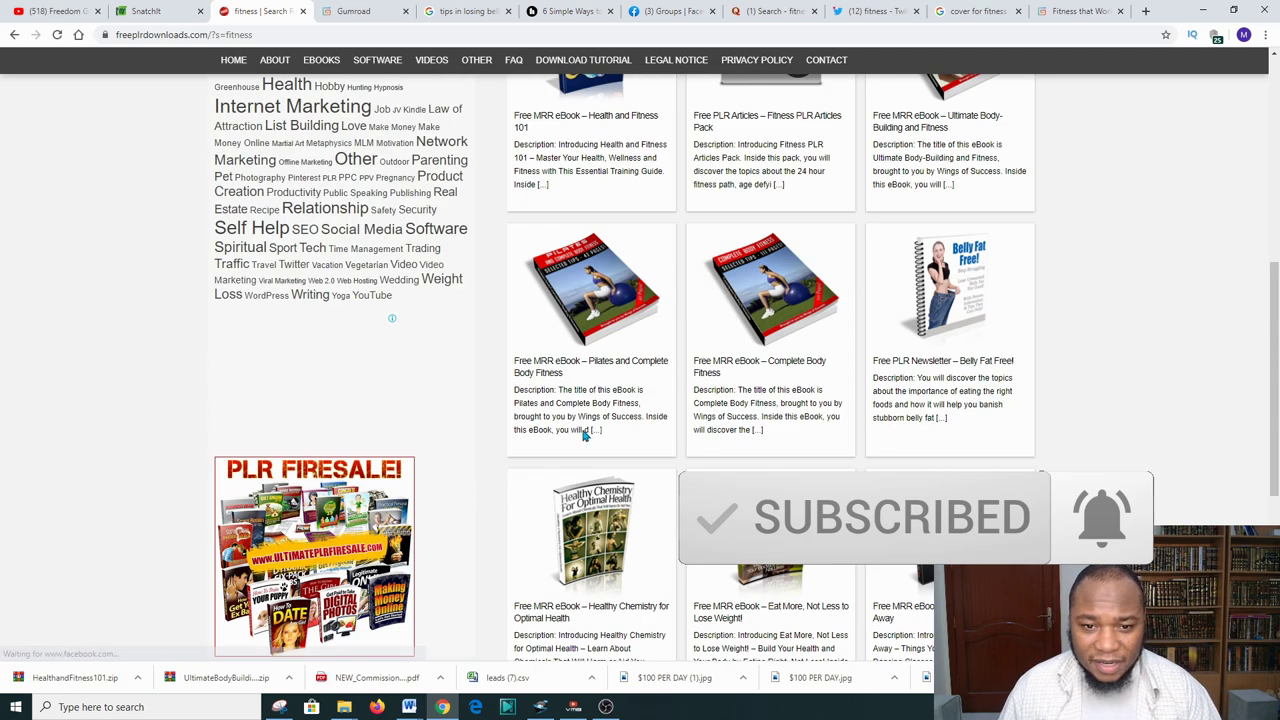
scroll(591, 371, "up", 1)
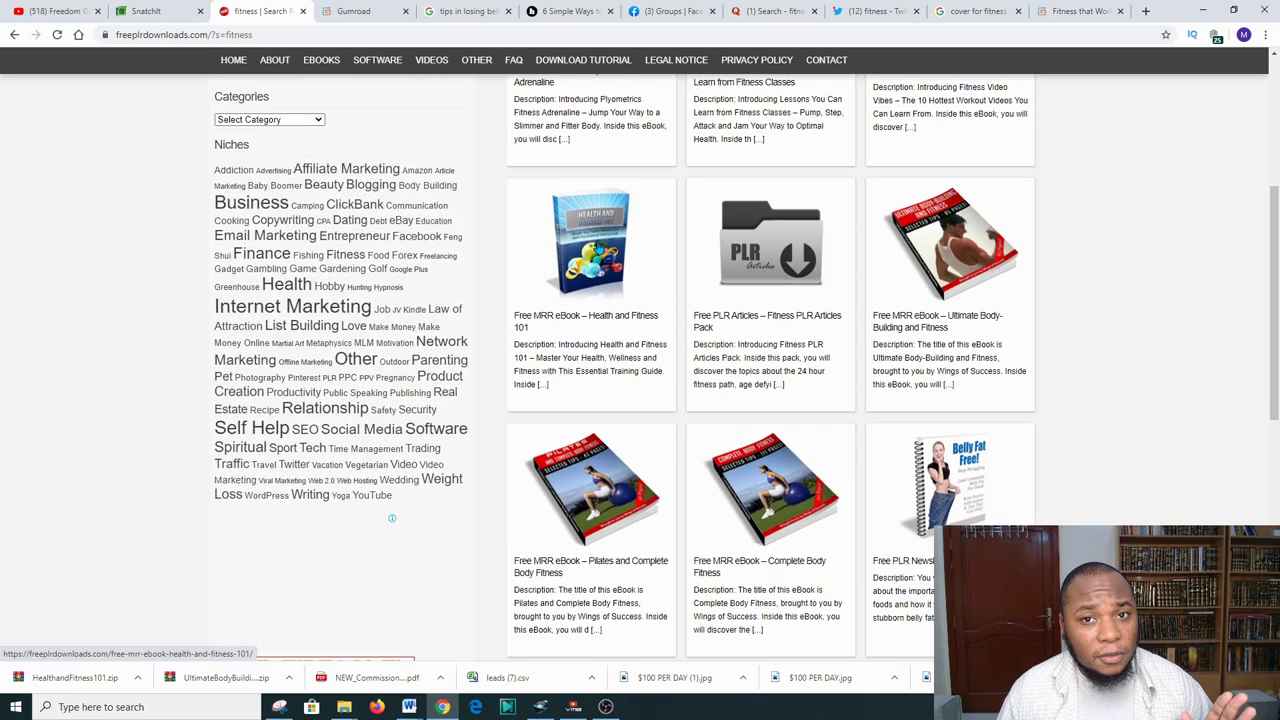
Step: Open the "Free MRR eBook – Health and Fitness 101" result, review its details and download the eBook
left_click(598, 242)
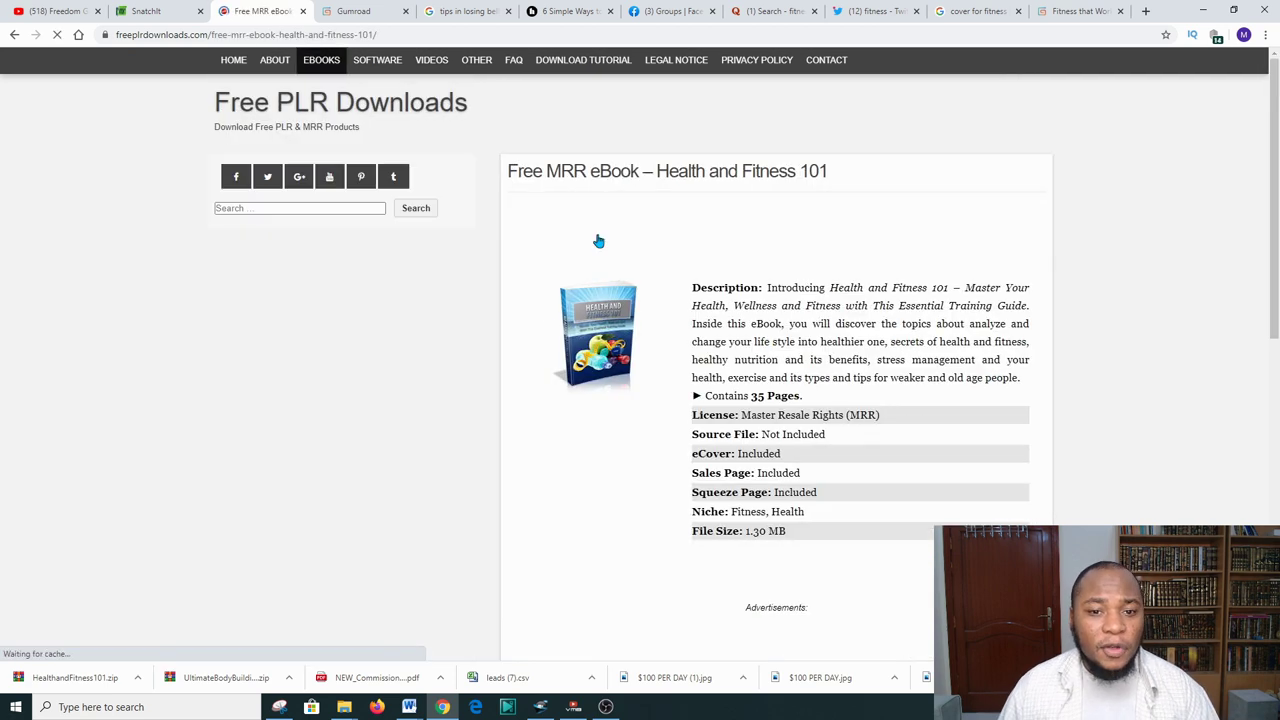
scroll(931, 491, "down", 3)
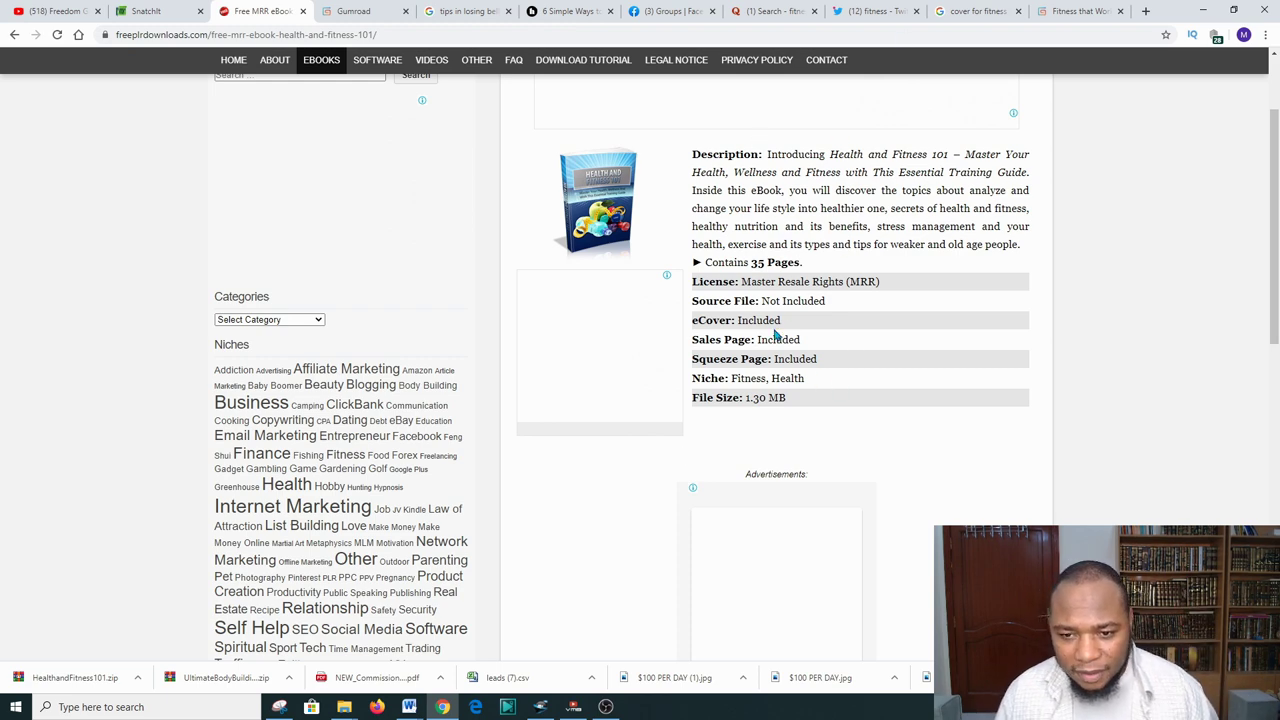
scroll(778, 335, "down", 1)
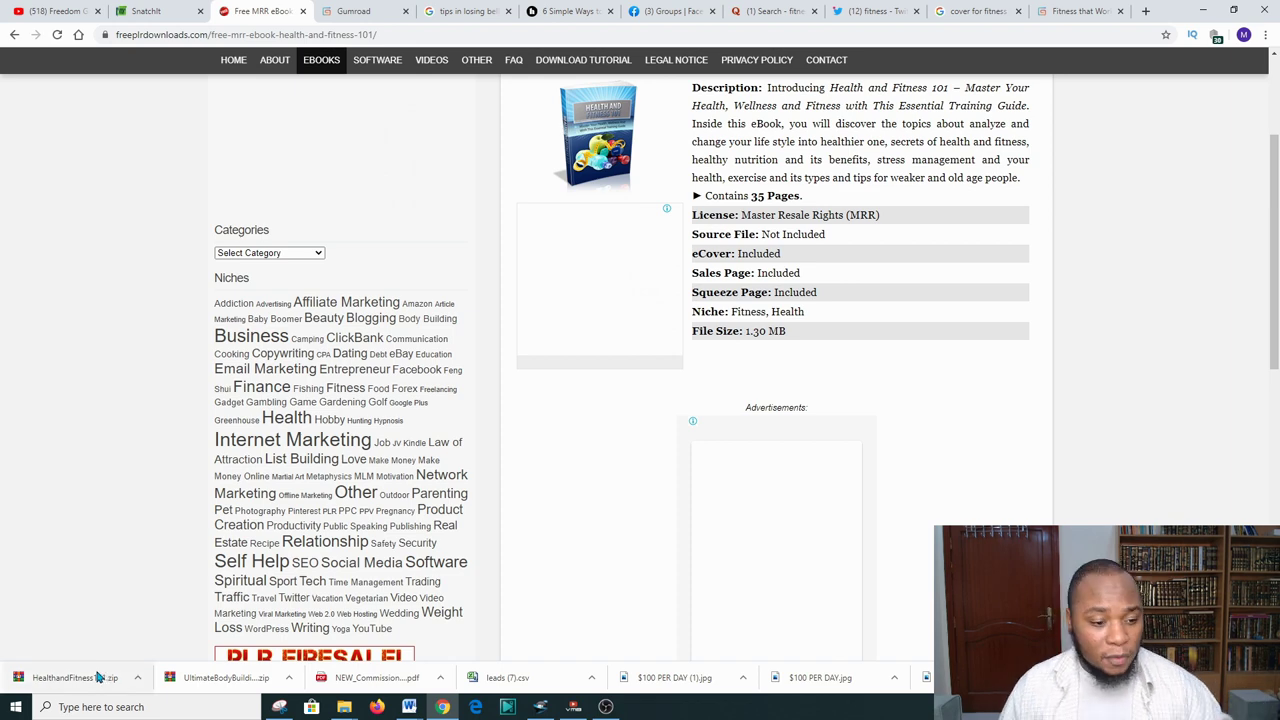
scroll(814, 420, "down", 3)
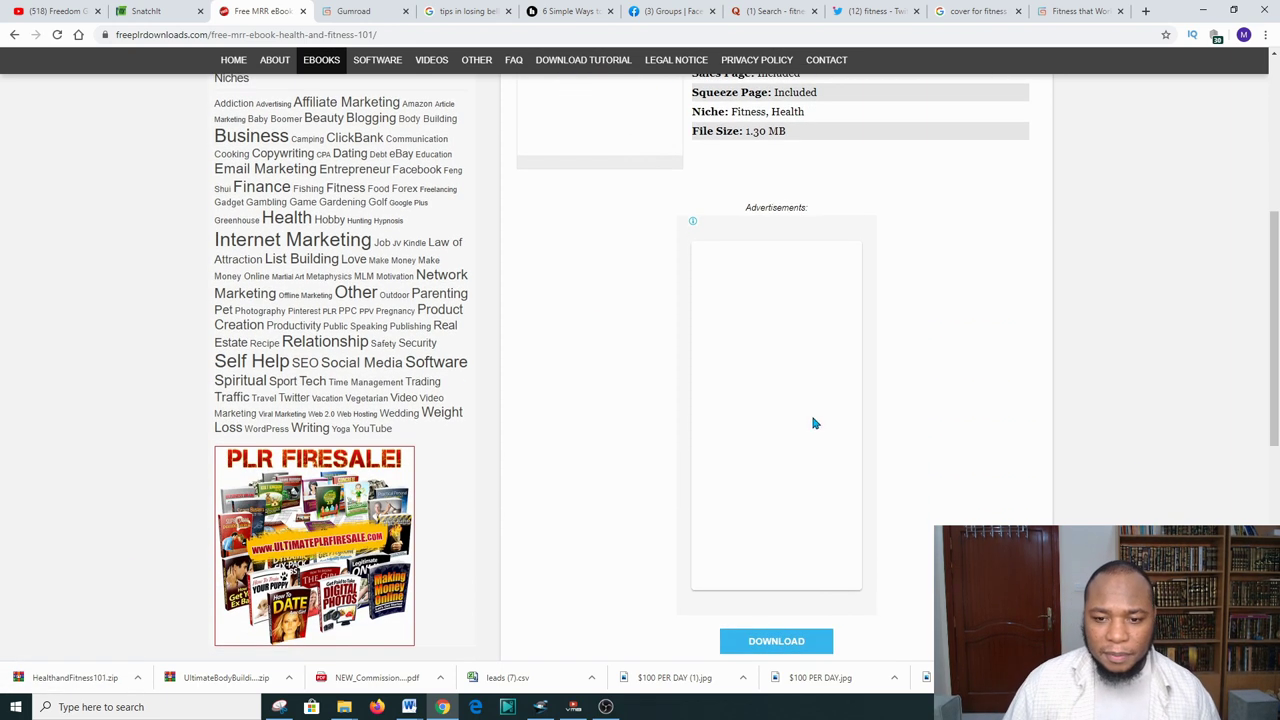
scroll(800, 473, "down", 1)
left_click(760, 508)
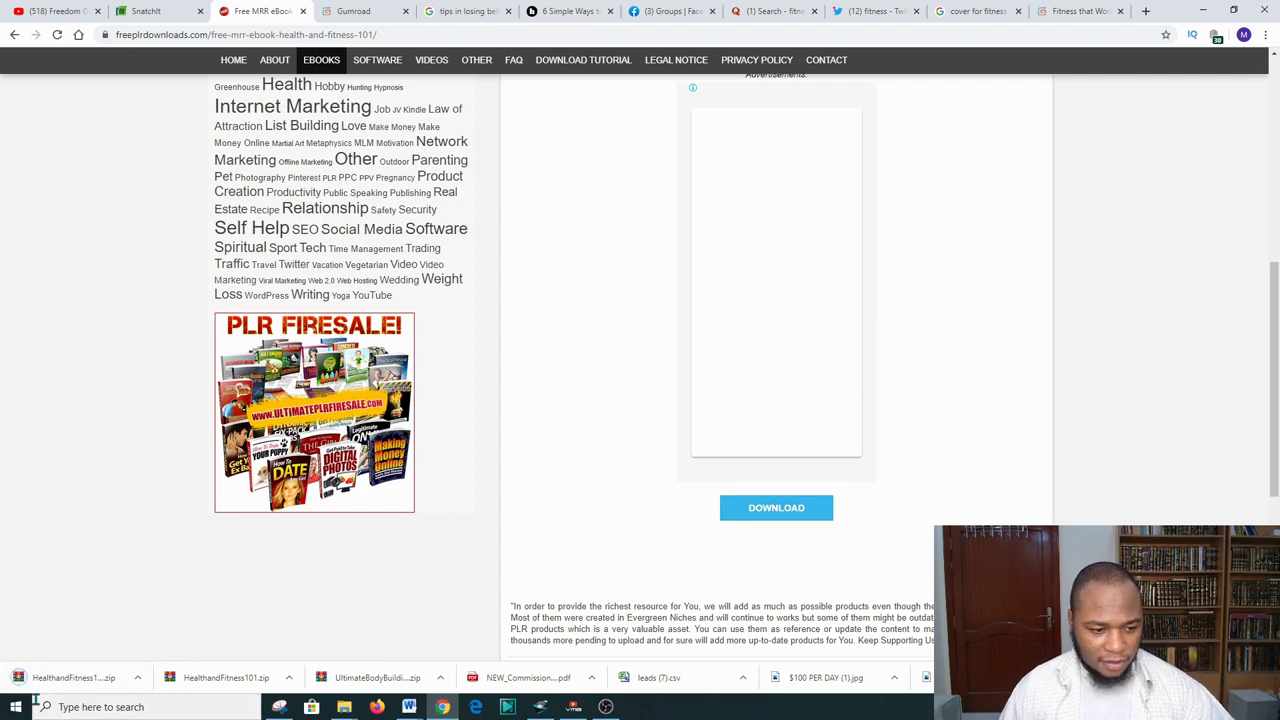
scroll(430, 630, "up", 4)
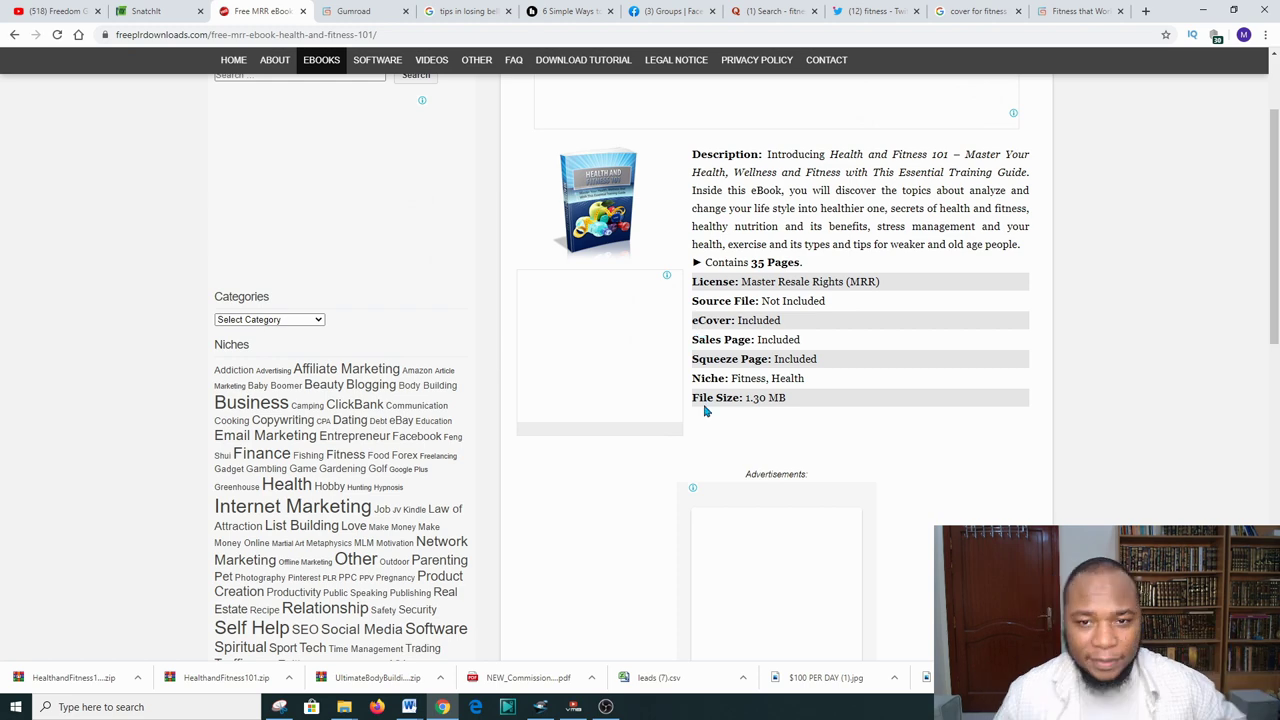
scroll(703, 410, "up", 1)
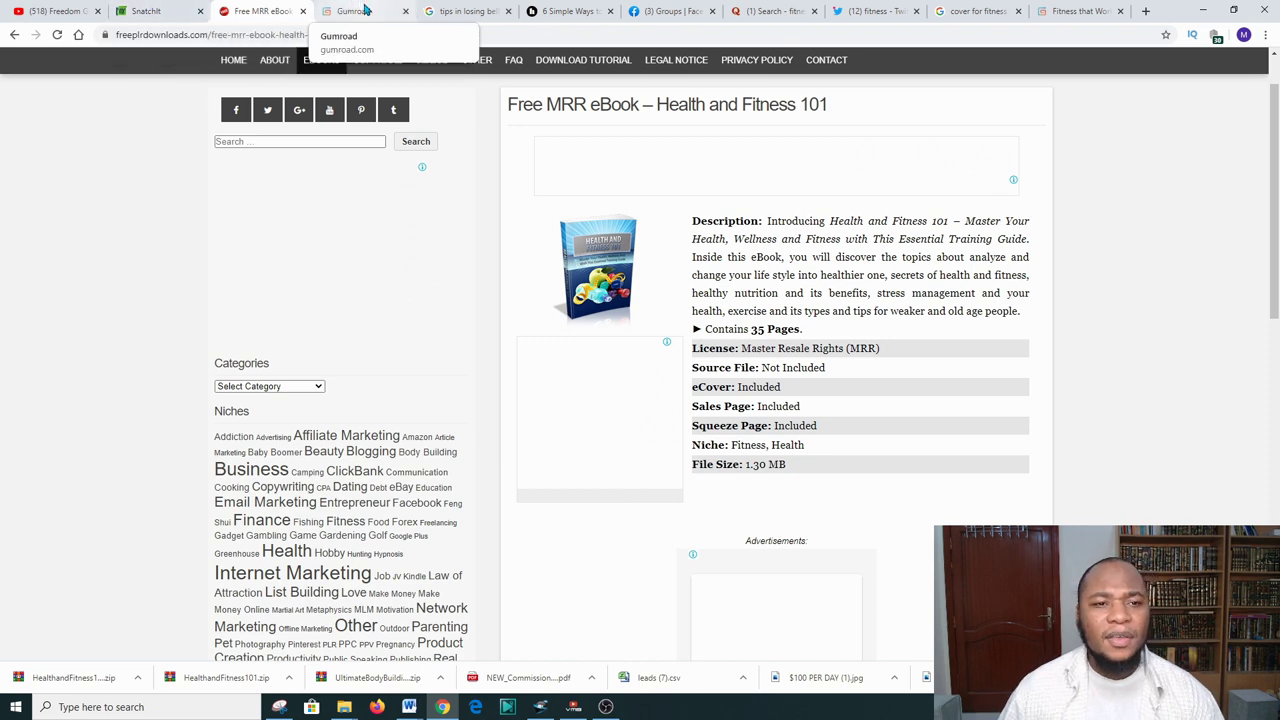
Step: Switch to Gumroad and create a new Classic product named "Fitness Lovers" priced at $12, continuing to its customization page
left_click(368, 10)
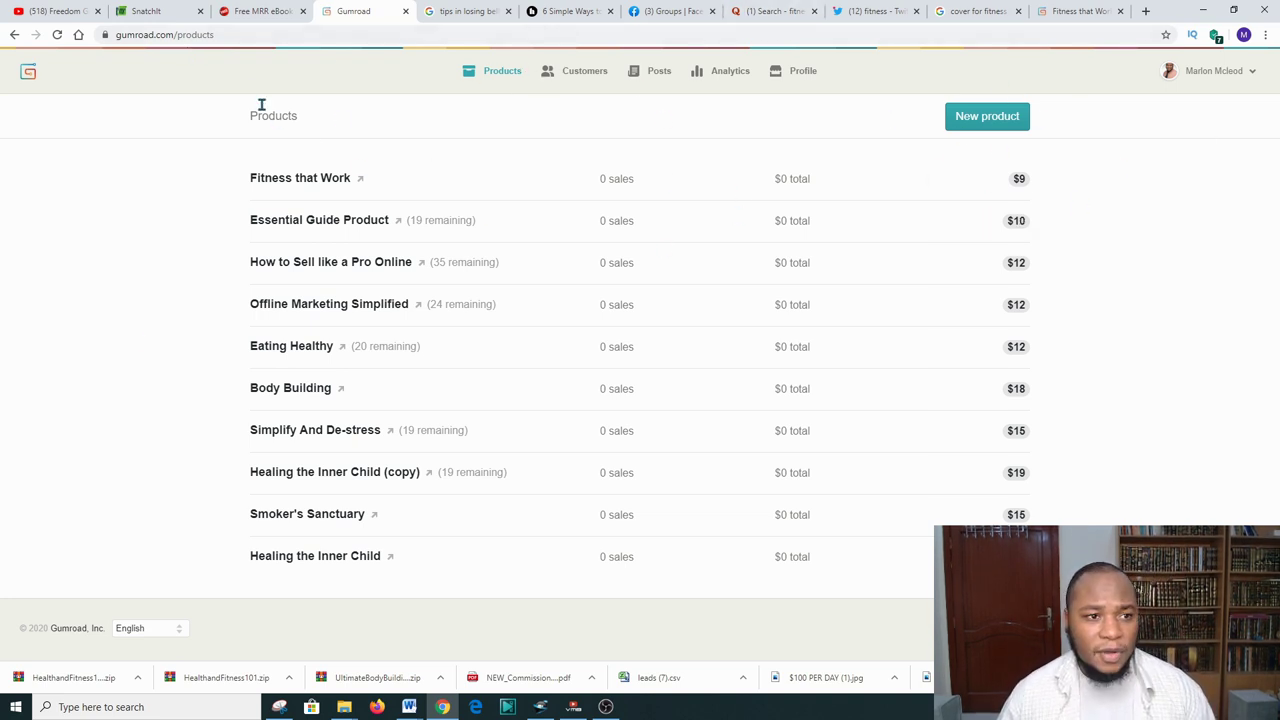
left_click(242, 36)
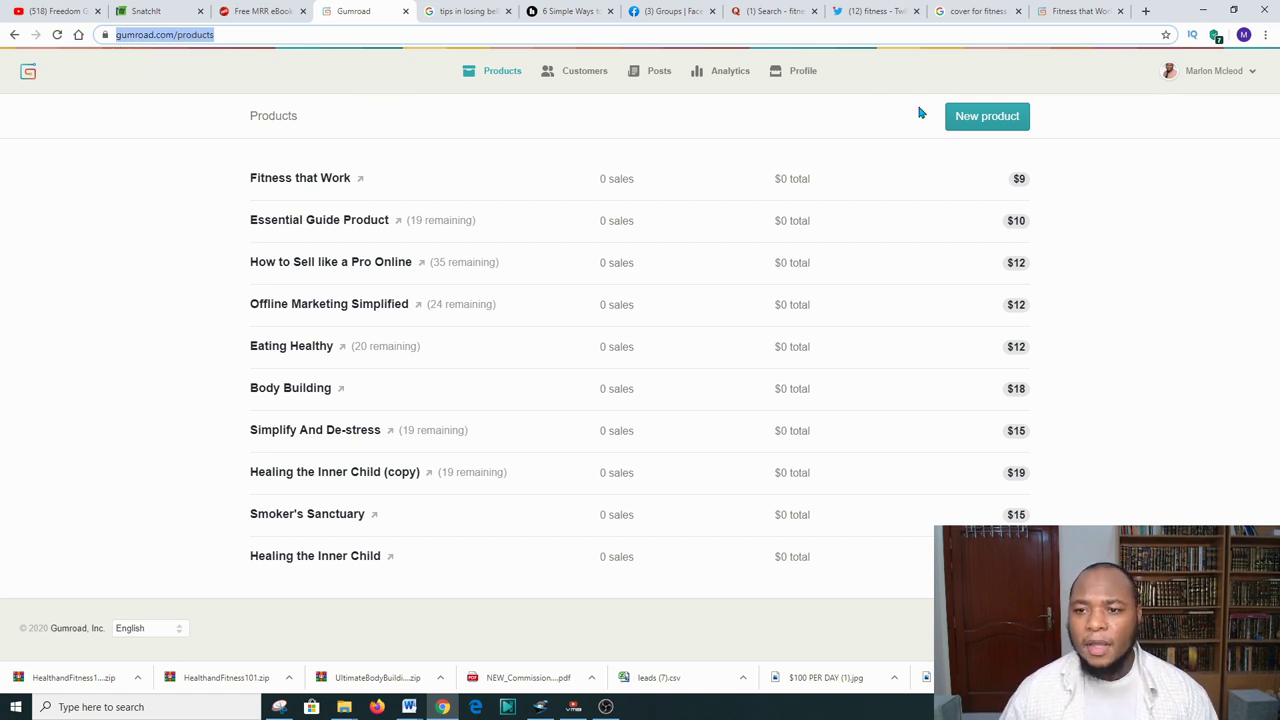
left_click(980, 128)
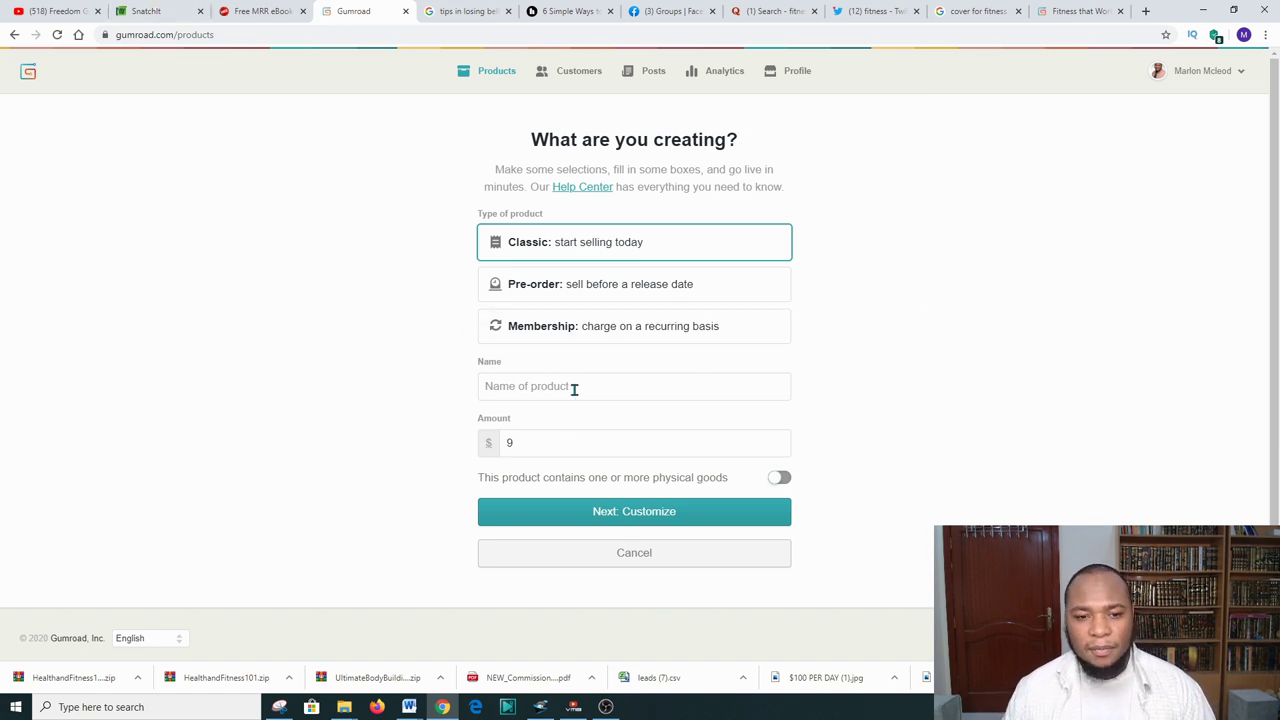
left_click(509, 388)
type("Fitness")
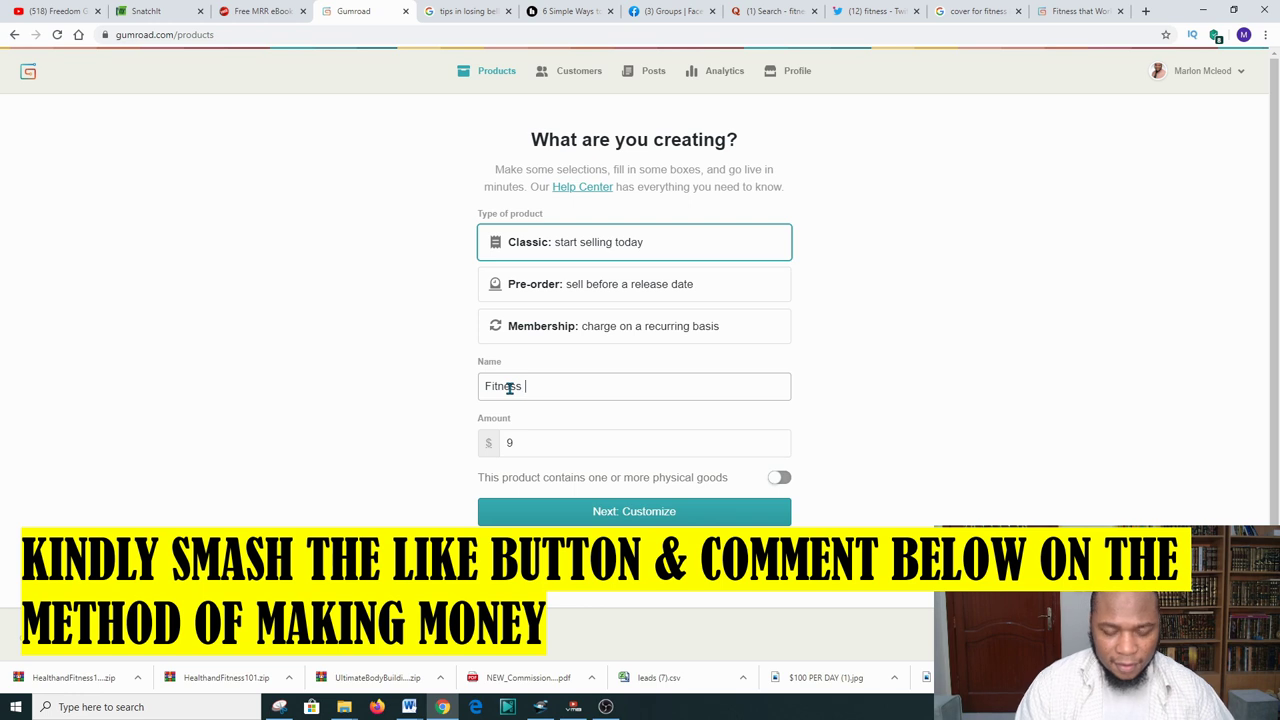
type(" Lovers")
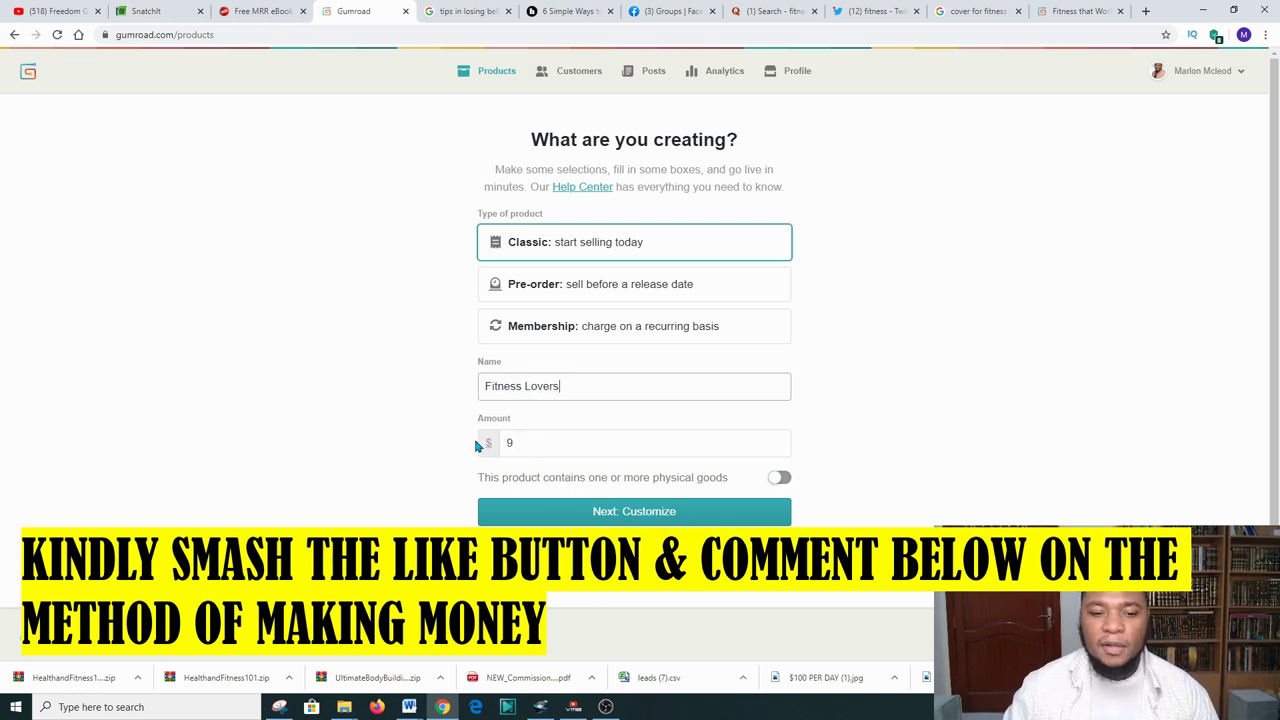
double_click(509, 443)
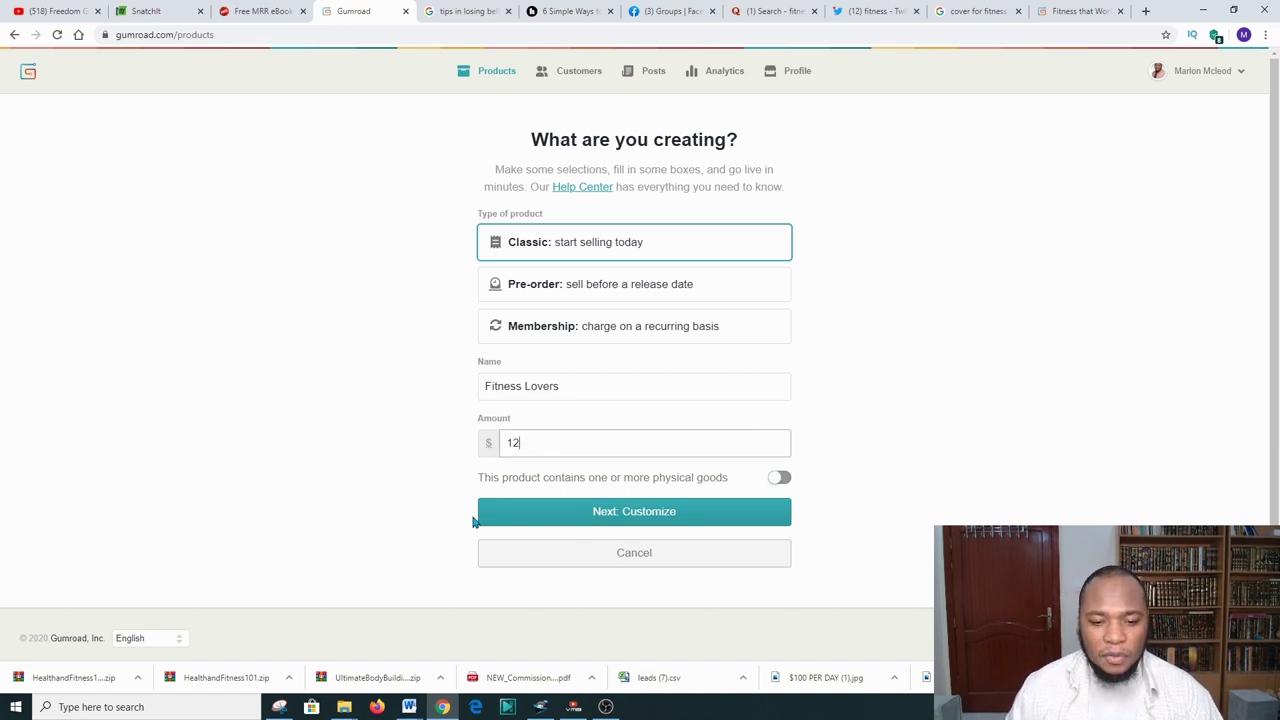
left_click(604, 514)
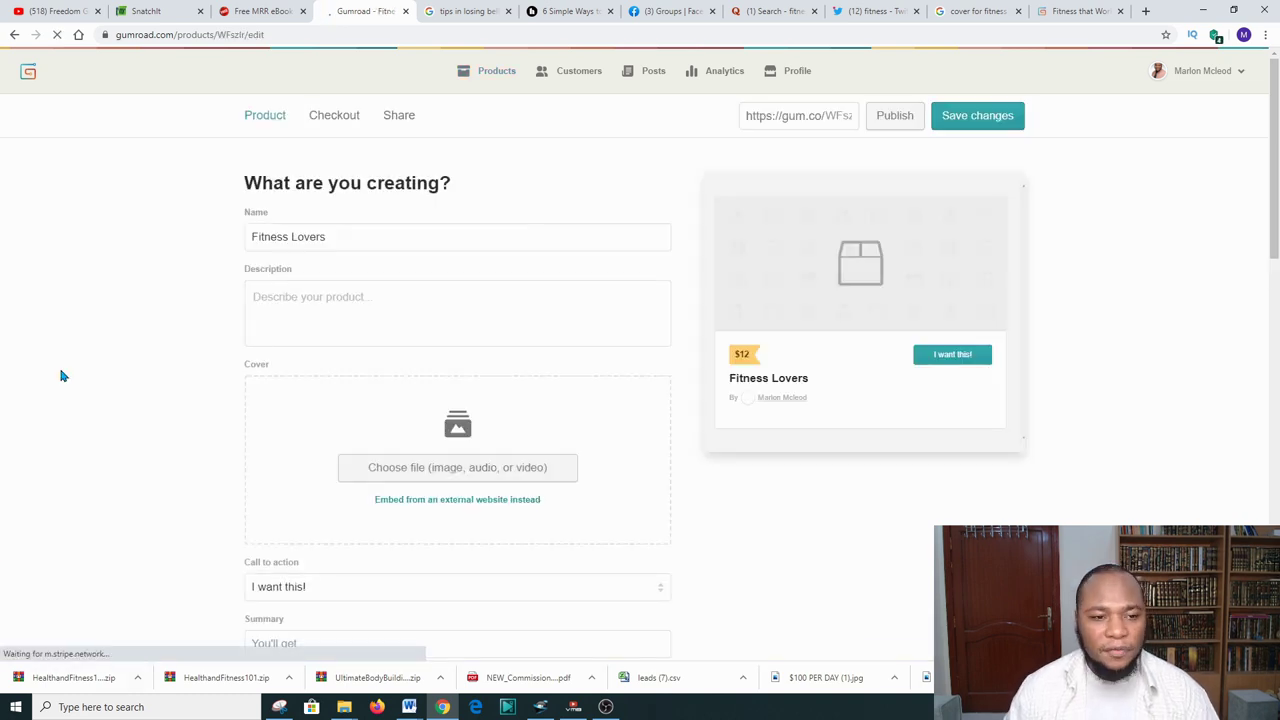
Step: Fill in the product description with "This givens you amazing info about keeping good health habits", correcting the spelling of "amazing" and "habits"
left_click(277, 309)
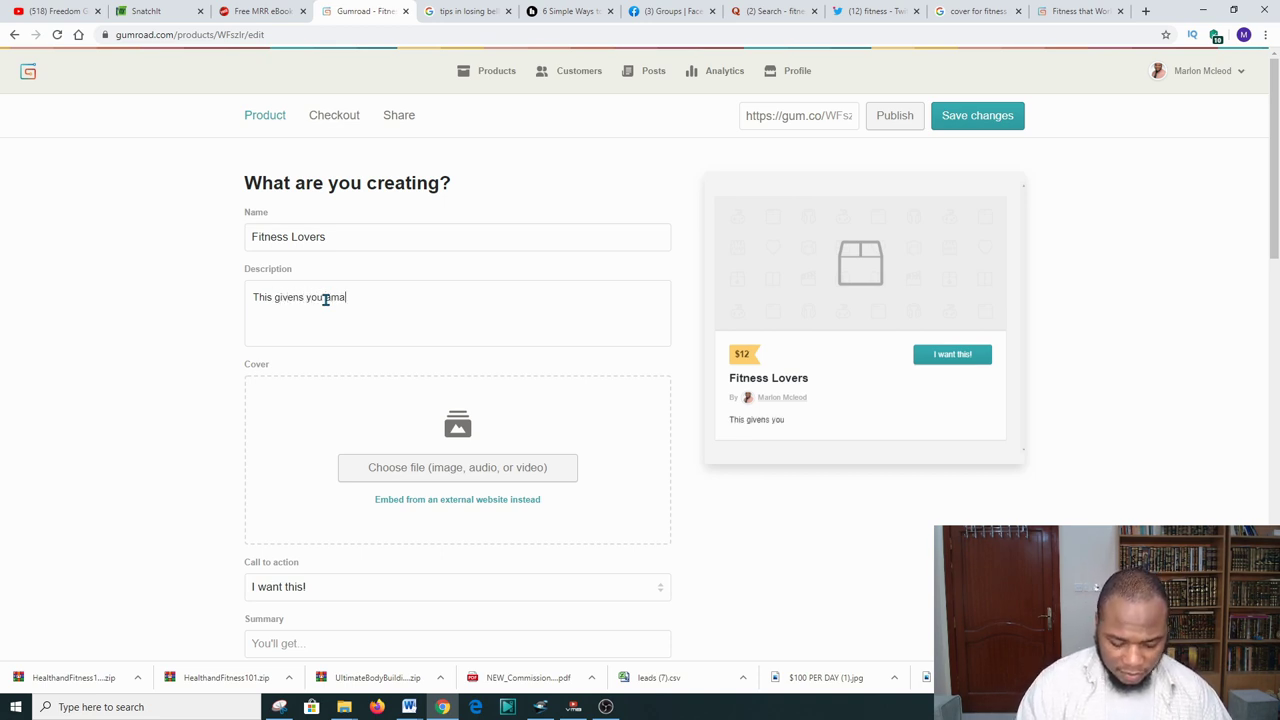
type("ing inf")
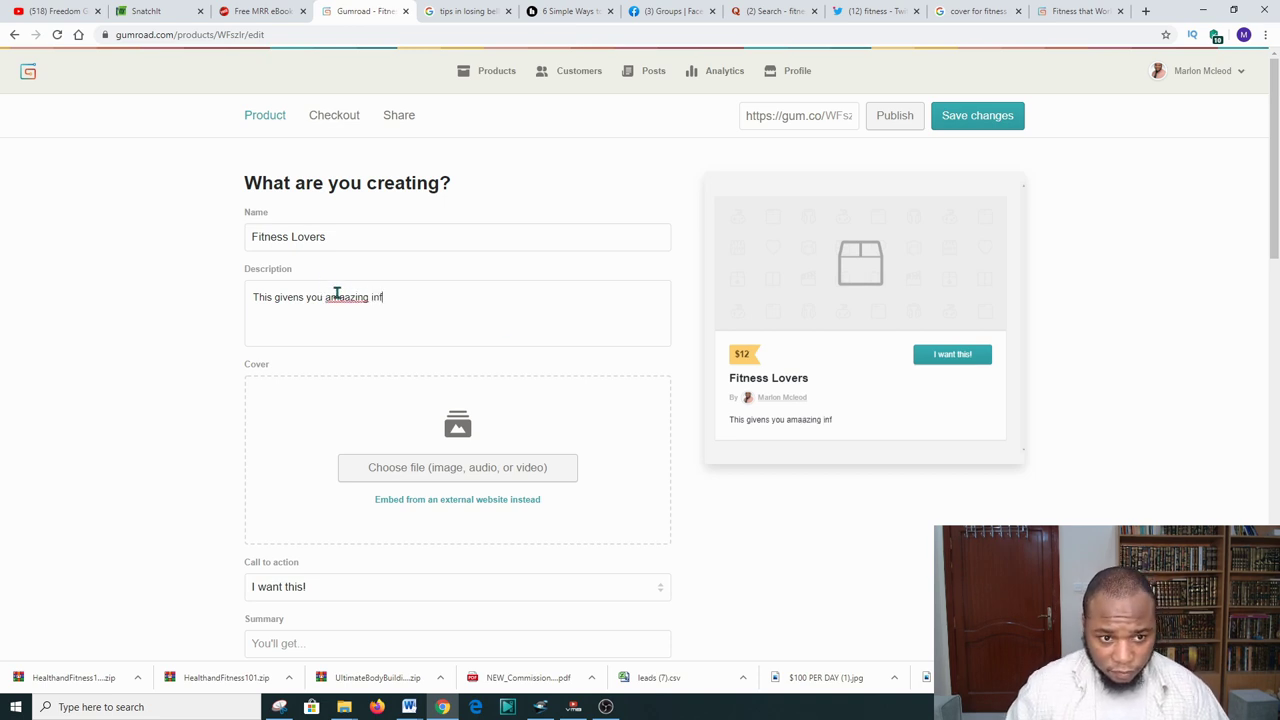
right_click(350, 297)
left_click(378, 306)
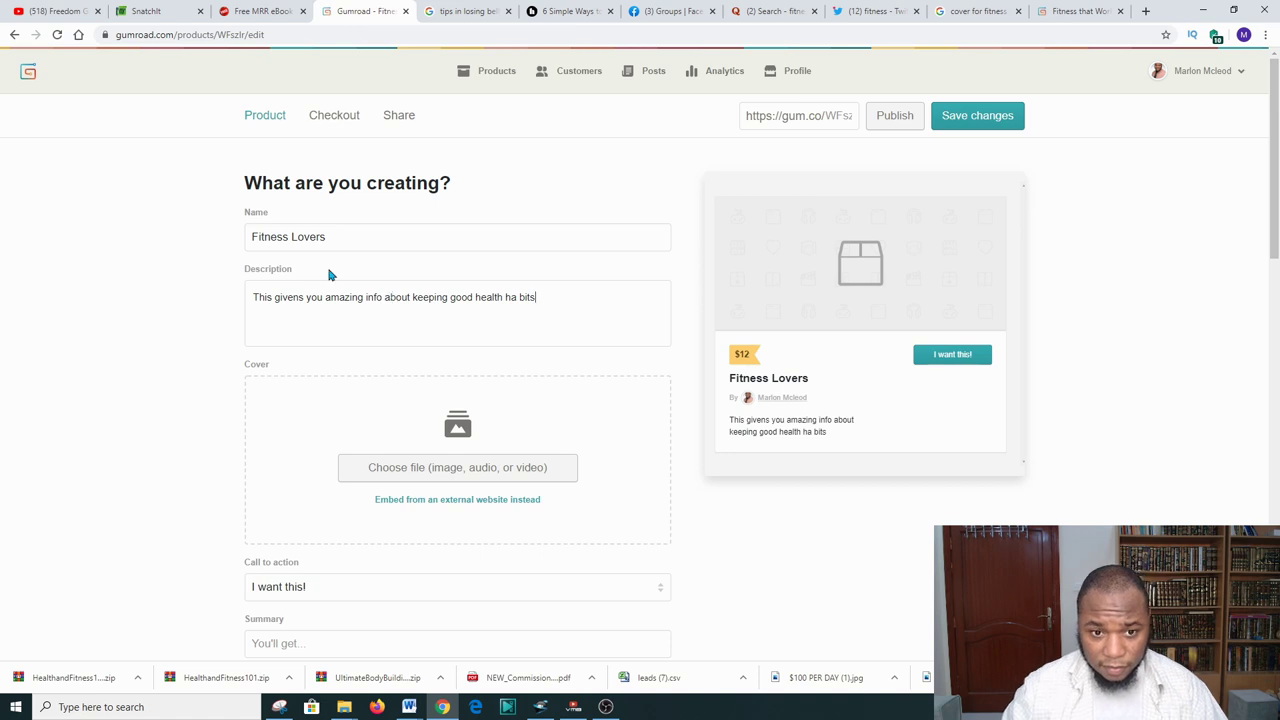
left_click(519, 297)
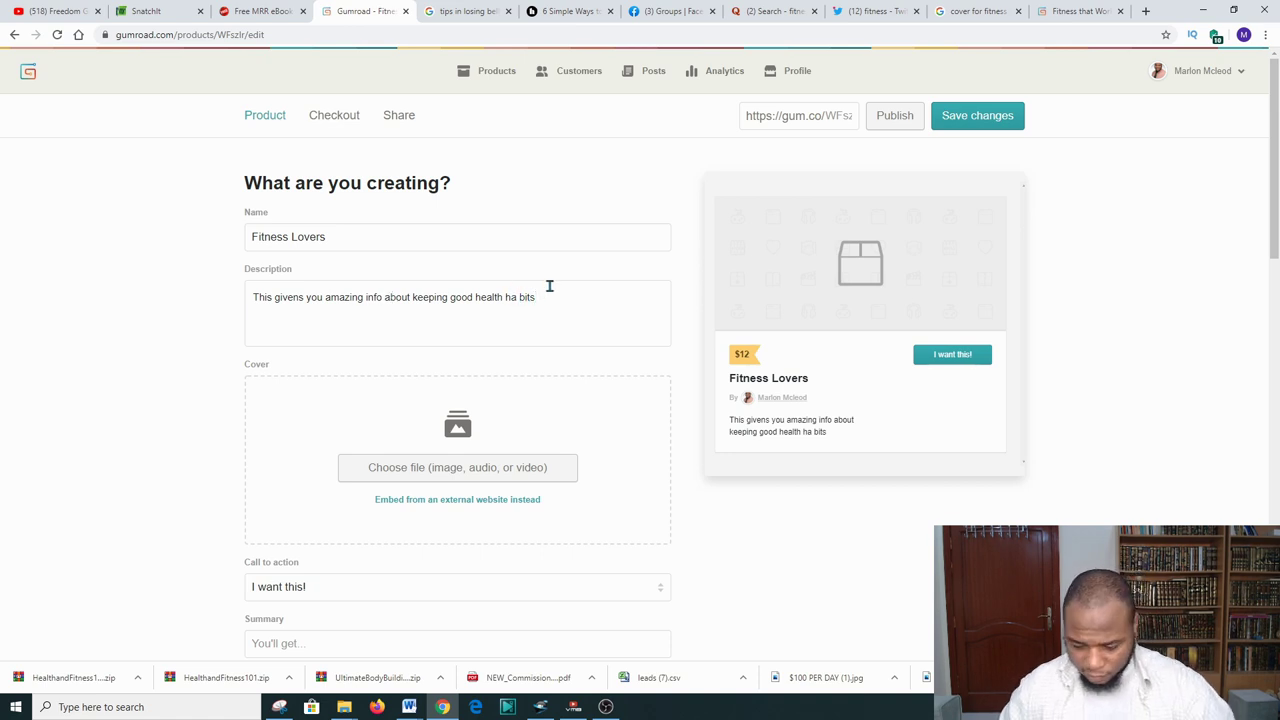
key("BackSpace")
Step: Review the existing "Fitness that Work" listing, then check the "Labeled for Reuse" usage-rights filter on the Google Images search for "cover for fitness books"
scroll(331, 272, "down", 1)
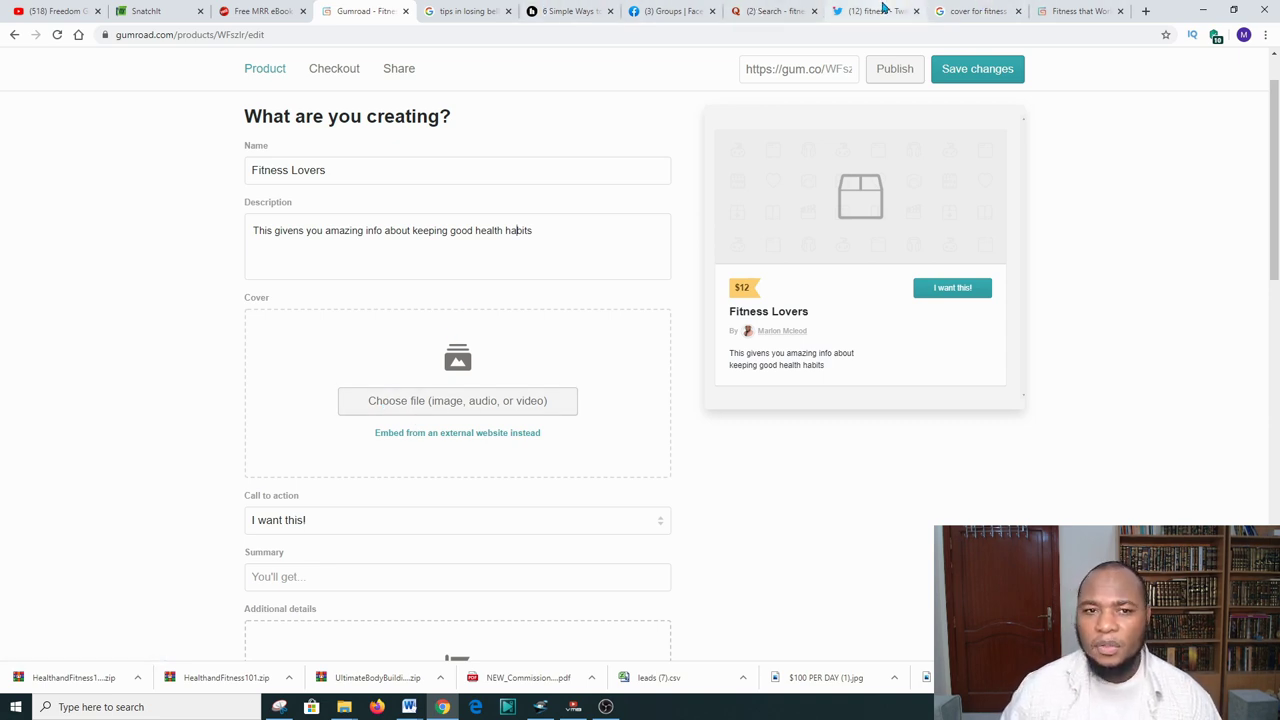
left_click(1070, 10)
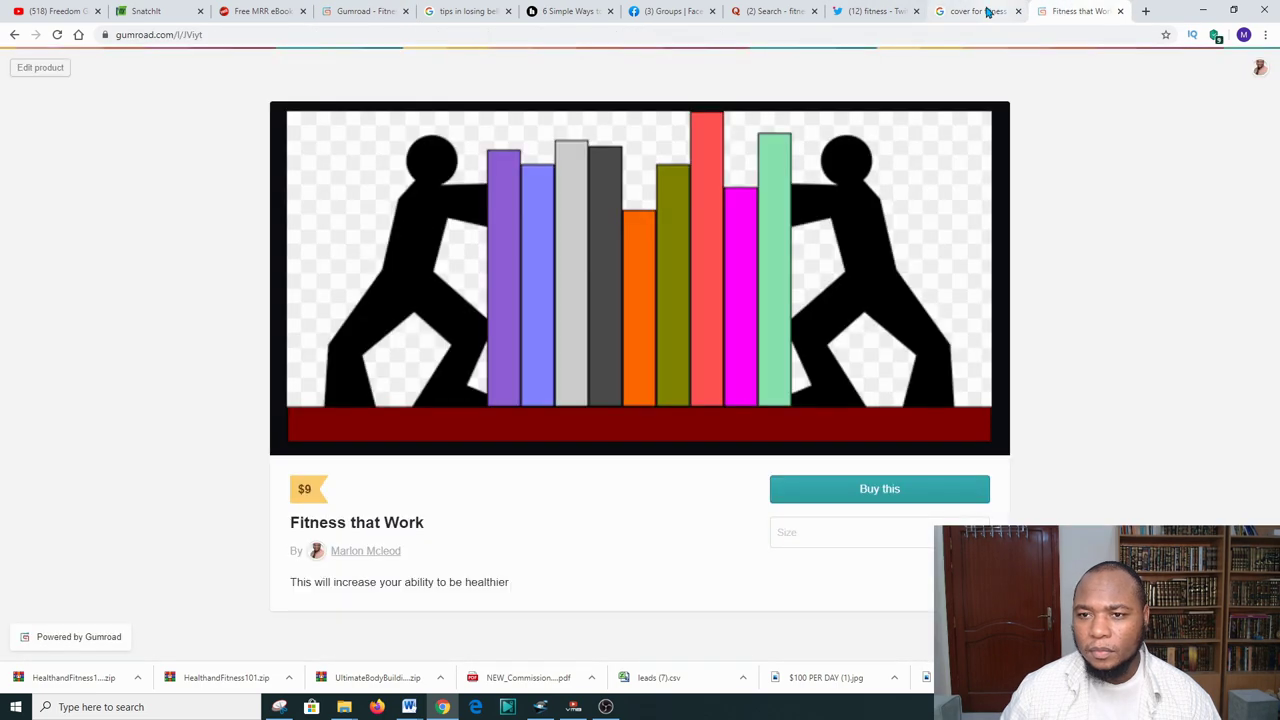
left_click(972, 10)
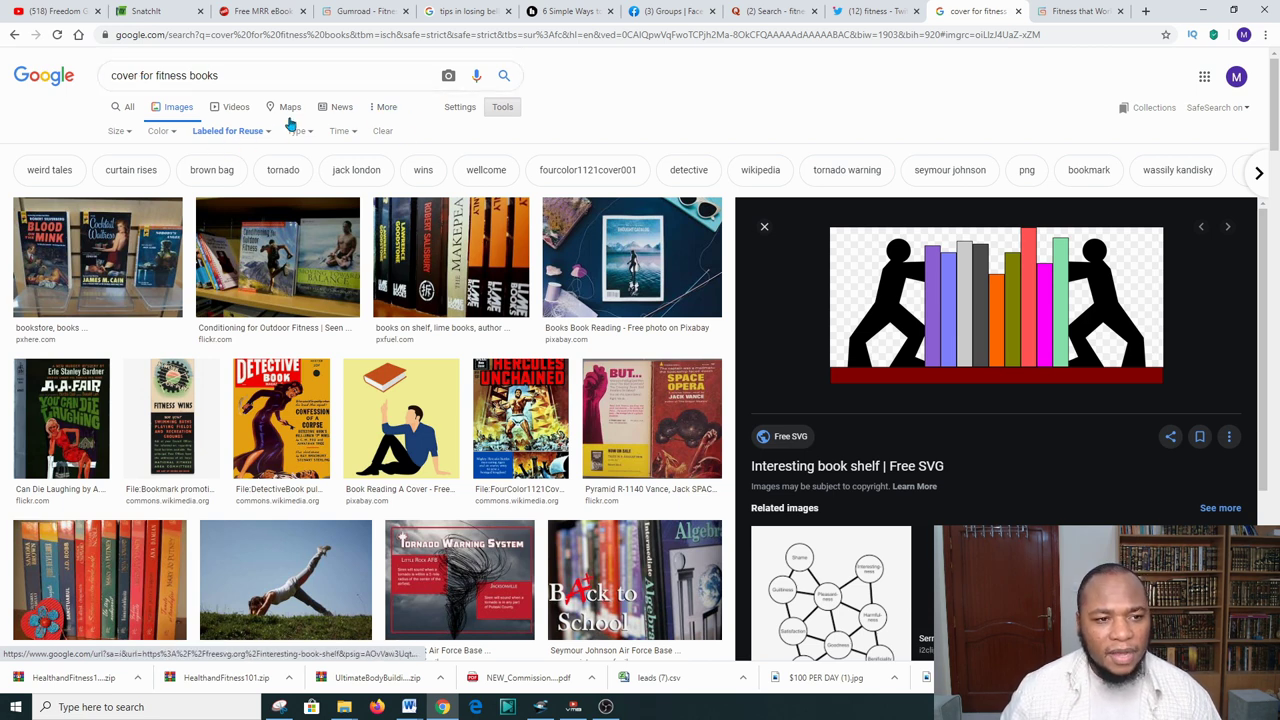
left_click(463, 112)
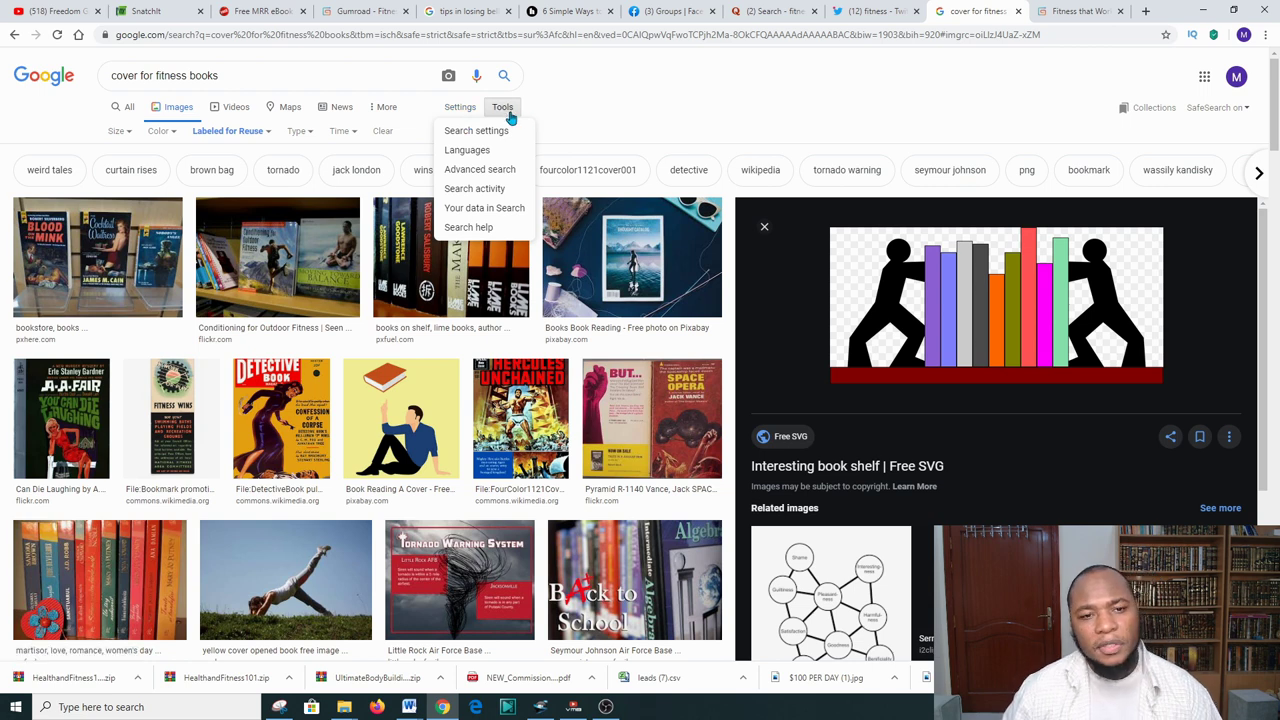
left_click(508, 112)
left_click(505, 110)
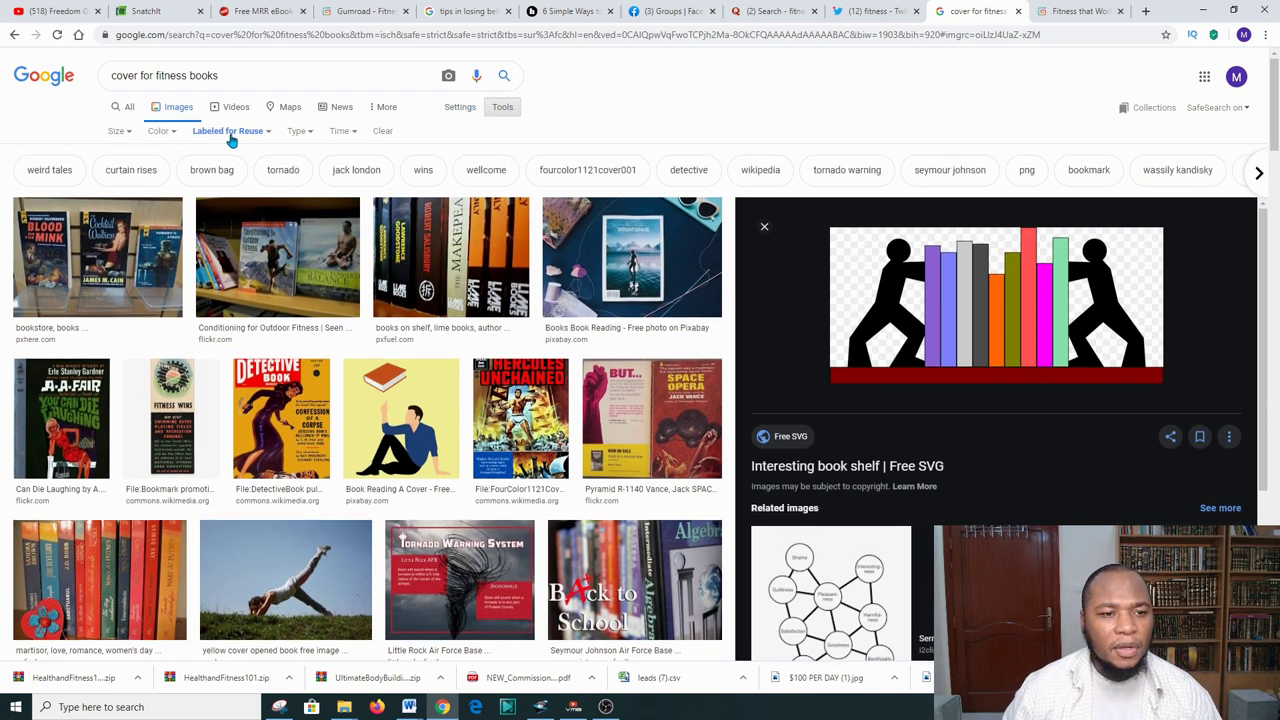
left_click(242, 133)
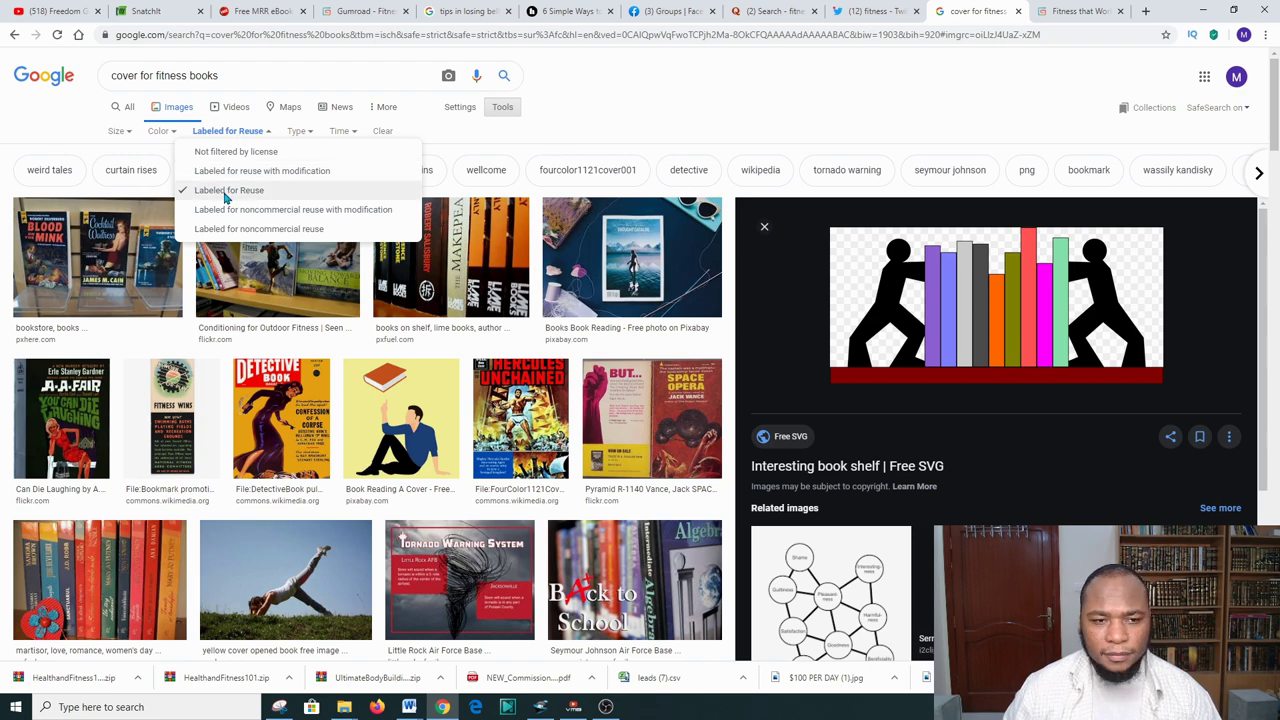
Step: Browse the images related to the "Interesting book shelf" result and open that image's source page
scroll(337, 453, "down", 4)
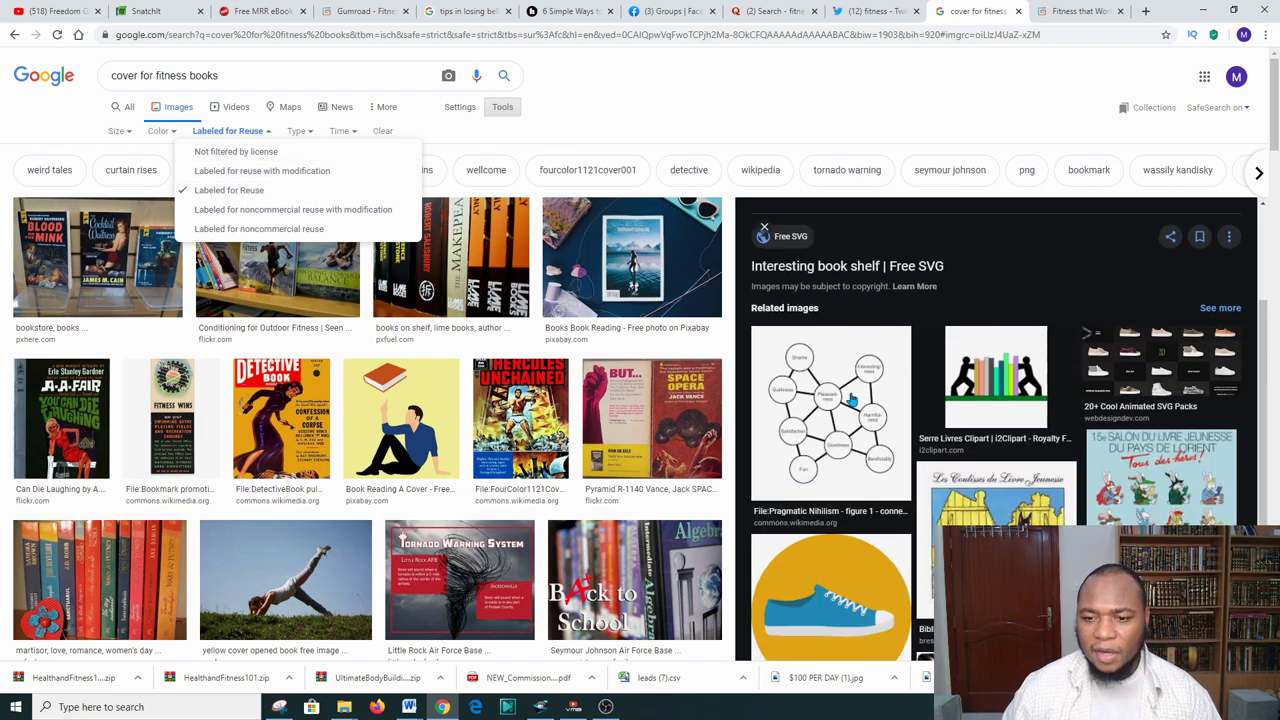
scroll(337, 453, "down", 2)
scroll(337, 453, "up", 3)
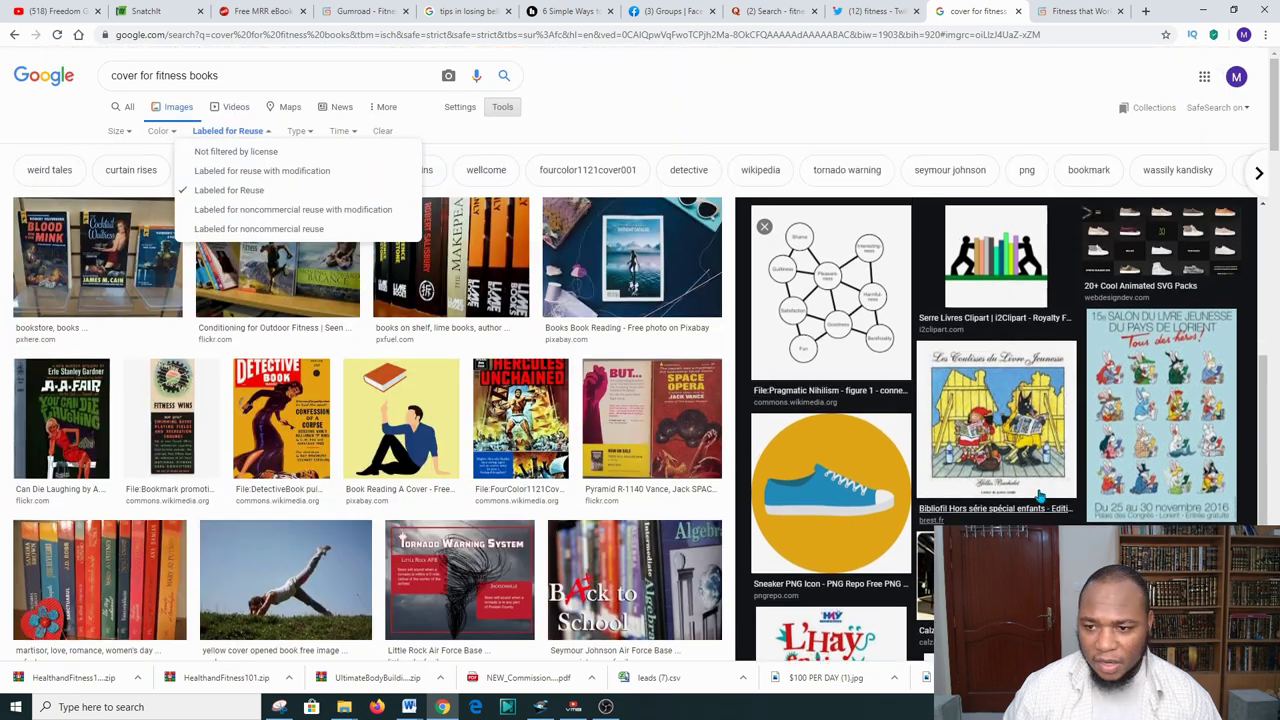
left_click(995, 200)
left_click(958, 310)
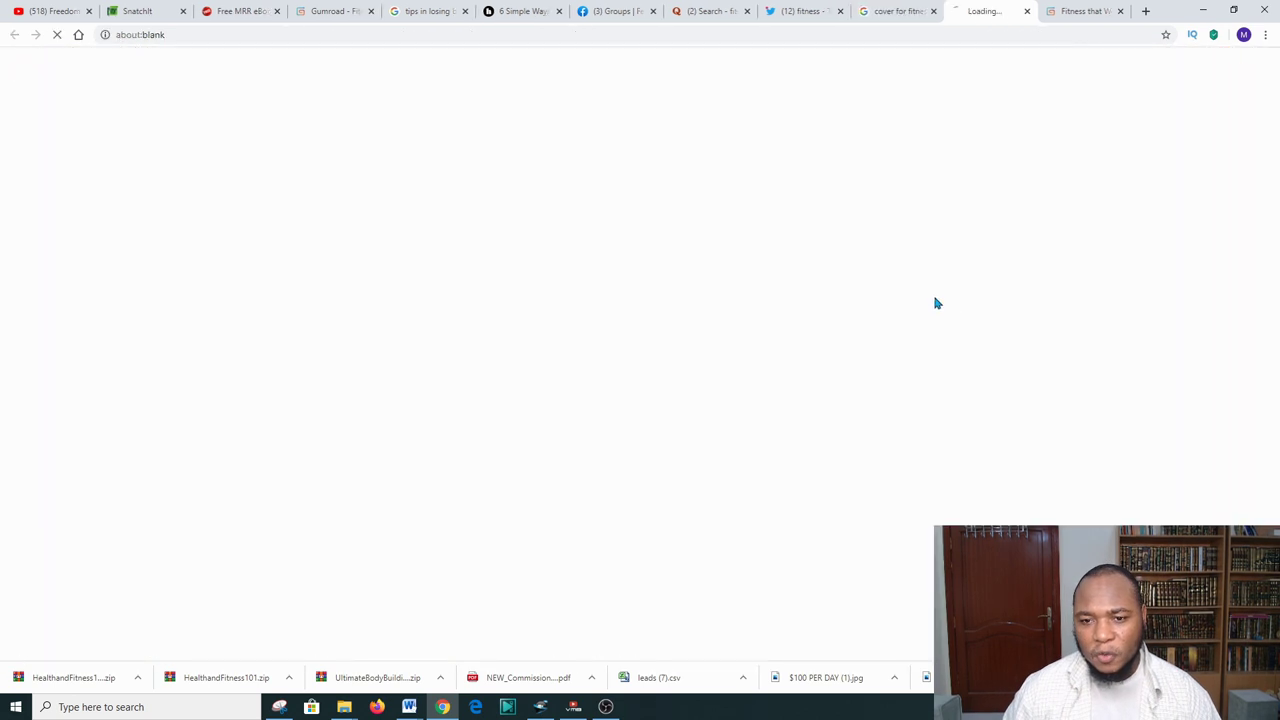
Step: Return to the image results and capture the book shelf picture with Snipping Tool, then minimize the capture
left_click(908, 11)
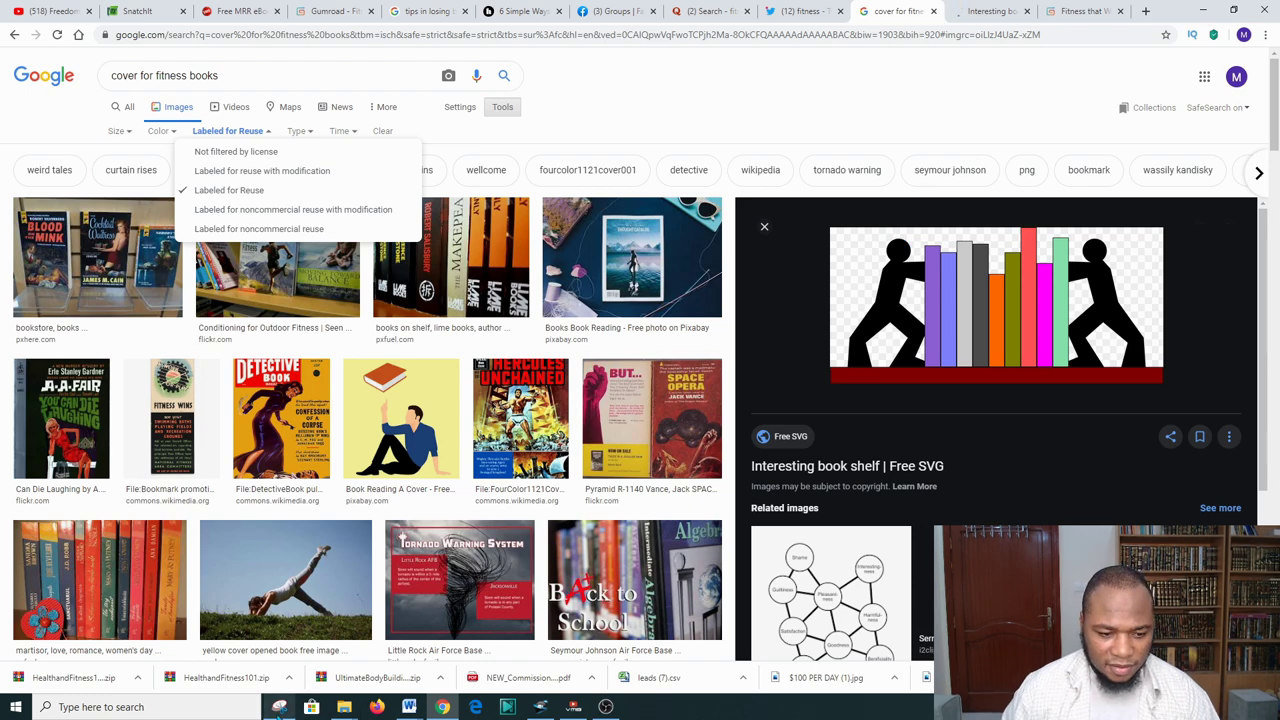
left_click_drag(823, 221, 1170, 390)
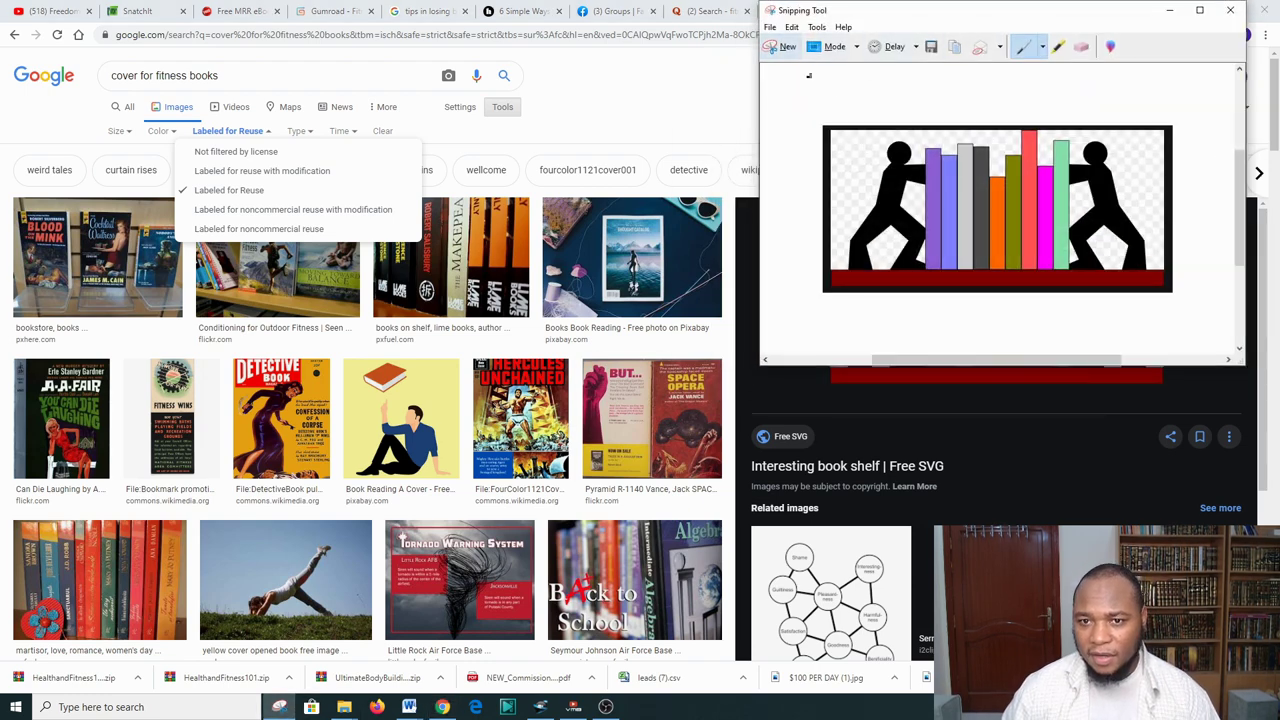
left_click(1170, 10)
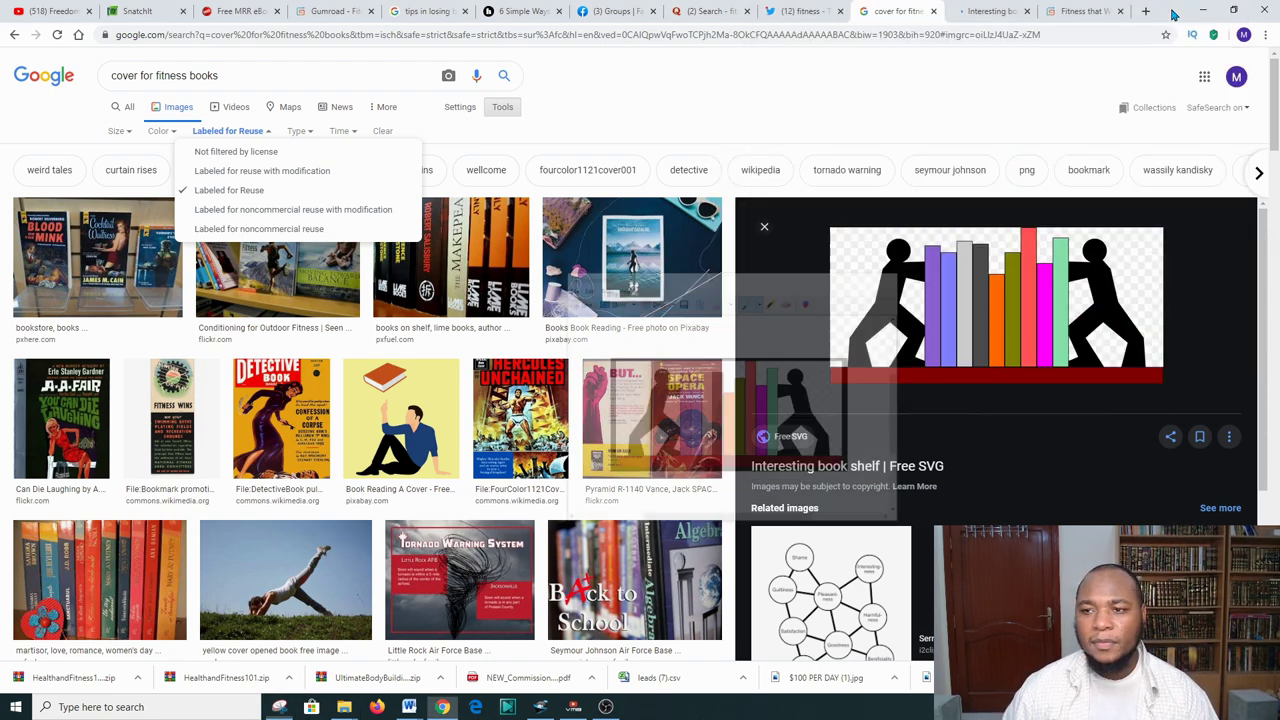
Step: Switch to the Gumroad product and upload the "fitness" image as its cover, searching "fit" in the Desktop's Youtube images folder
left_click(337, 10)
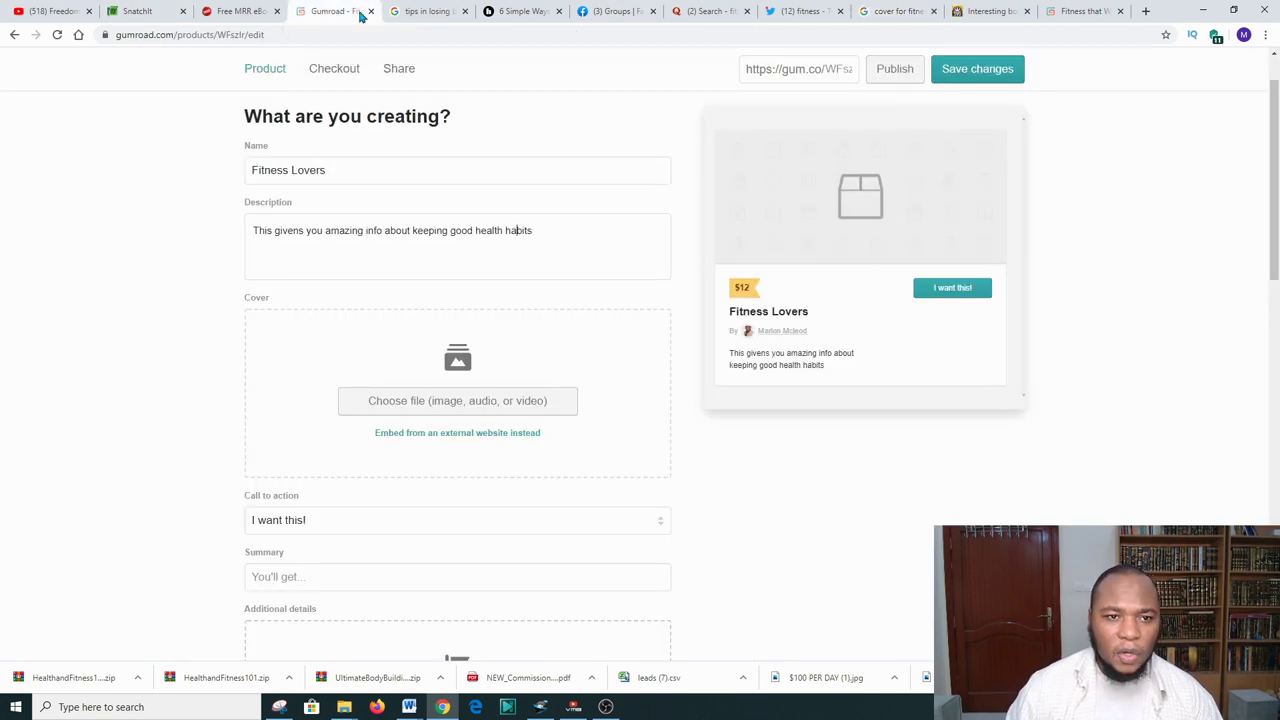
scroll(470, 367, "down", 1)
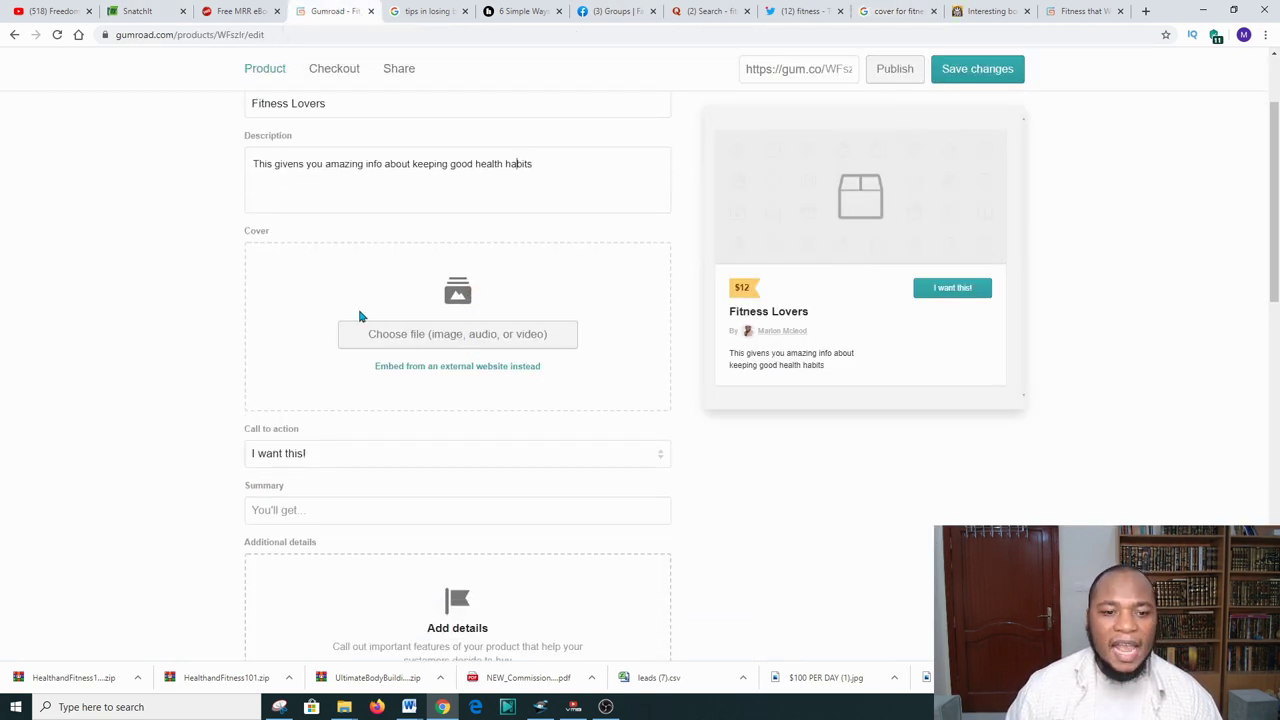
left_click(416, 340)
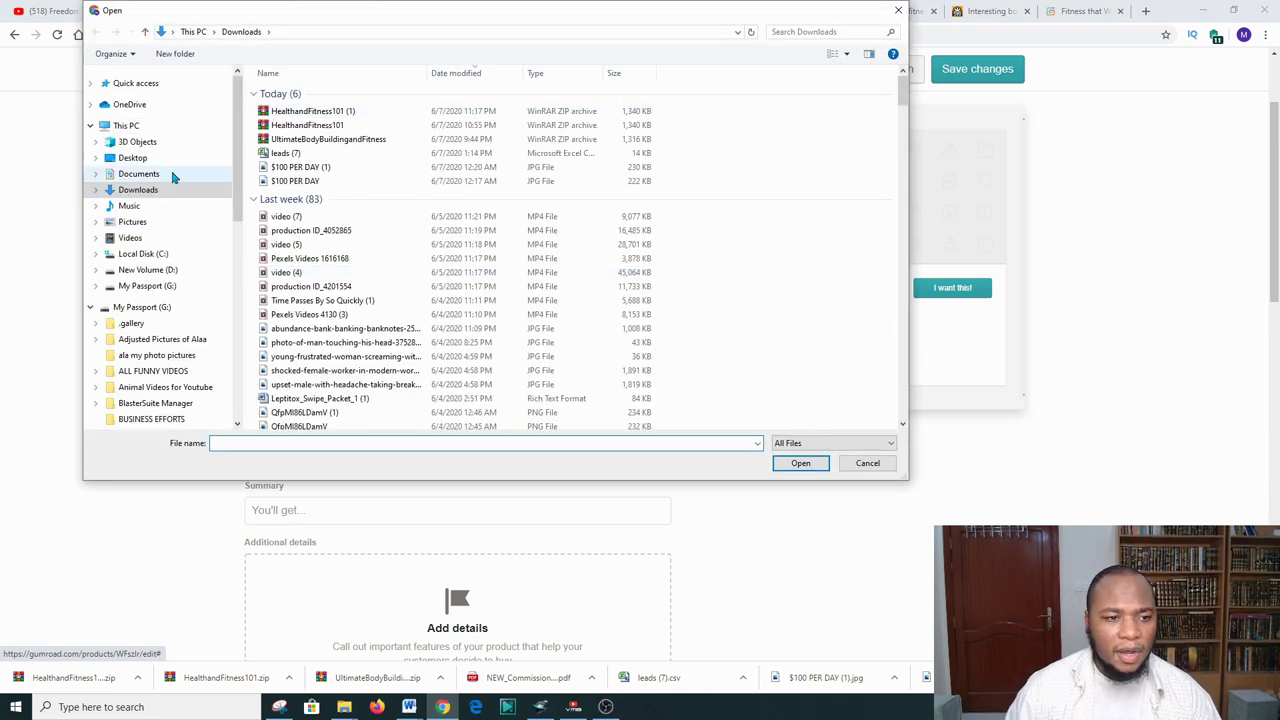
left_click(133, 159)
scroll(305, 330, "down", 5)
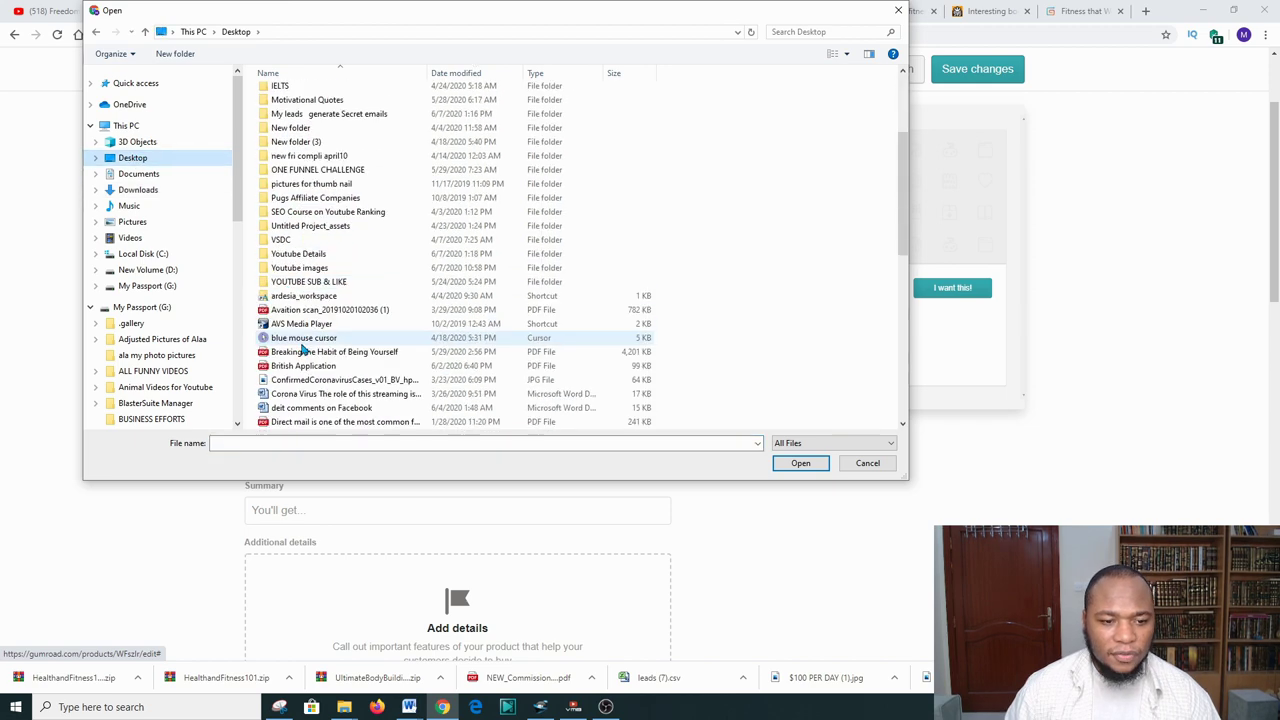
left_click(330, 270)
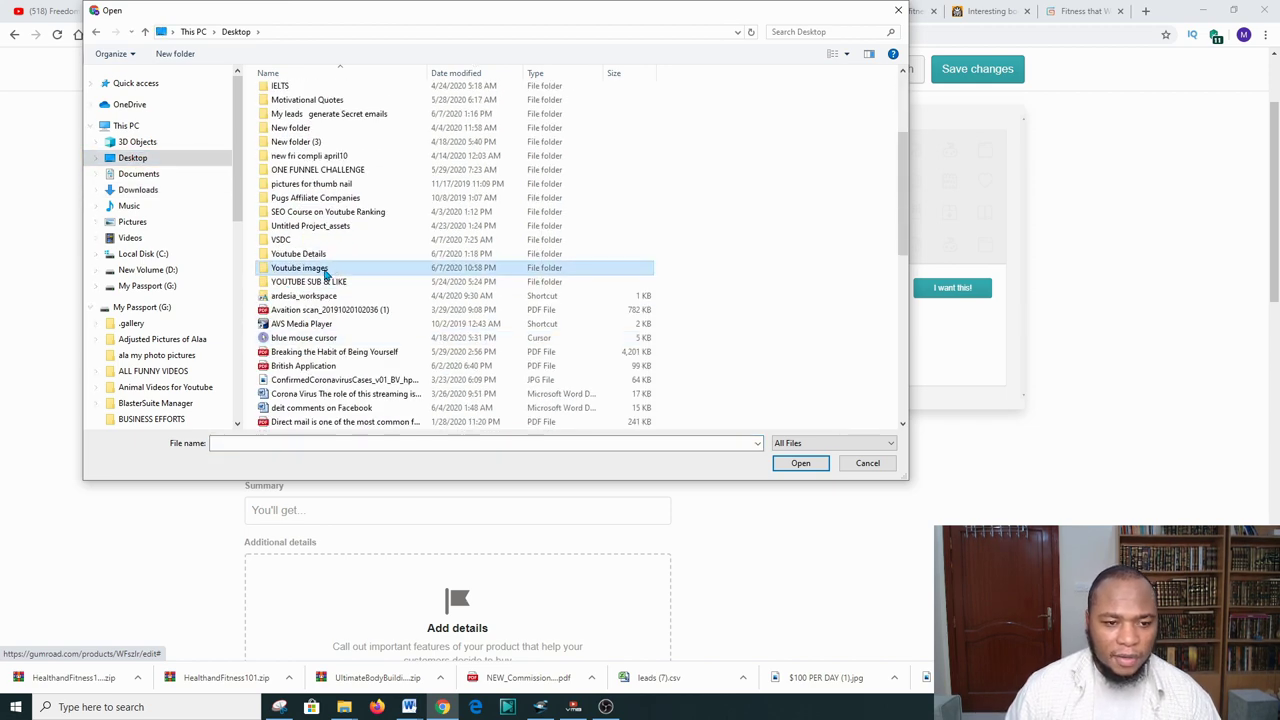
double_click(325, 270)
left_click(790, 32)
type("fit")
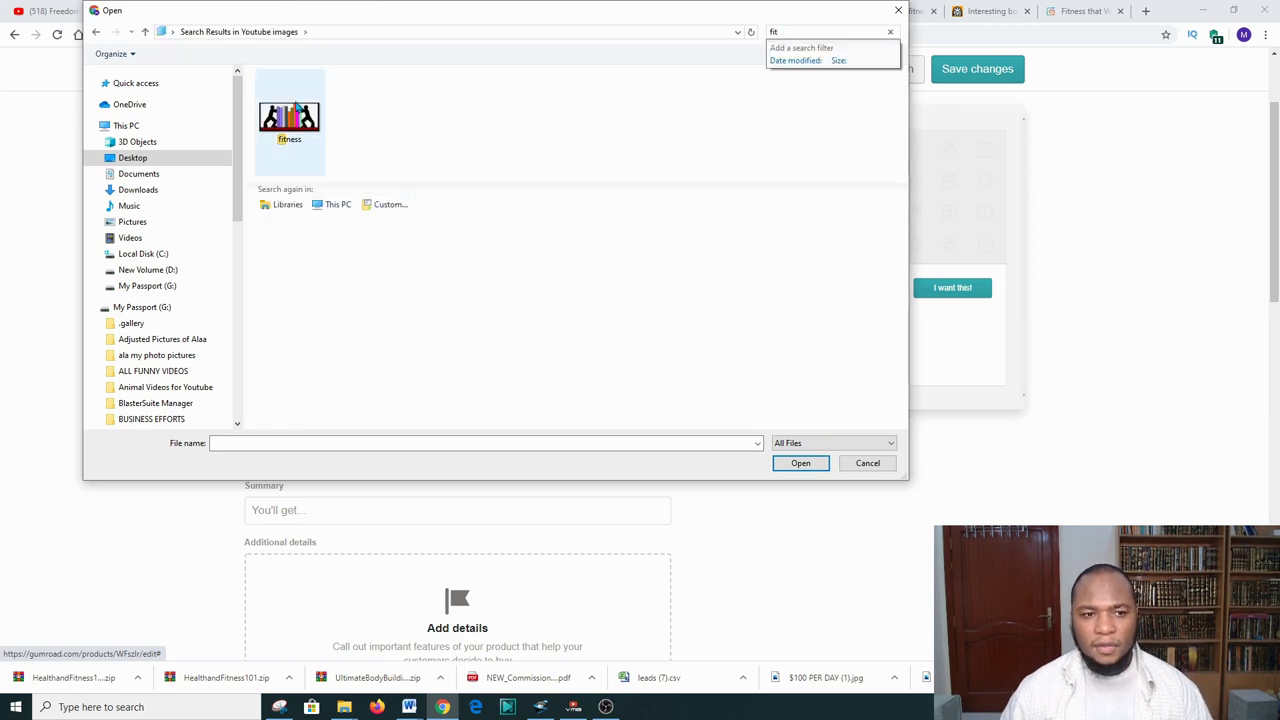
left_click(290, 118)
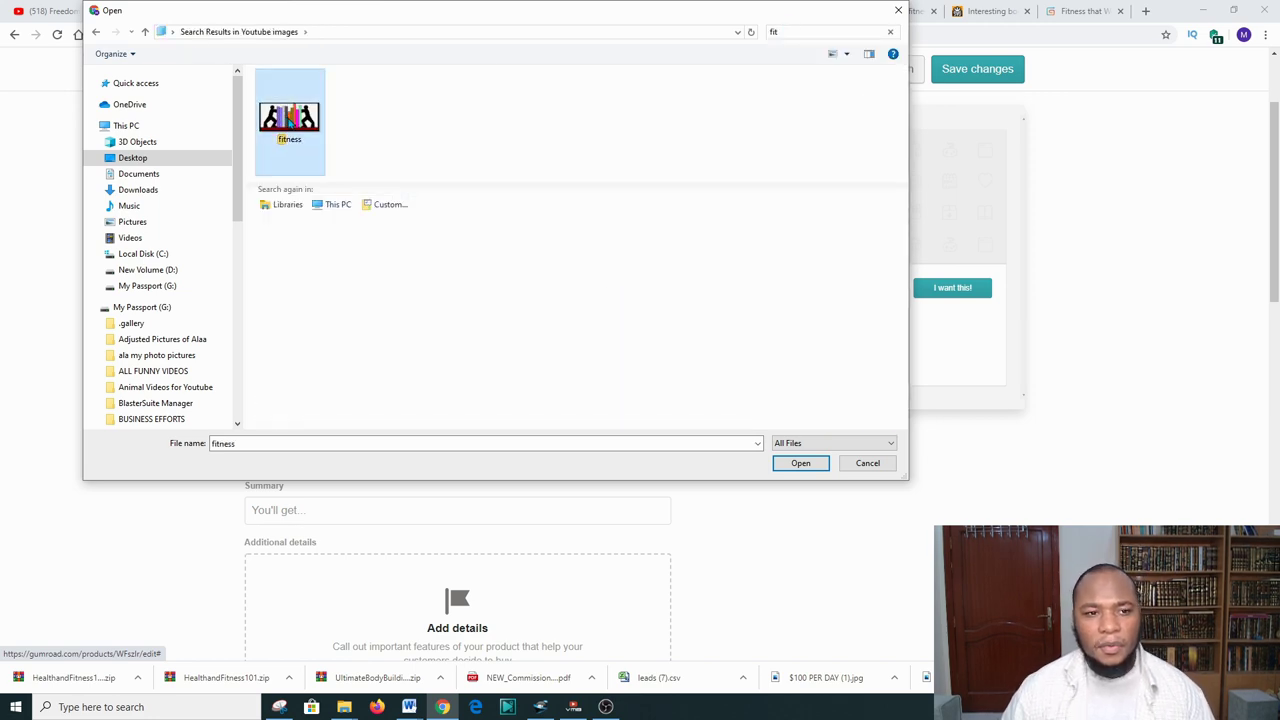
left_click(800, 463)
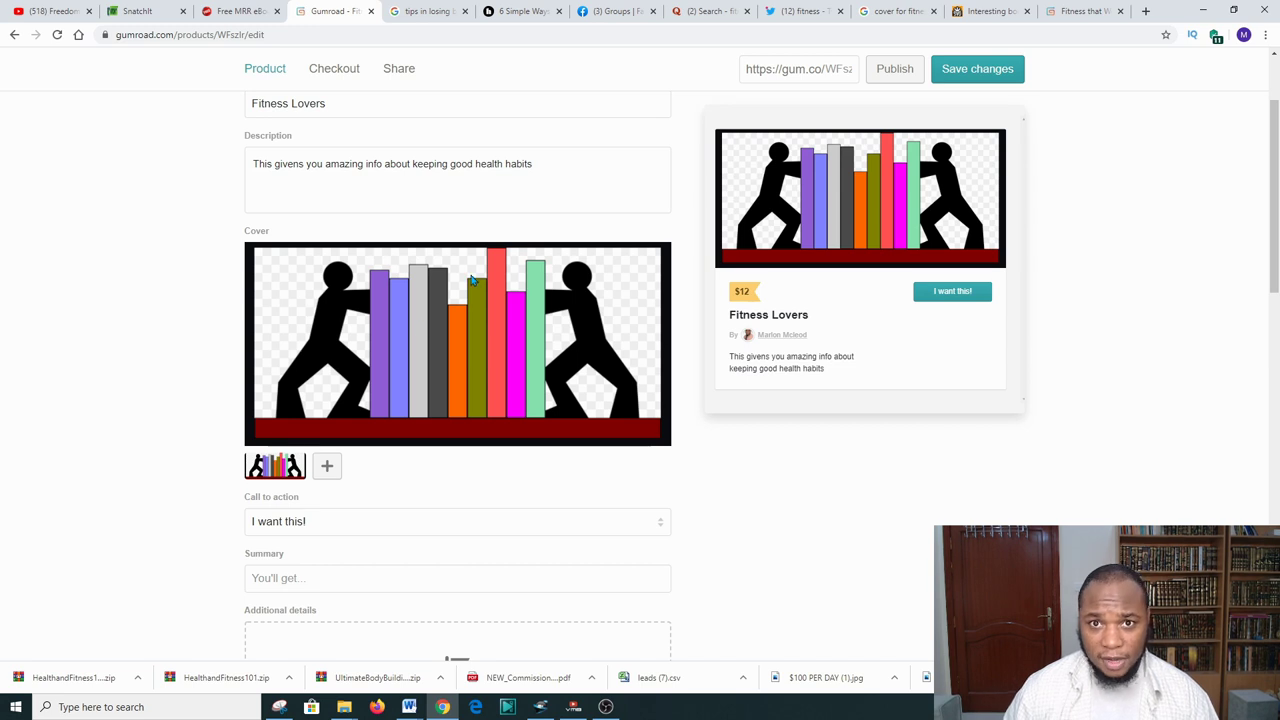
Step: Set the product's call to action to "Buy this"
scroll(474, 280, "down", 2)
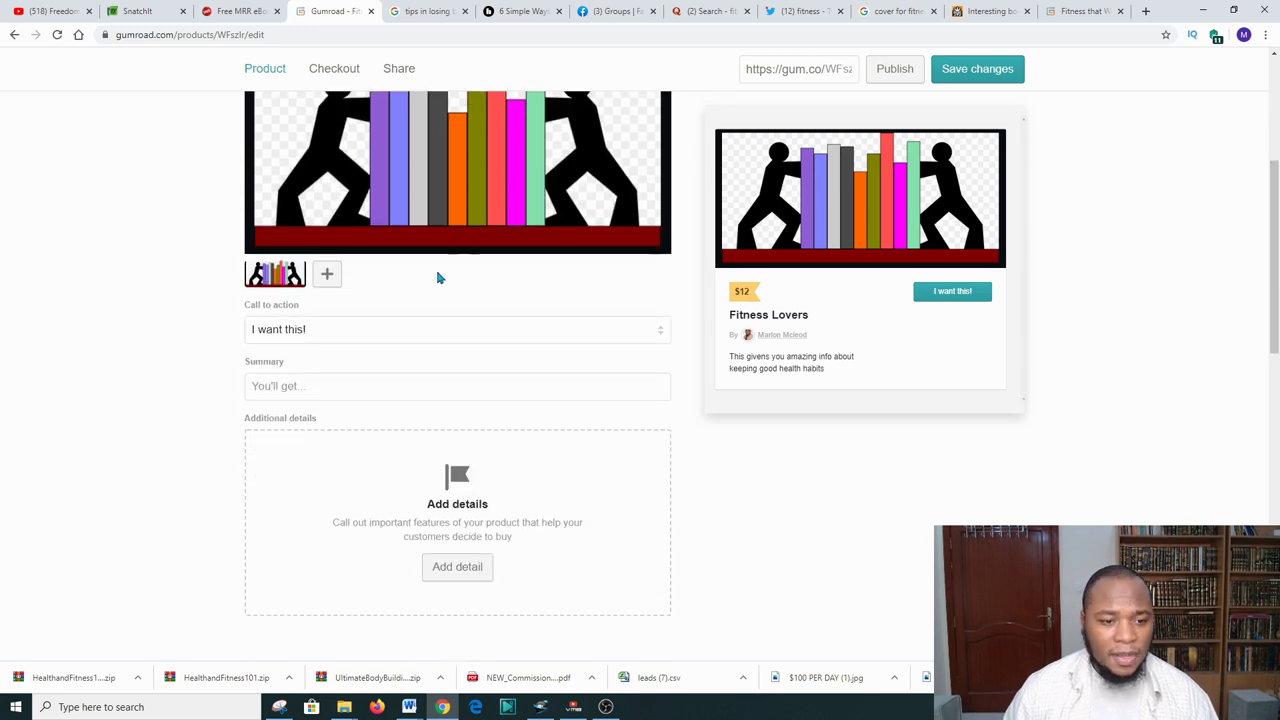
left_click(614, 321)
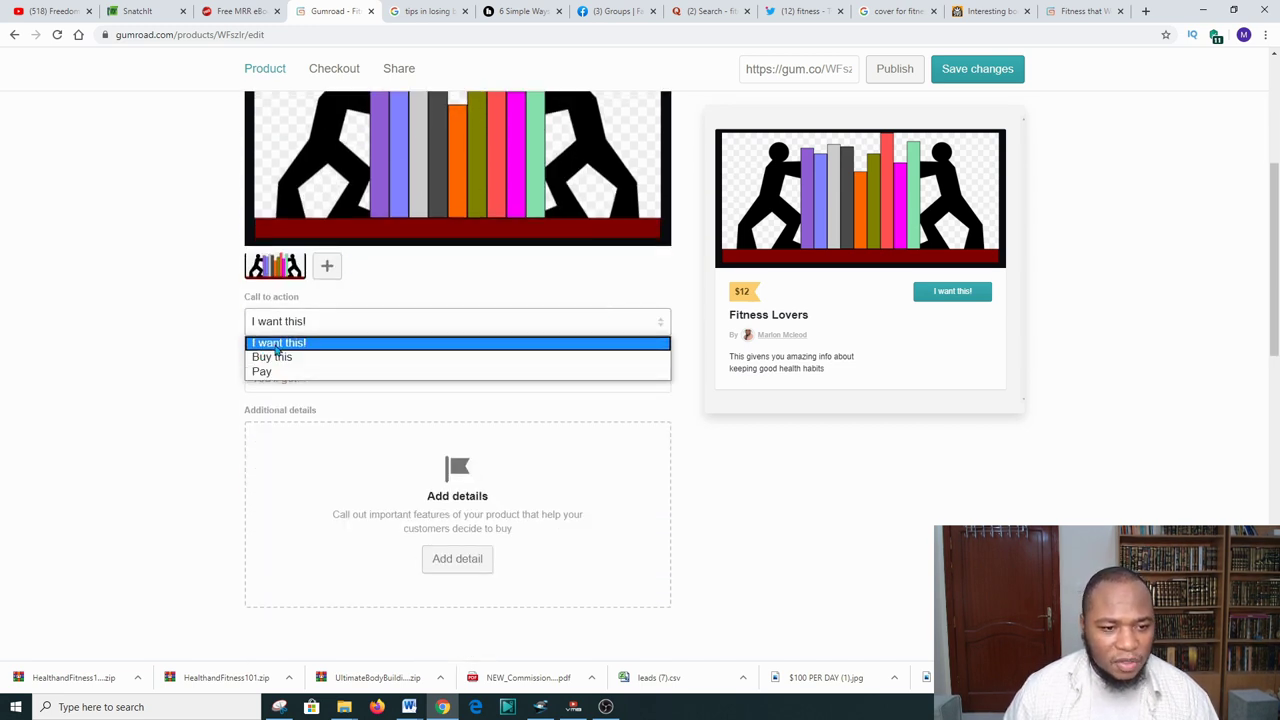
left_click(270, 358)
Step: Check the eBook page and the belly-fat search results, then fill in the product summary with "It is overwhelming"
left_click(303, 384)
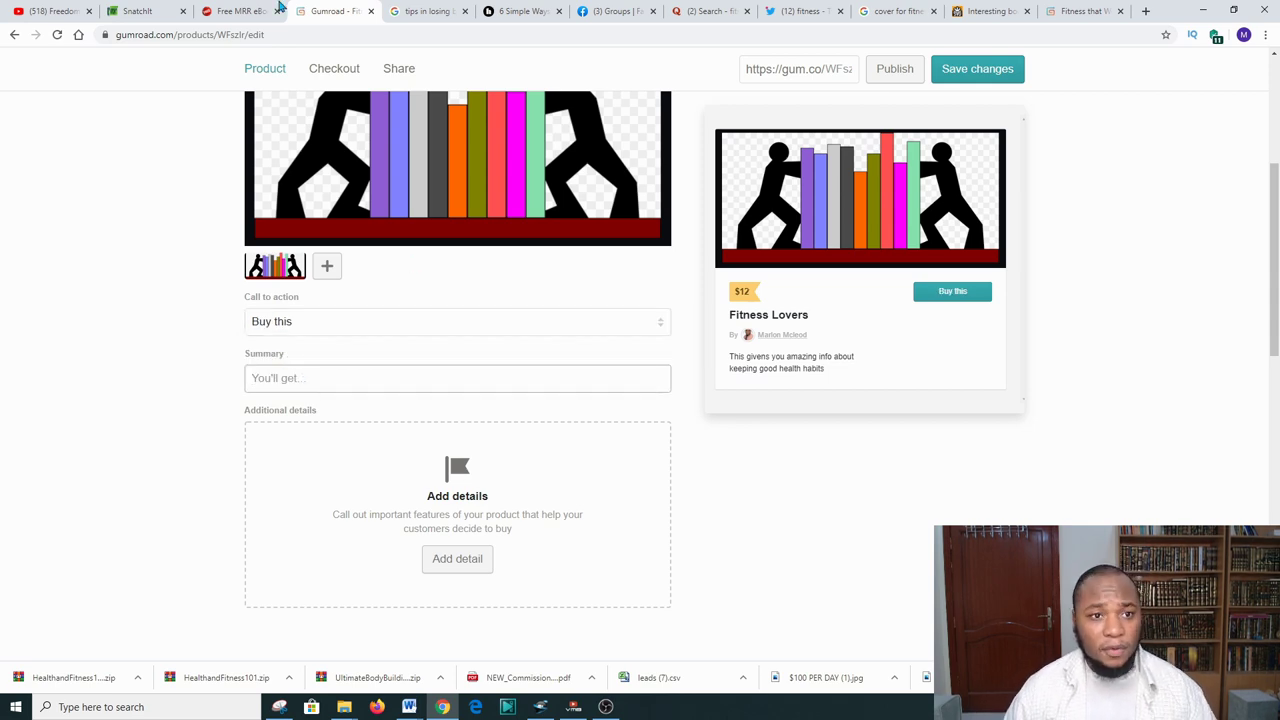
left_click(241, 10)
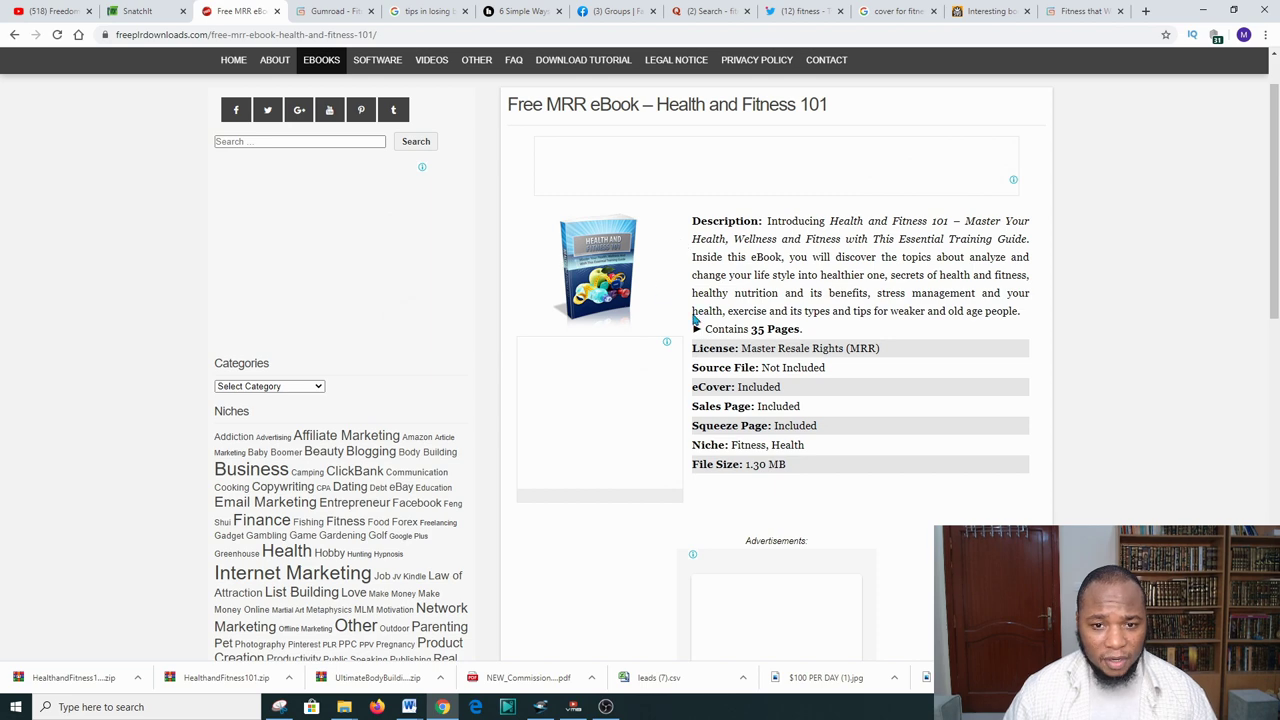
left_click(436, 12)
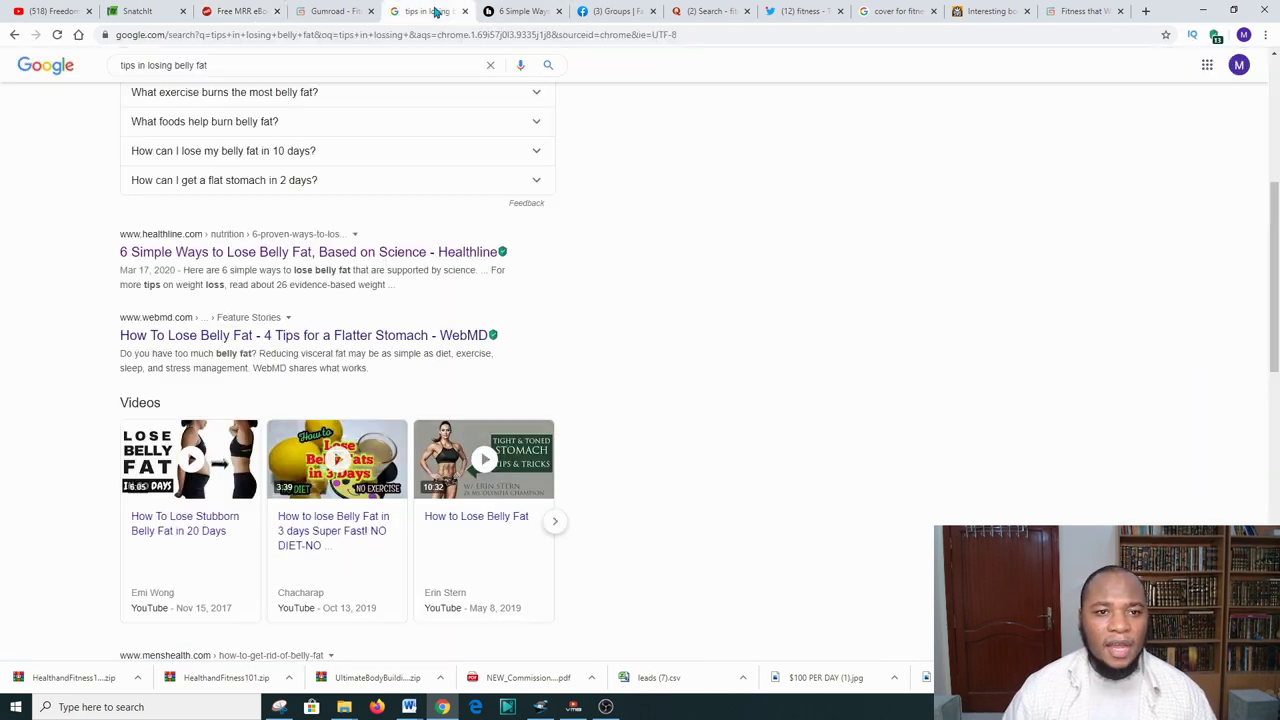
left_click(336, 10)
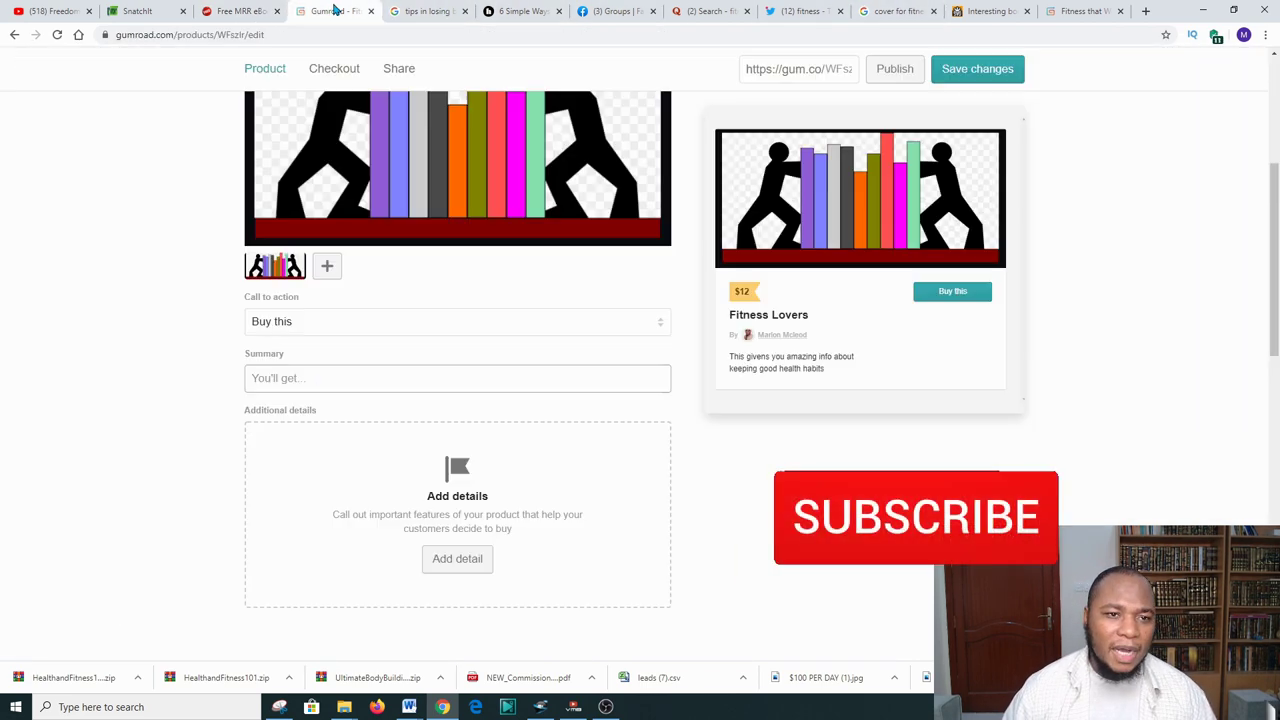
left_click(311, 376)
type("It is")
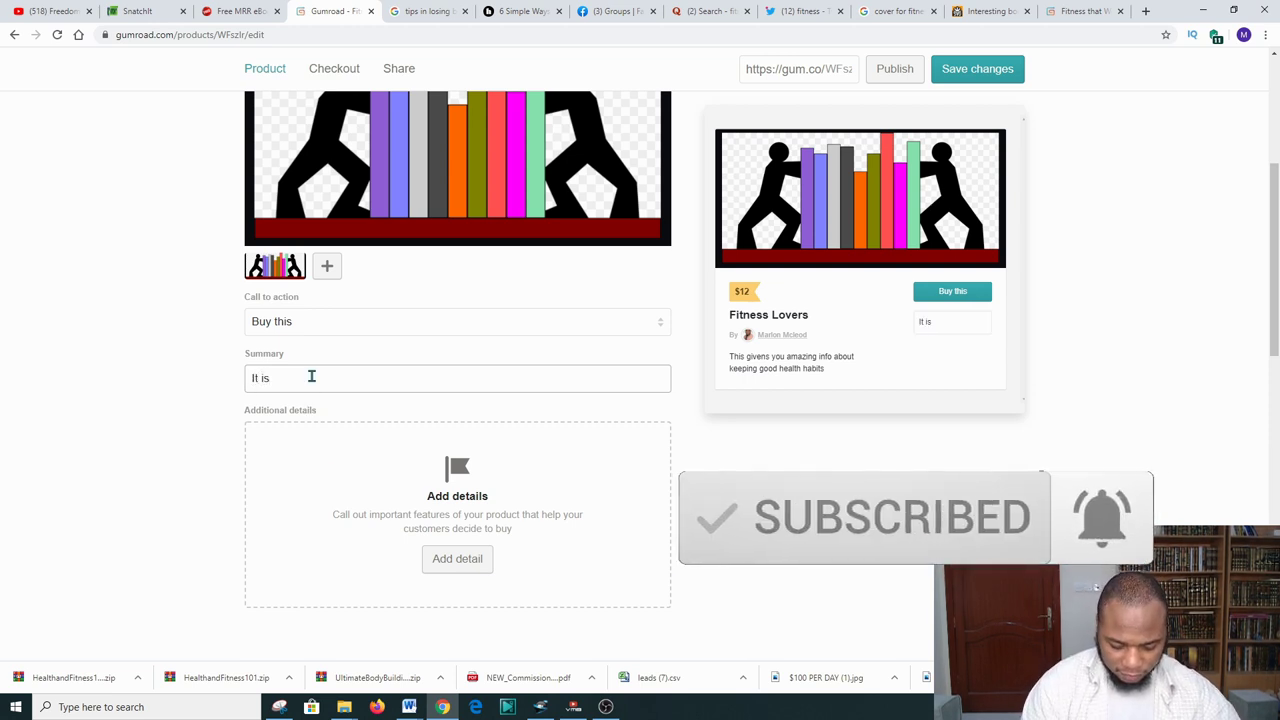
type(" overwhe")
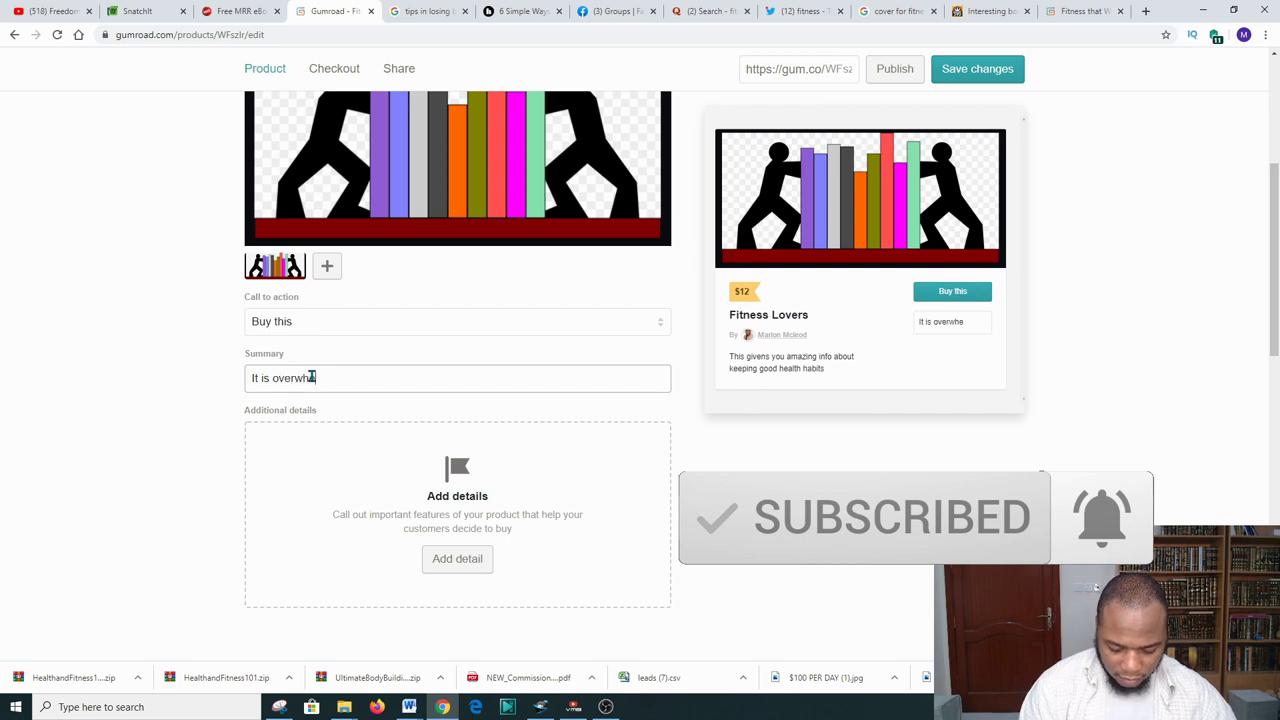
type("lming")
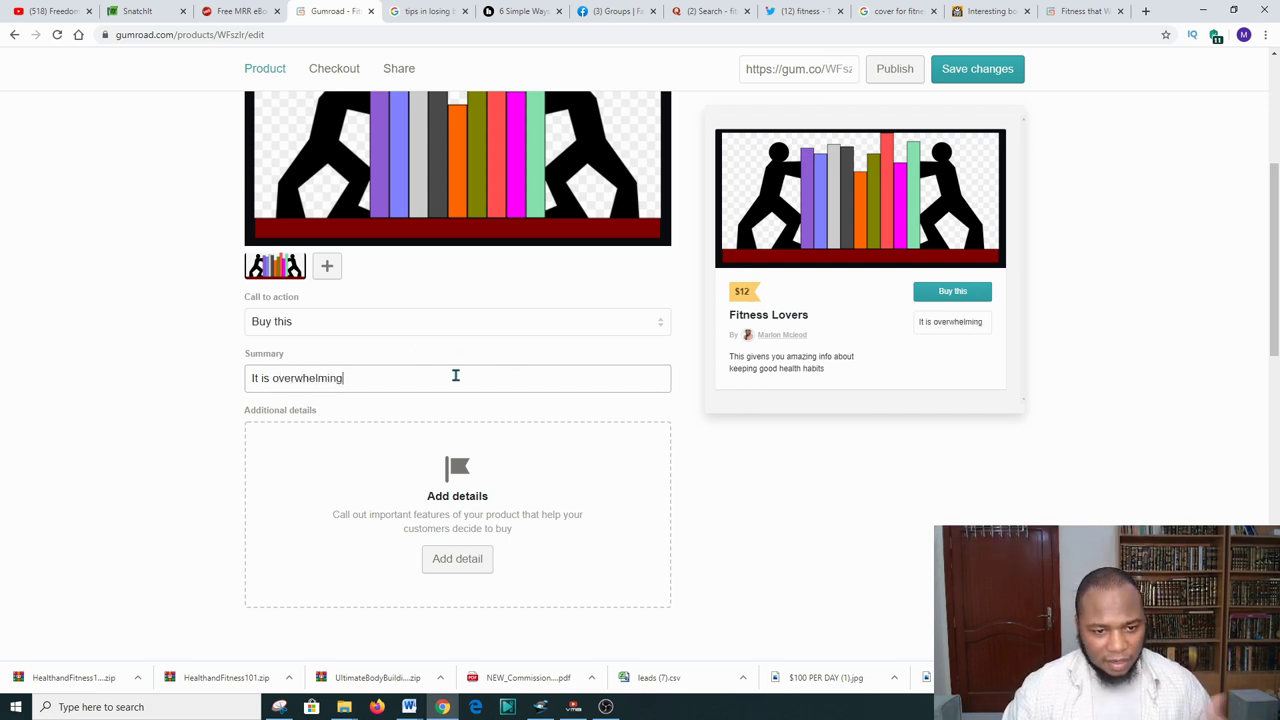
type("fgsrrtyje5y")
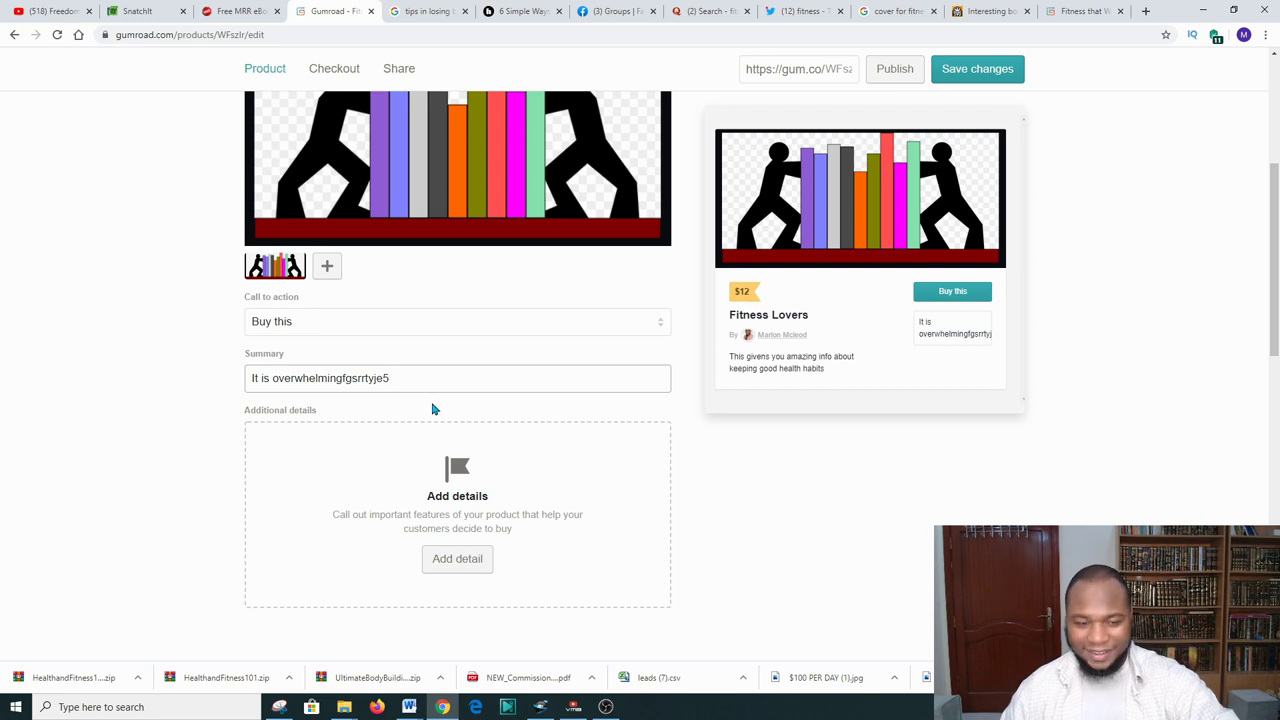
key("BackSpace")
key("BackSpace")
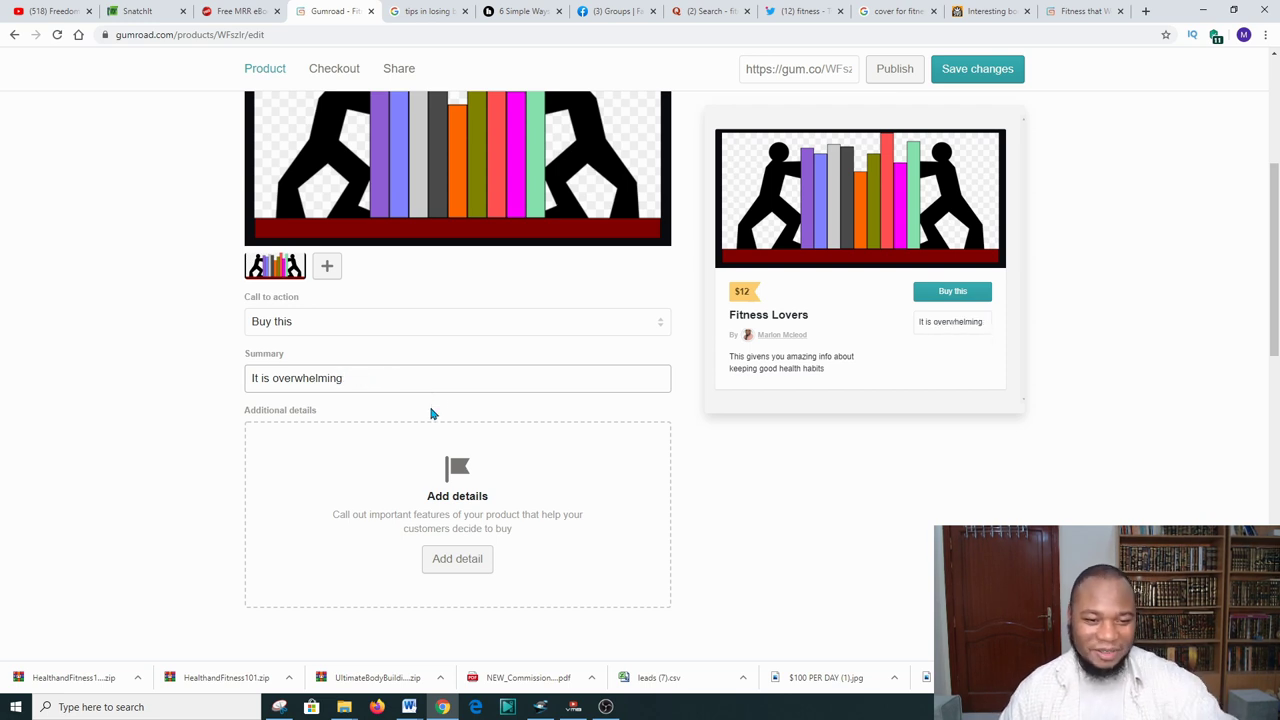
Step: Upload the "HealthandFitness101 (1)" ZIP archive from the computer's Downloads folder as the product's content file
scroll(468, 494, "down", 2)
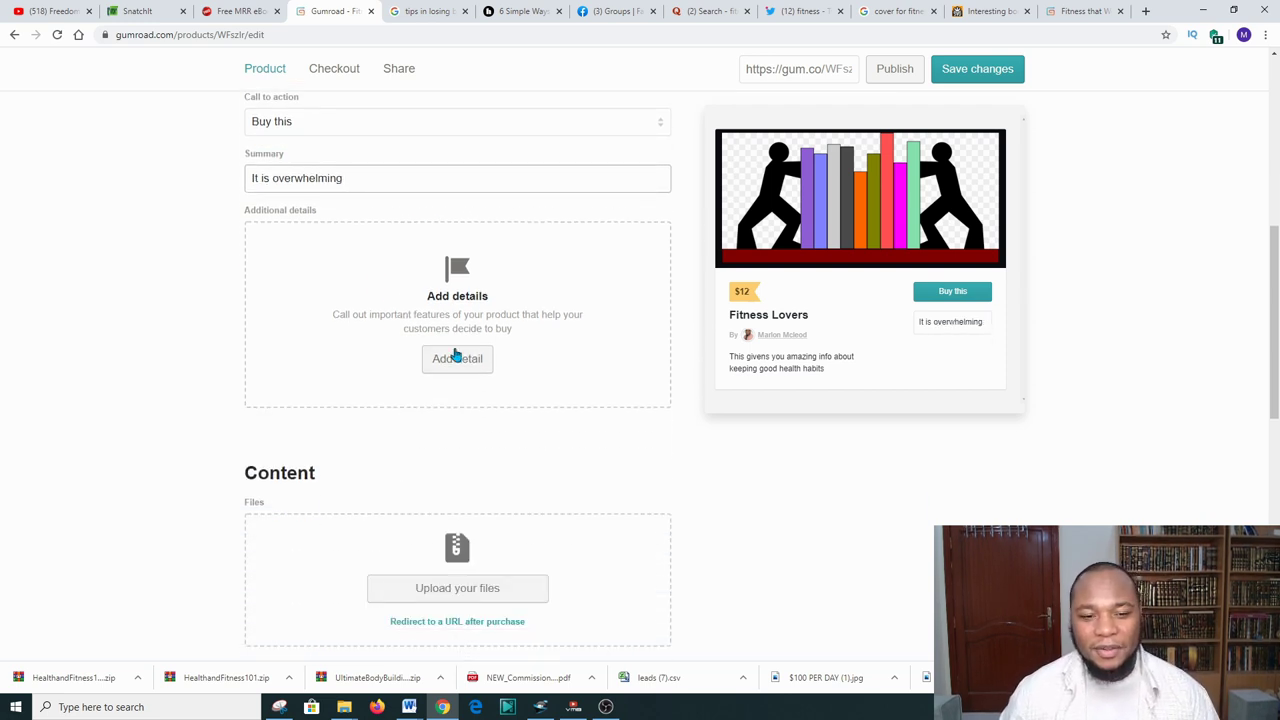
scroll(471, 363, "down", 2)
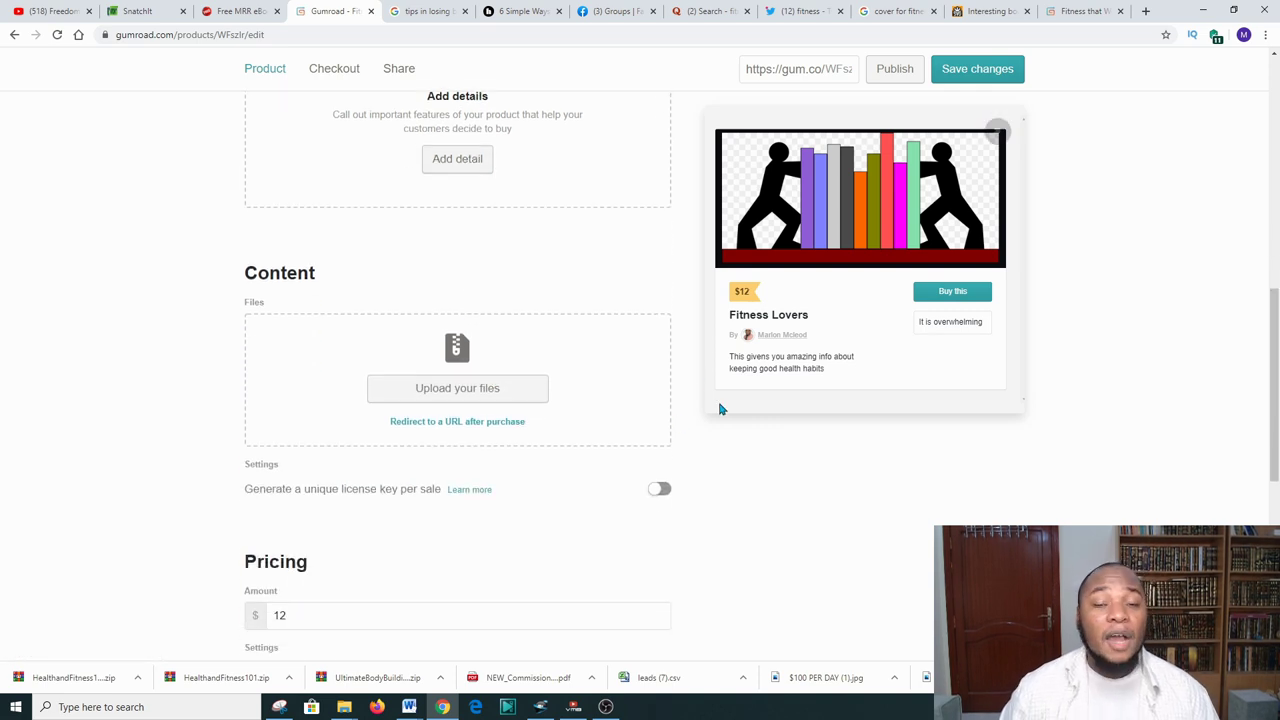
left_click(468, 395)
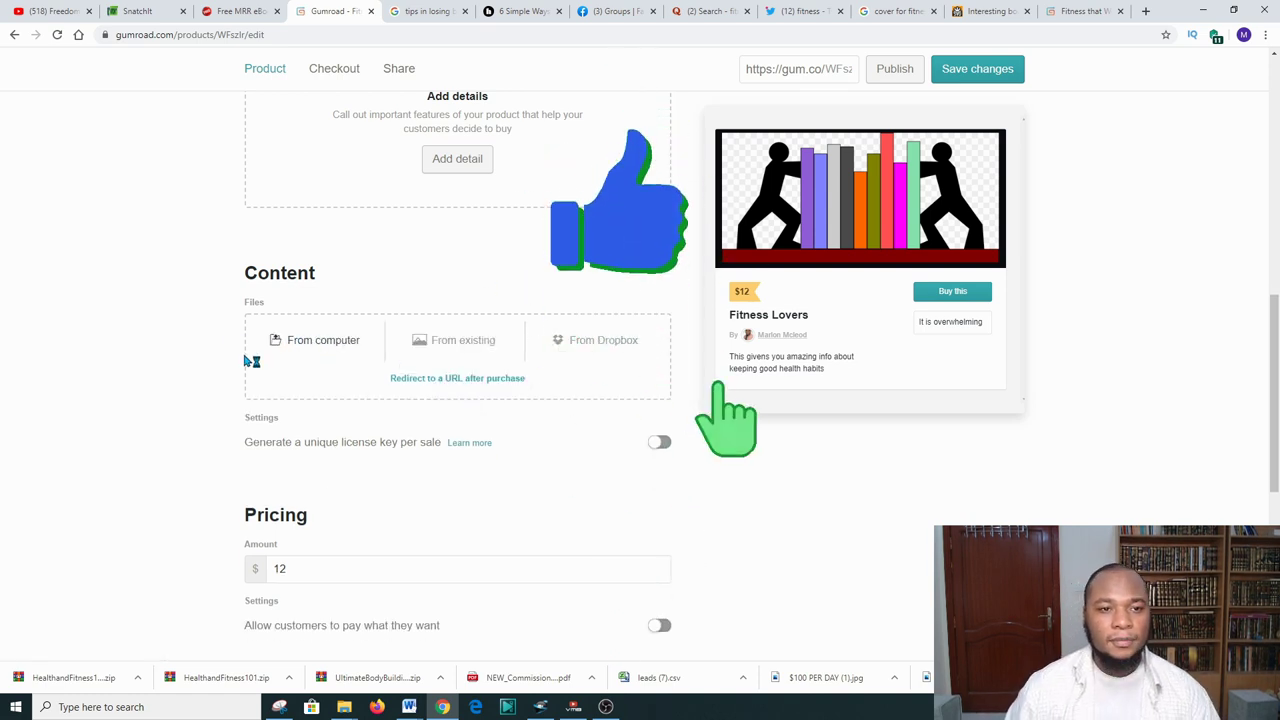
left_click(350, 320)
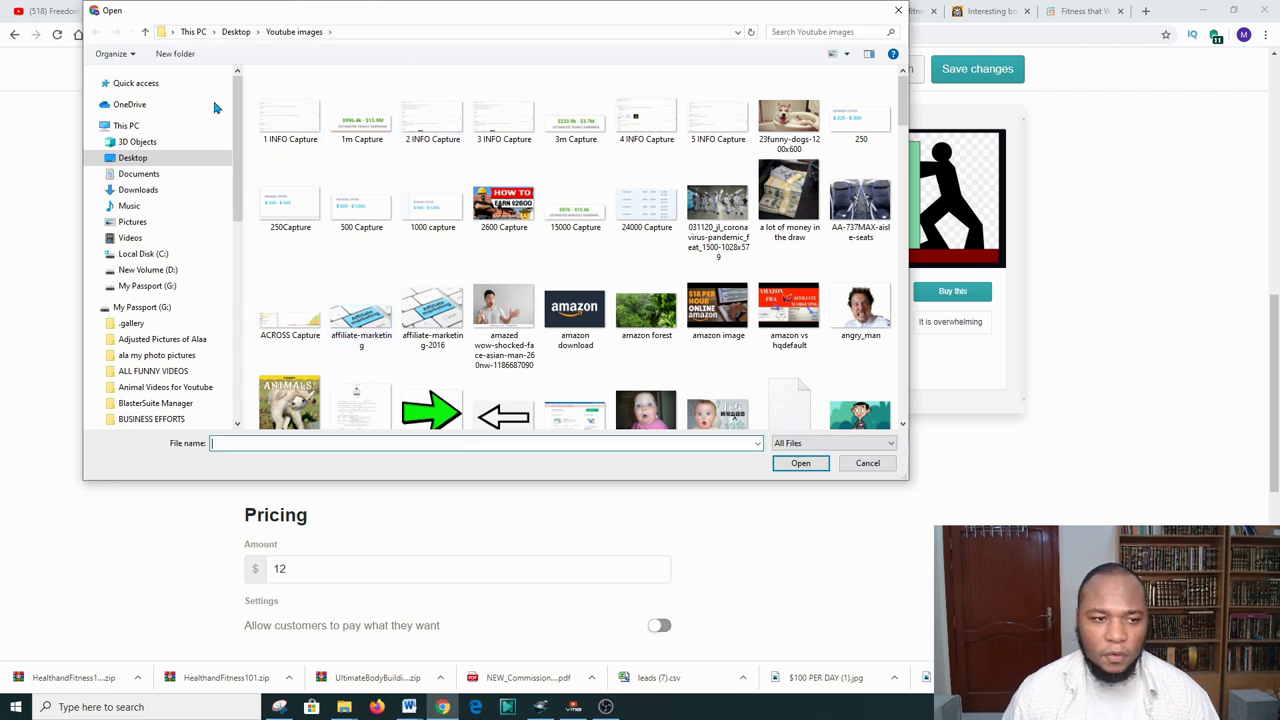
left_click(140, 192)
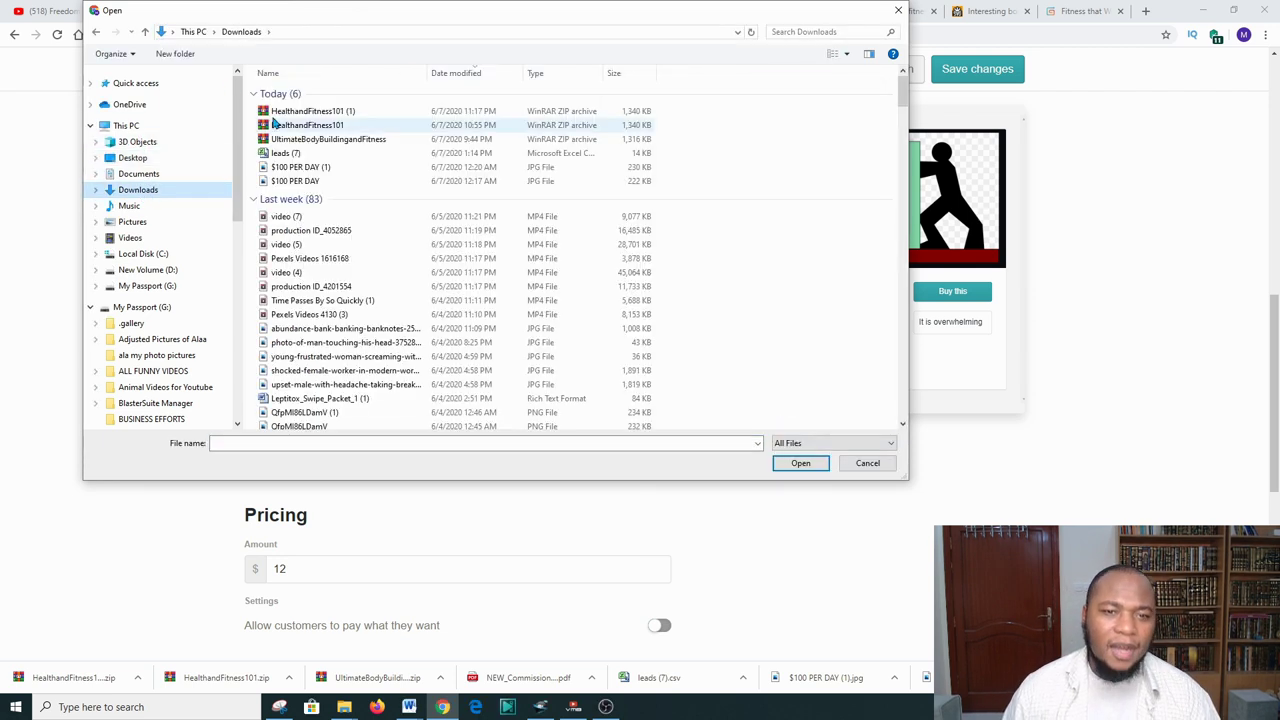
left_click(352, 115)
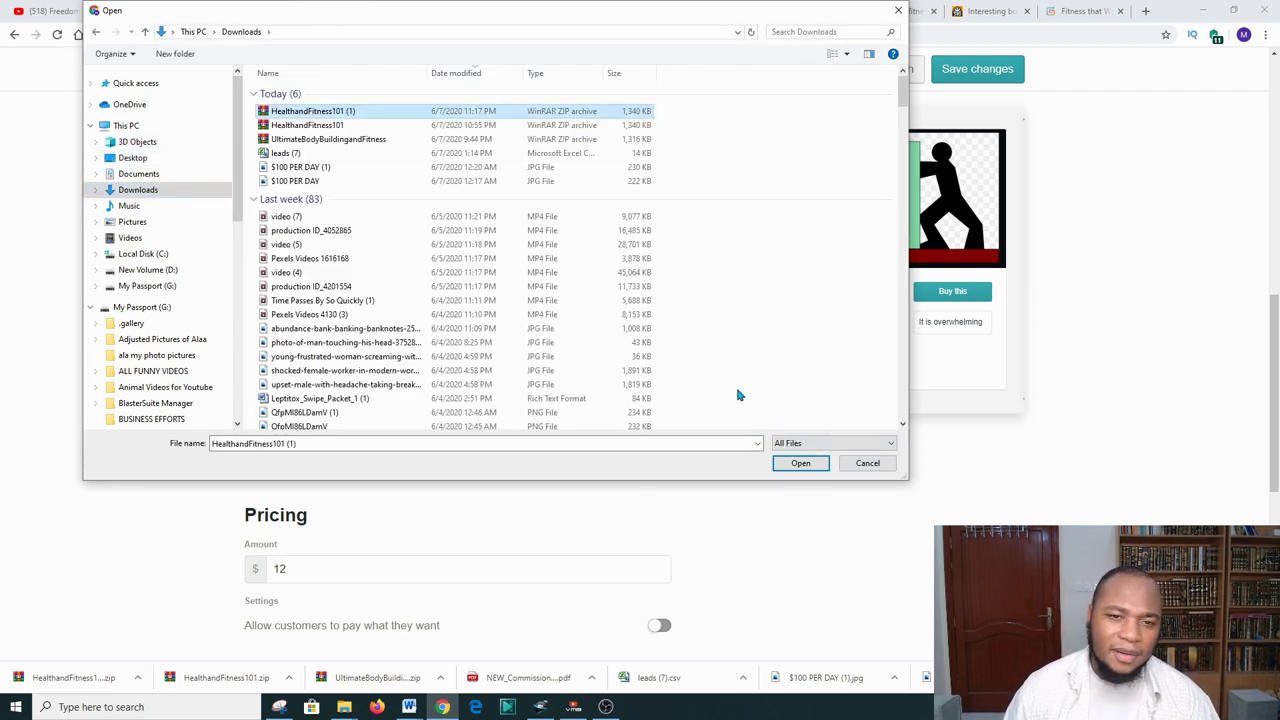
left_click(800, 463)
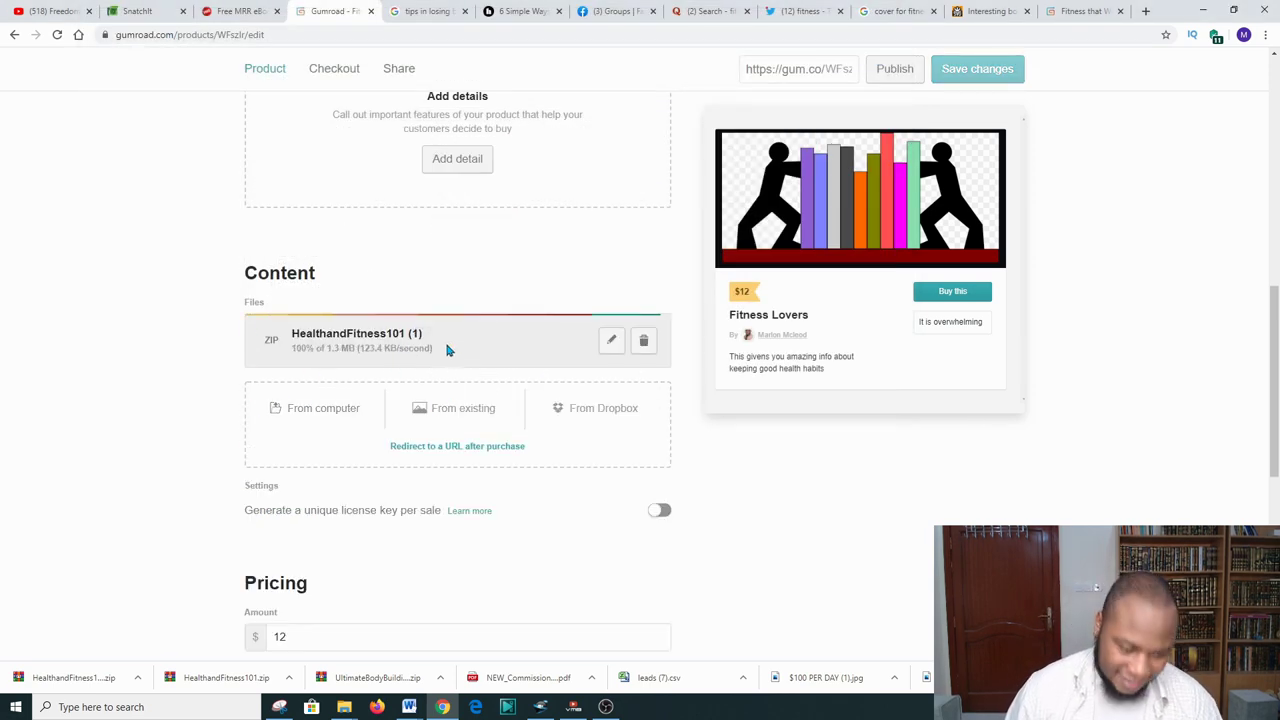
Step: Turn on the product sales limit and set the maximum number of purchases to 12
scroll(429, 263, "down", 4)
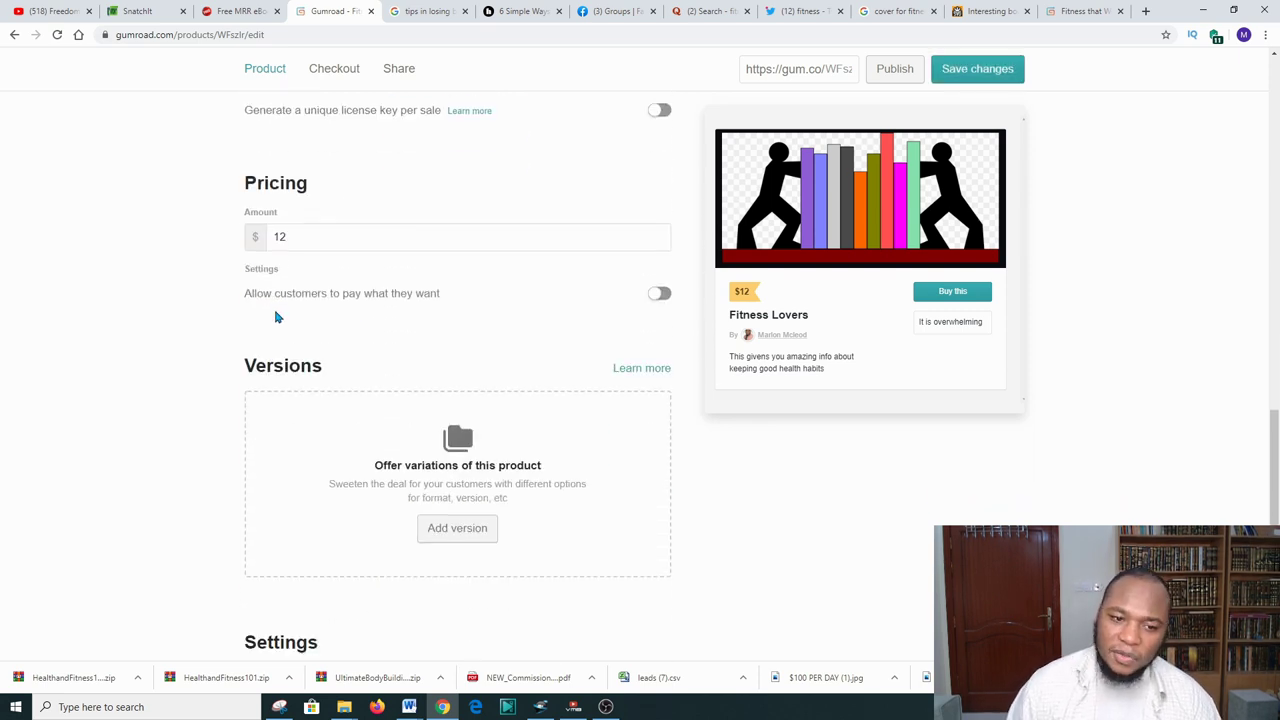
scroll(323, 272, "down", 1)
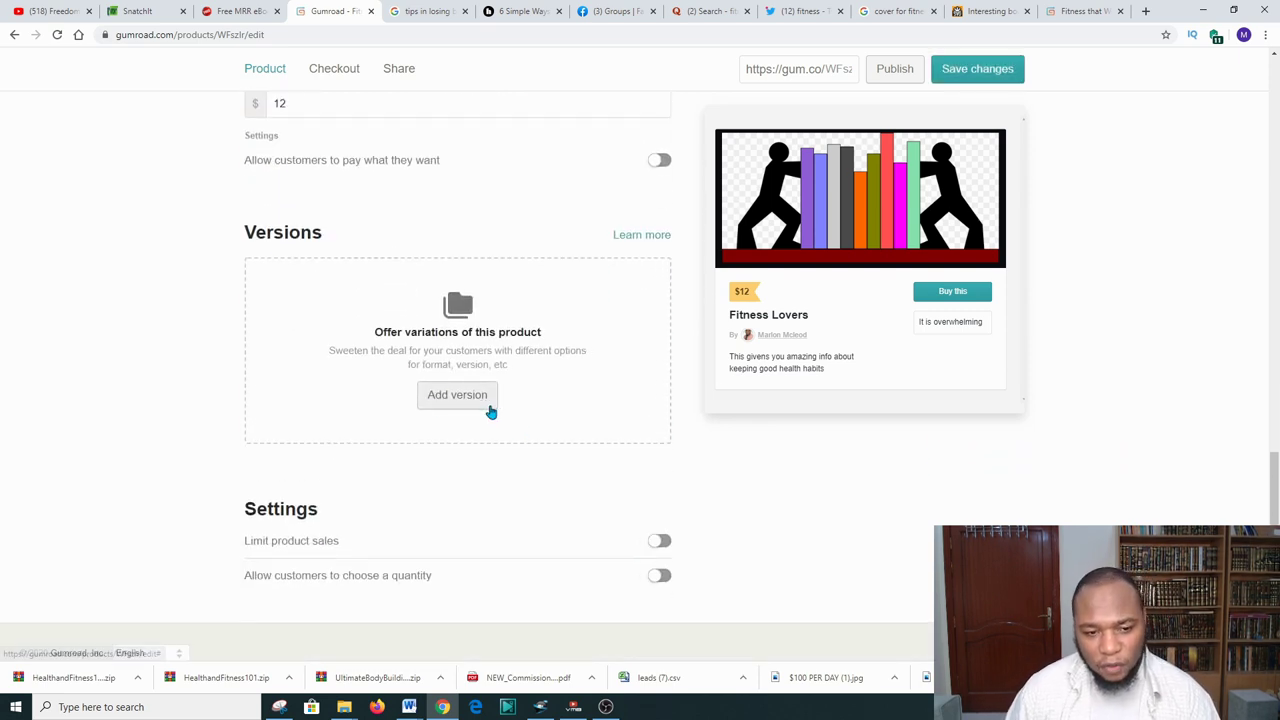
scroll(400, 440, "down", 1)
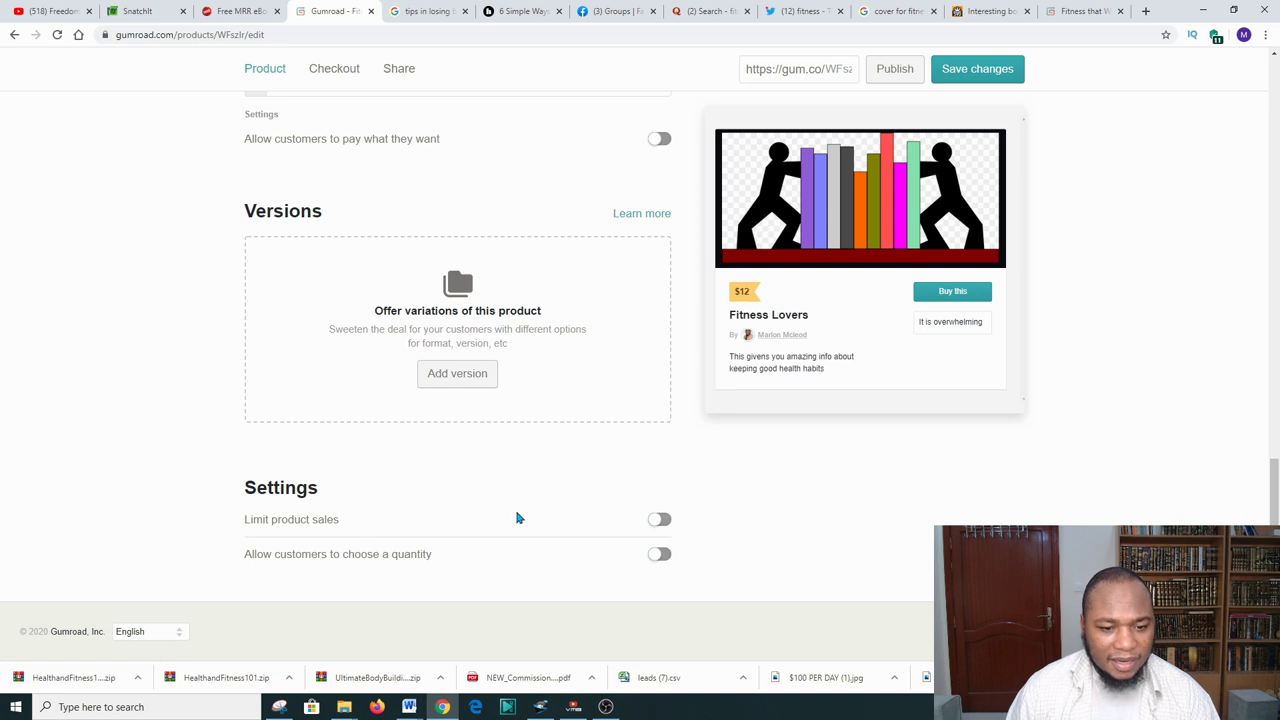
left_click(660, 521)
left_click(351, 583)
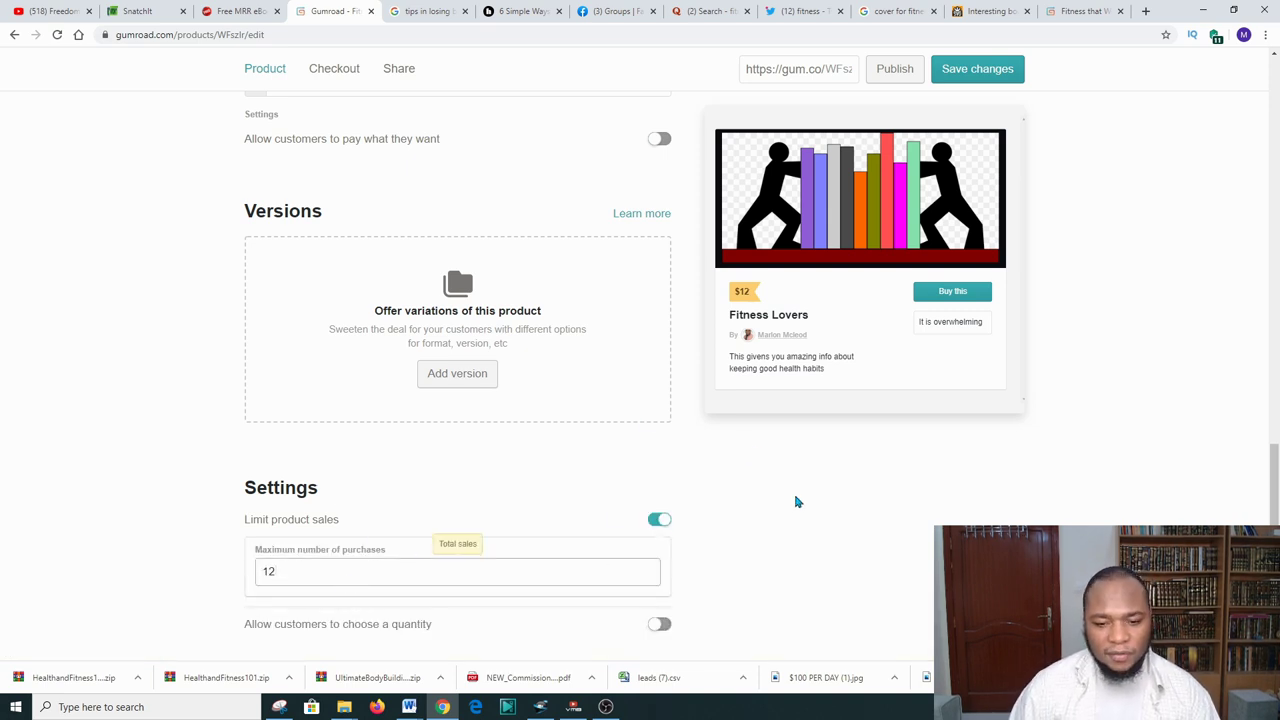
Step: Review the product's name, description, cover, pricing and settings, and save the changes
scroll(740, 508, "down", 2)
scroll(714, 531, "up", 10)
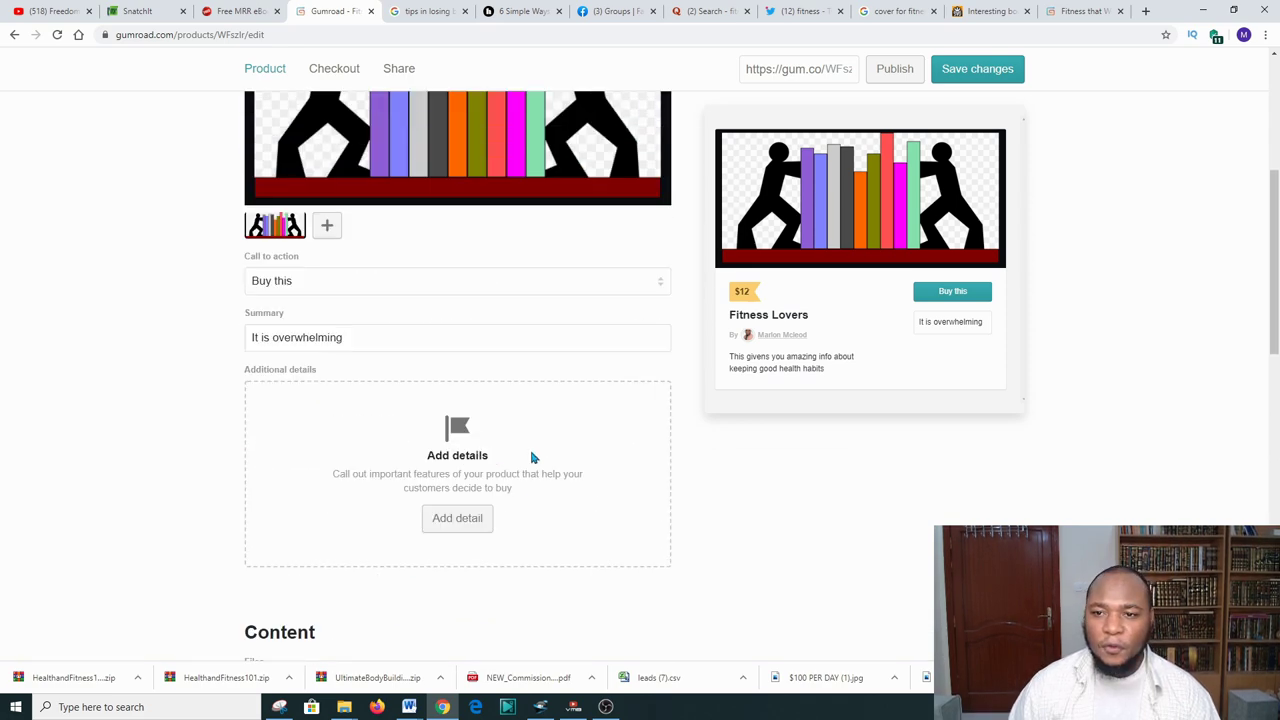
scroll(532, 457, "up", 4)
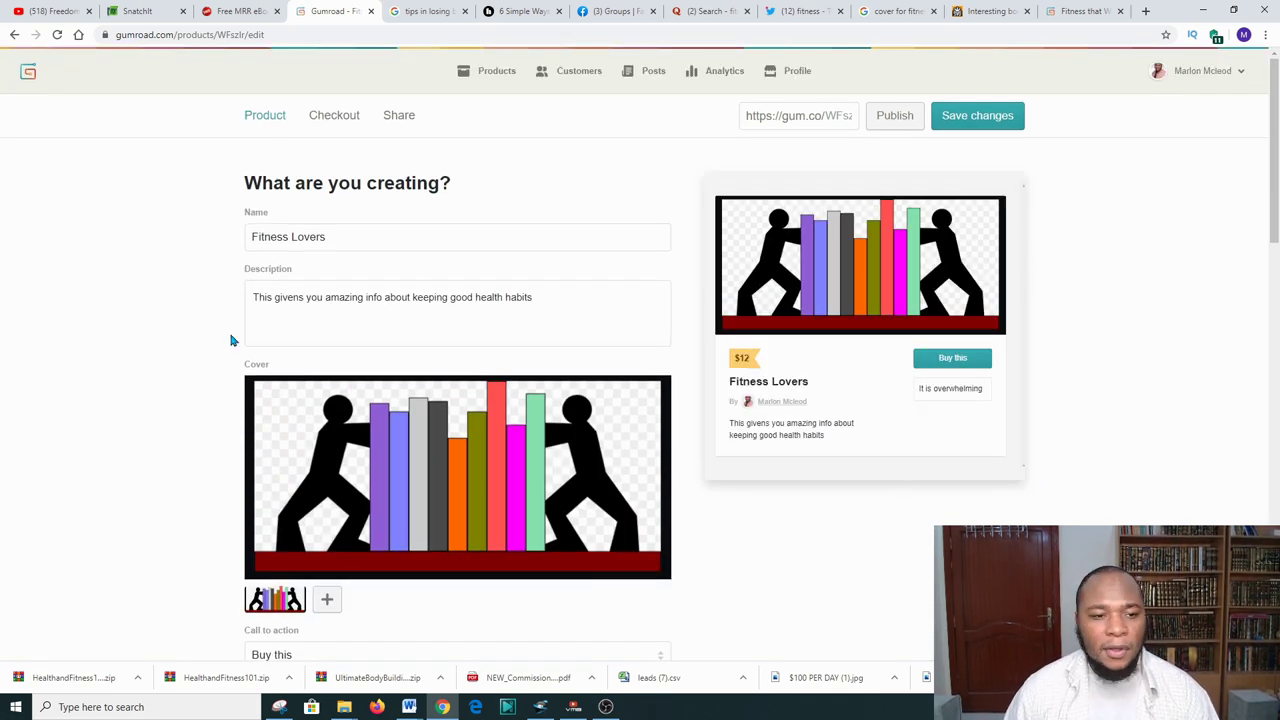
scroll(230, 340, "down", 1)
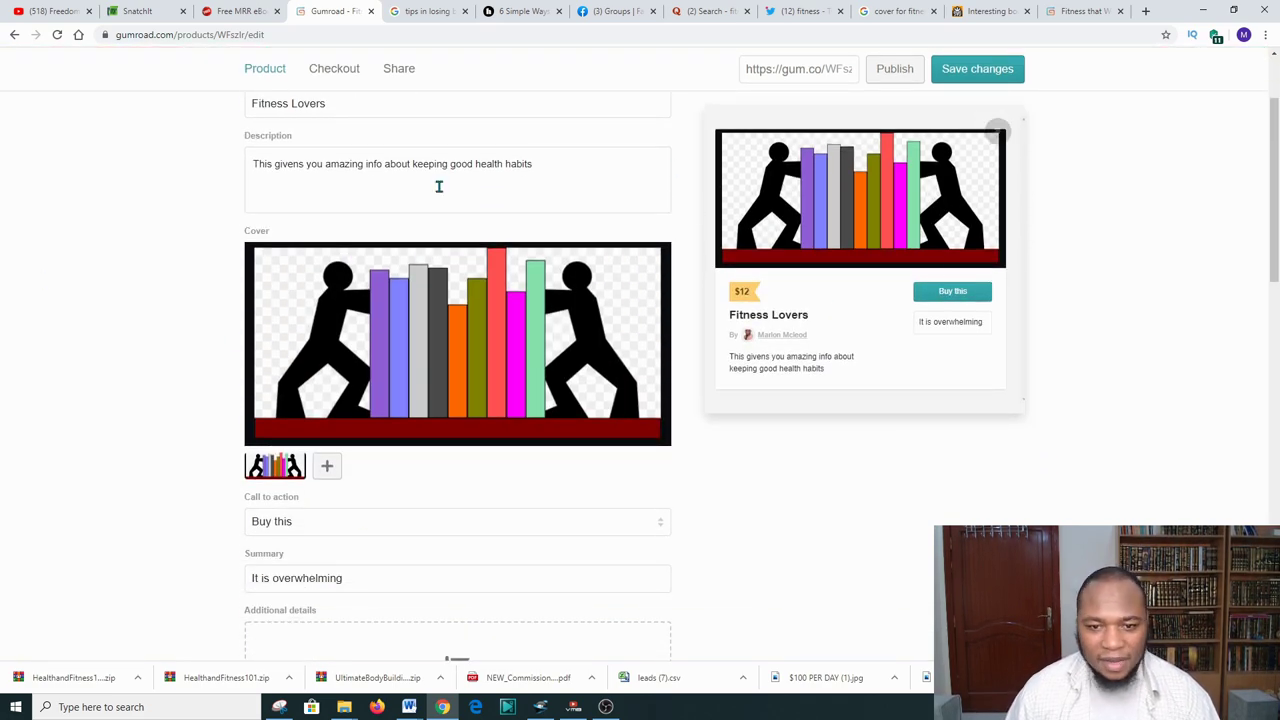
scroll(438, 186, "down", 9)
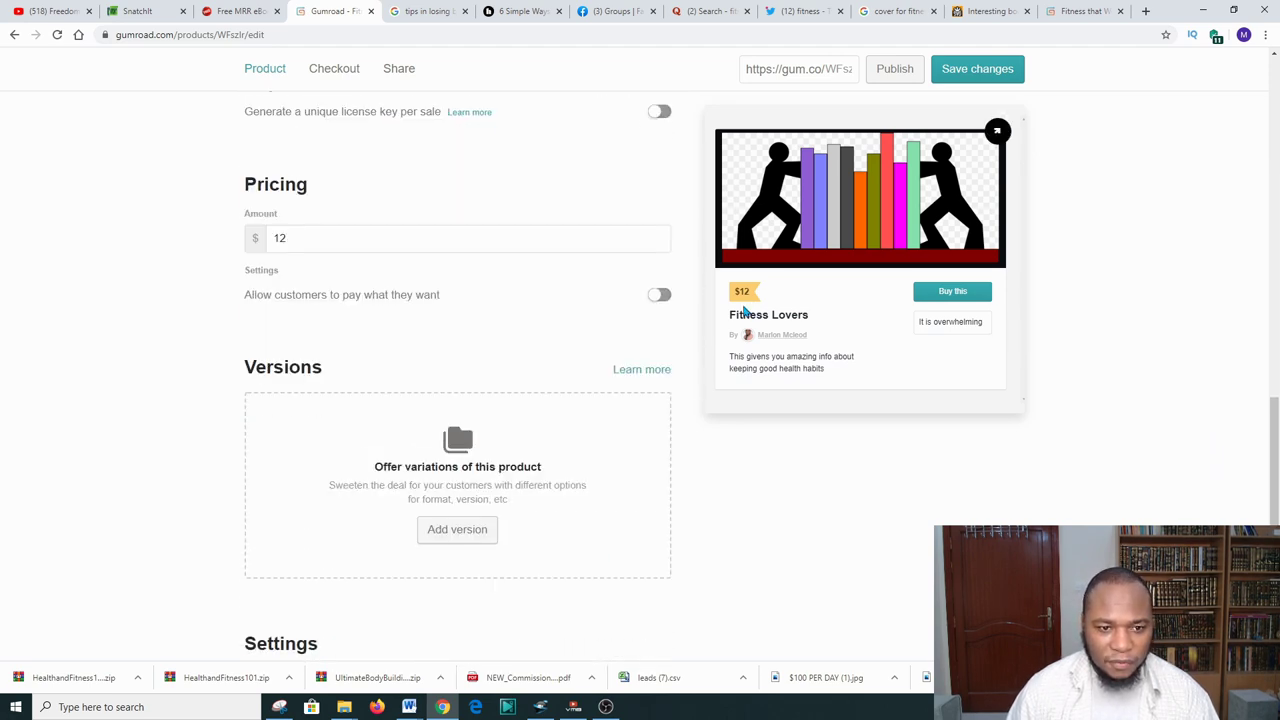
scroll(657, 374, "down", 2)
scroll(686, 434, "up", 3)
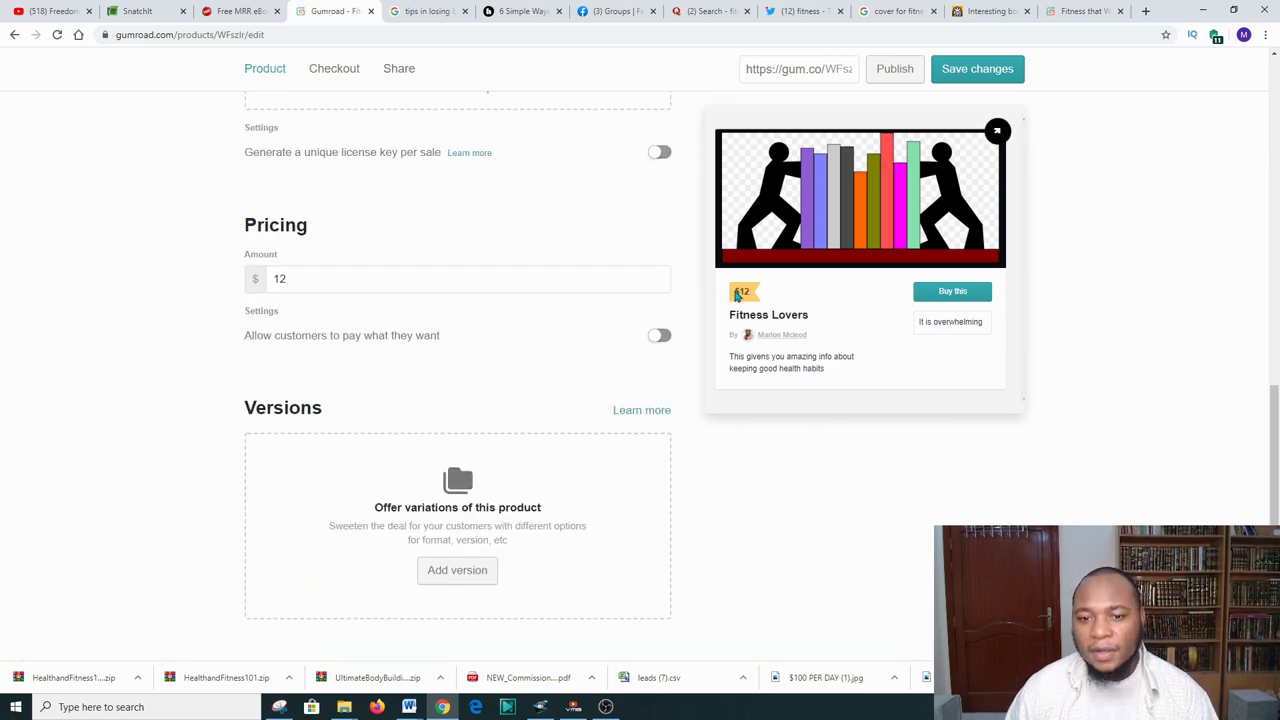
scroll(750, 300, "up", 10)
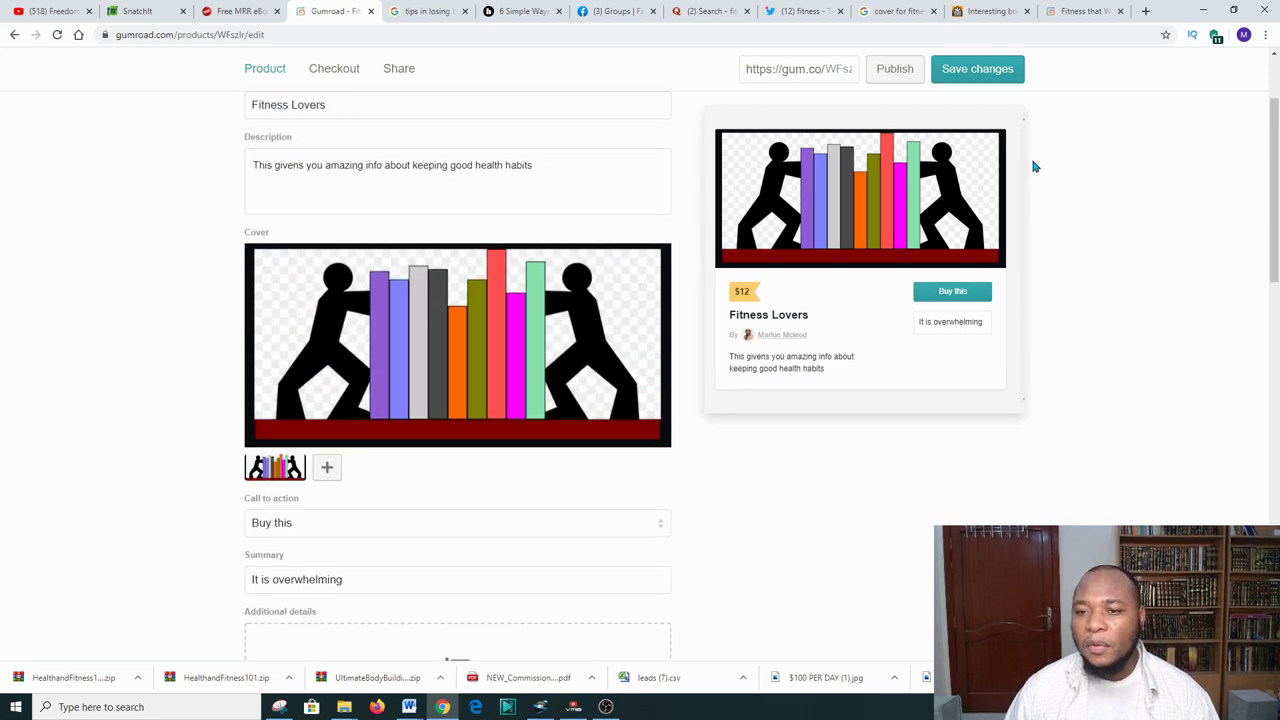
left_click(990, 120)
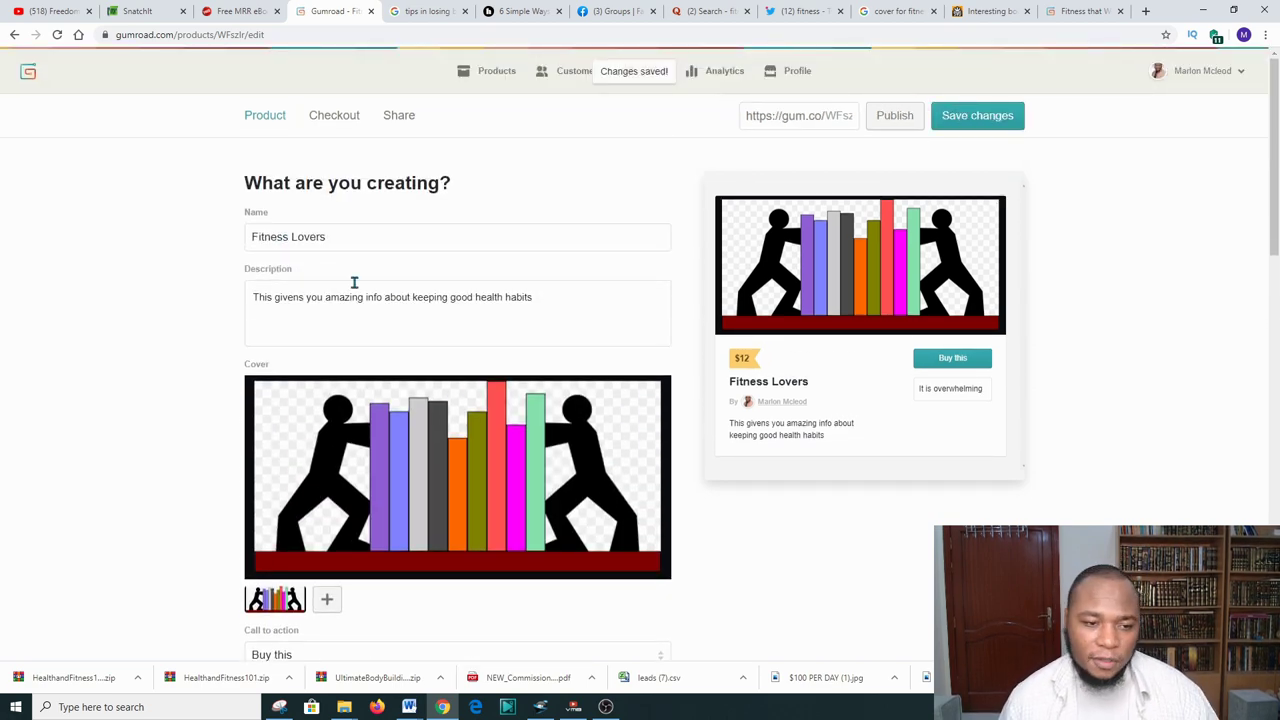
Step: Check the saved details, content file and sales limit, and publish the product
scroll(358, 285, "down", 4)
scroll(362, 287, "down", 5)
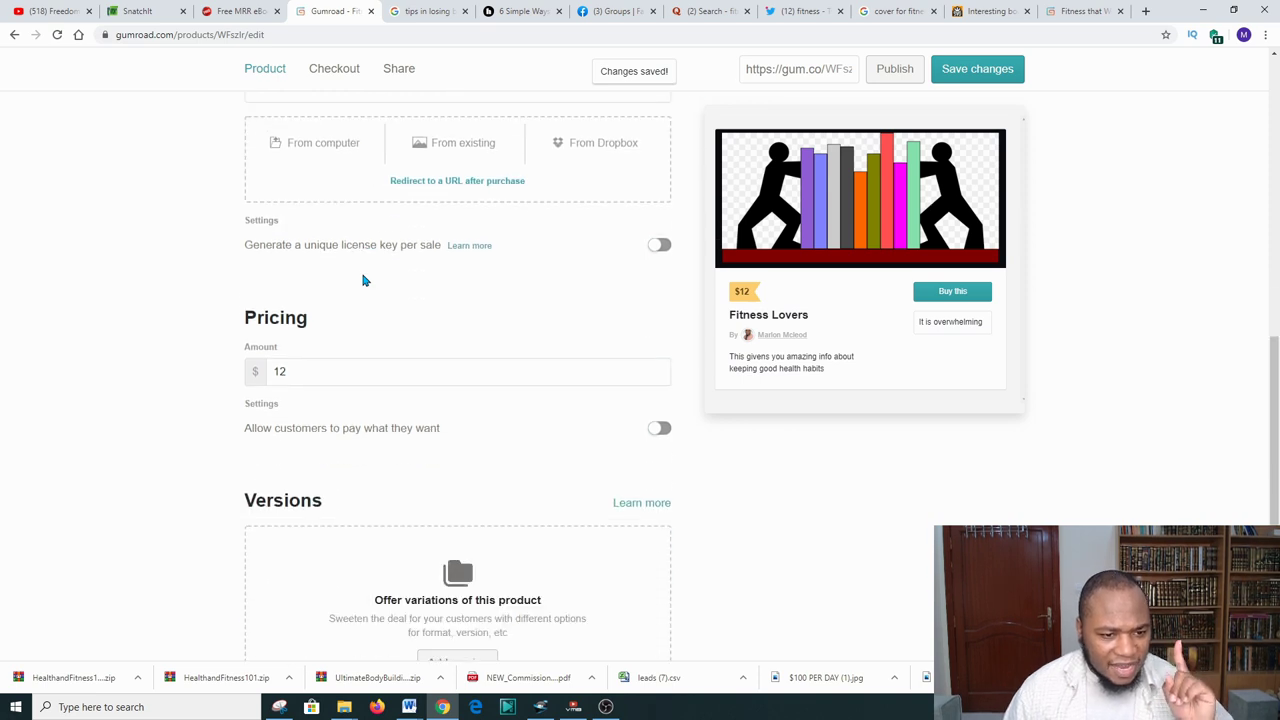
scroll(363, 281, "down", 4)
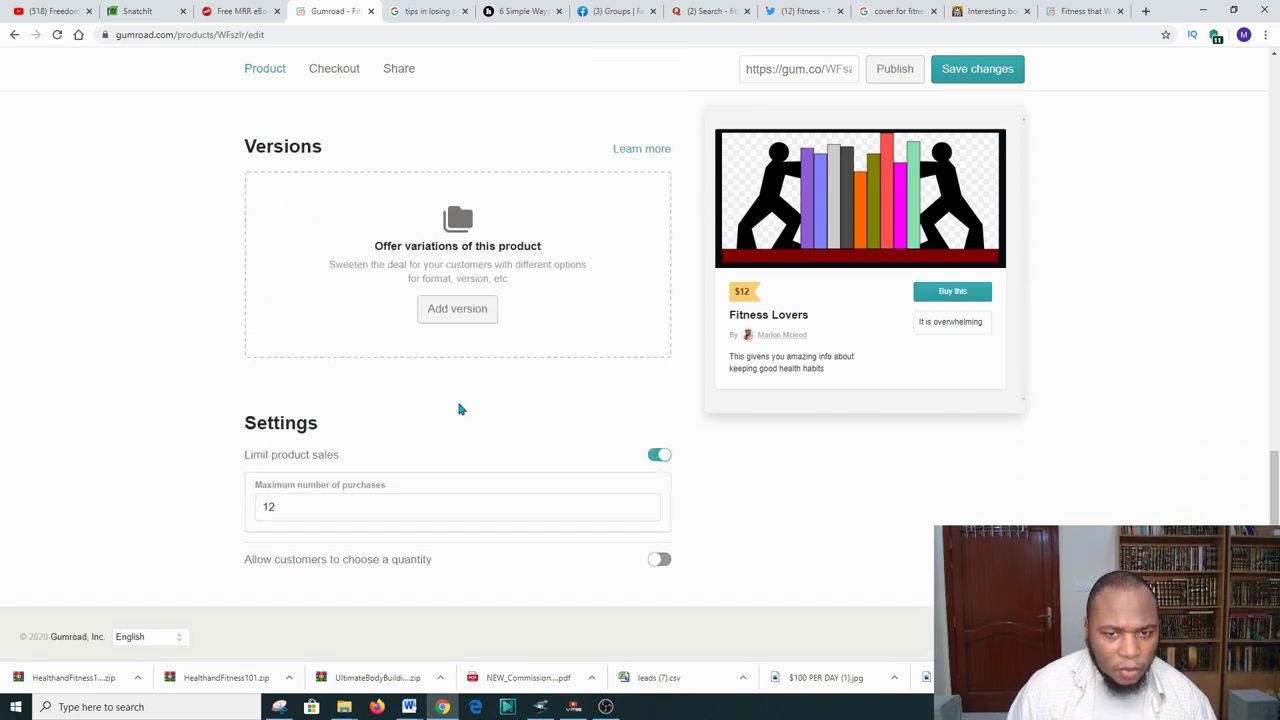
scroll(458, 409, "up", 8)
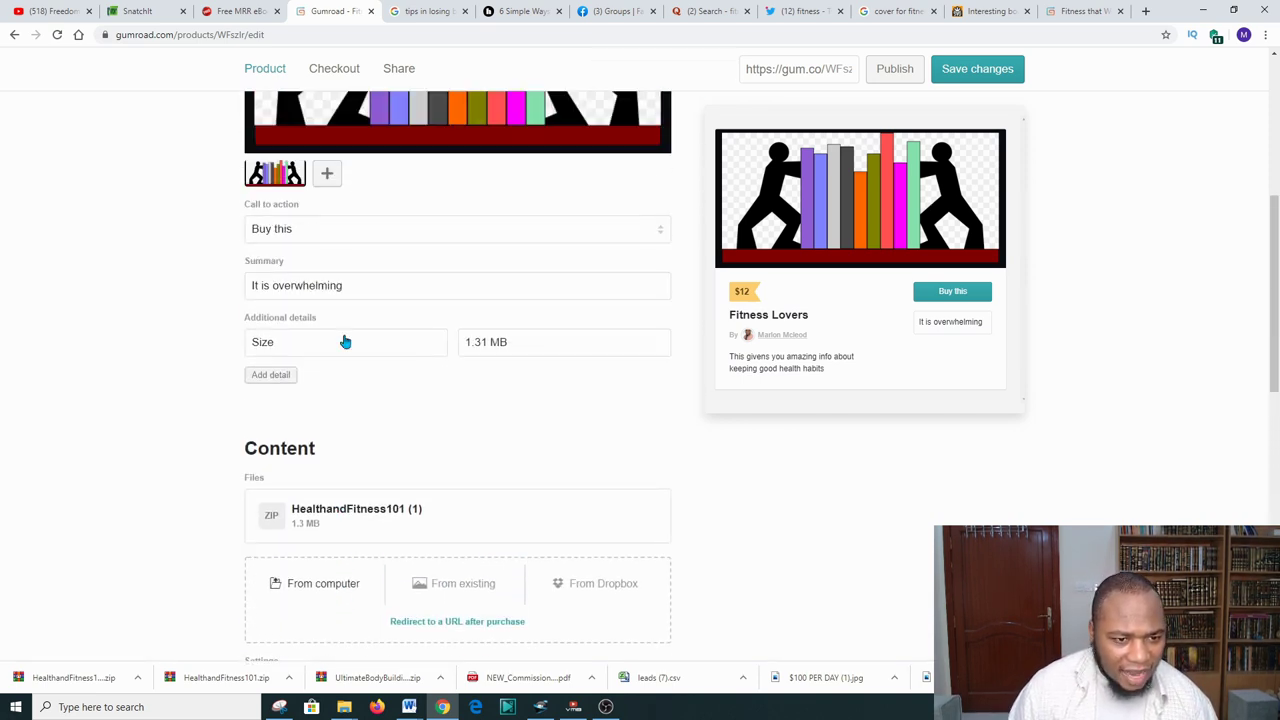
scroll(344, 341, "up", 5)
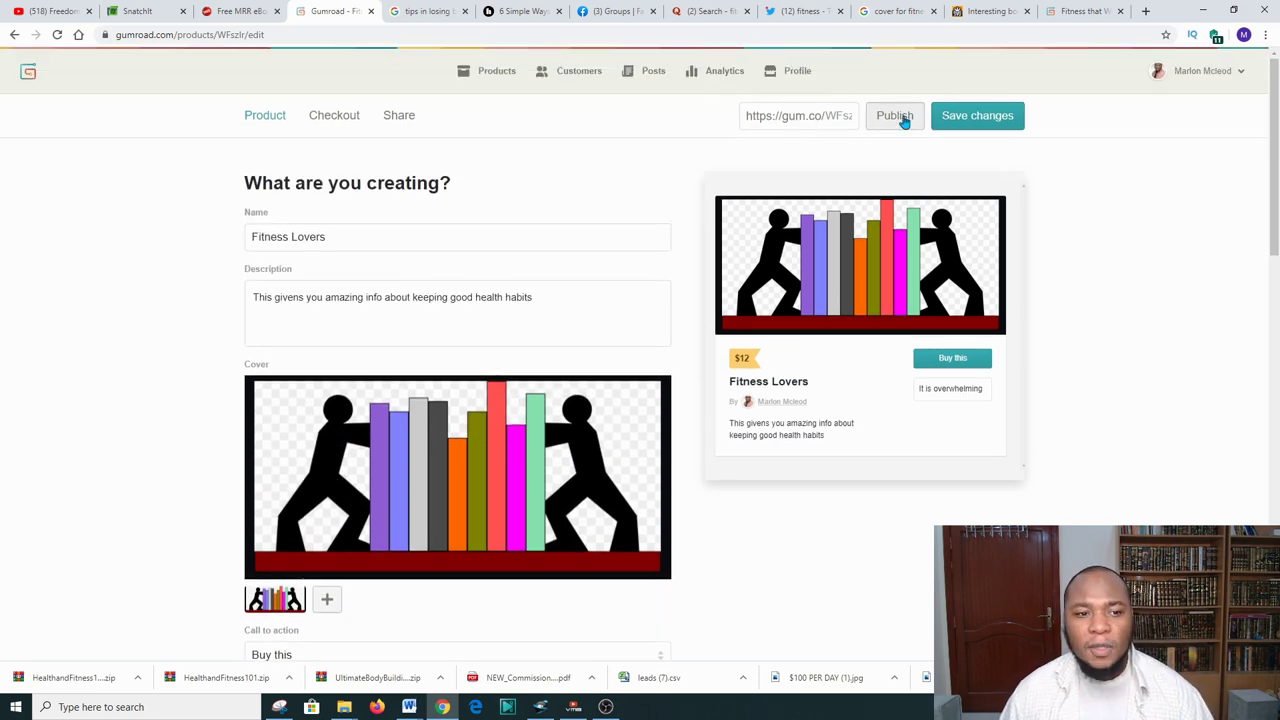
left_click(898, 116)
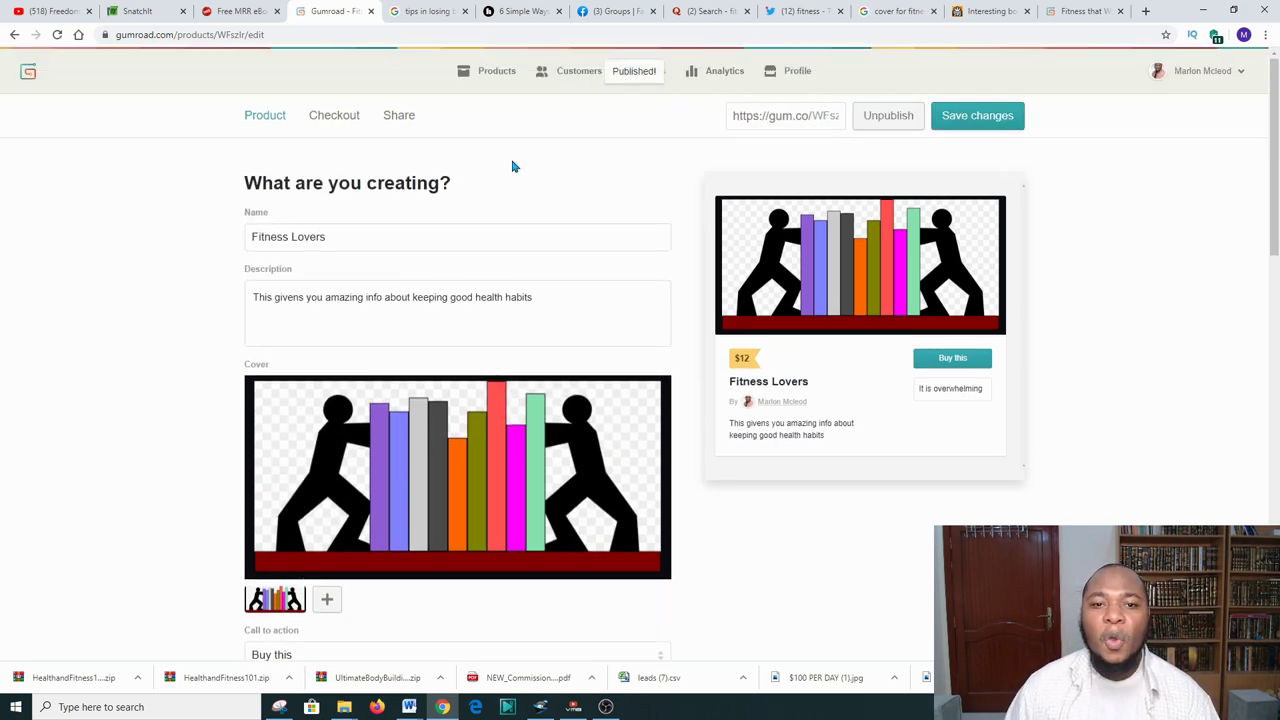
Step: Add the Discover tags "Fitness" and "Health" to the product's sharing settings and save the changes
scroll(320, 251, "down", 4)
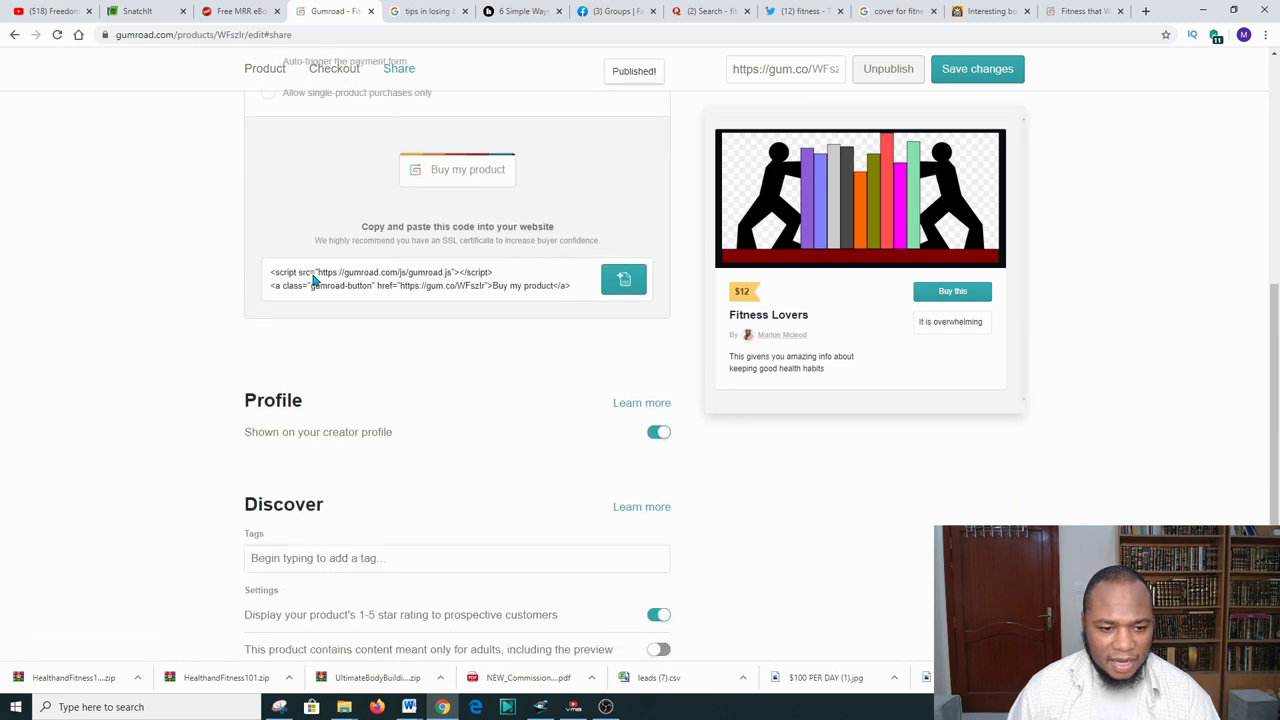
scroll(313, 280, "down", 1)
left_click(303, 468)
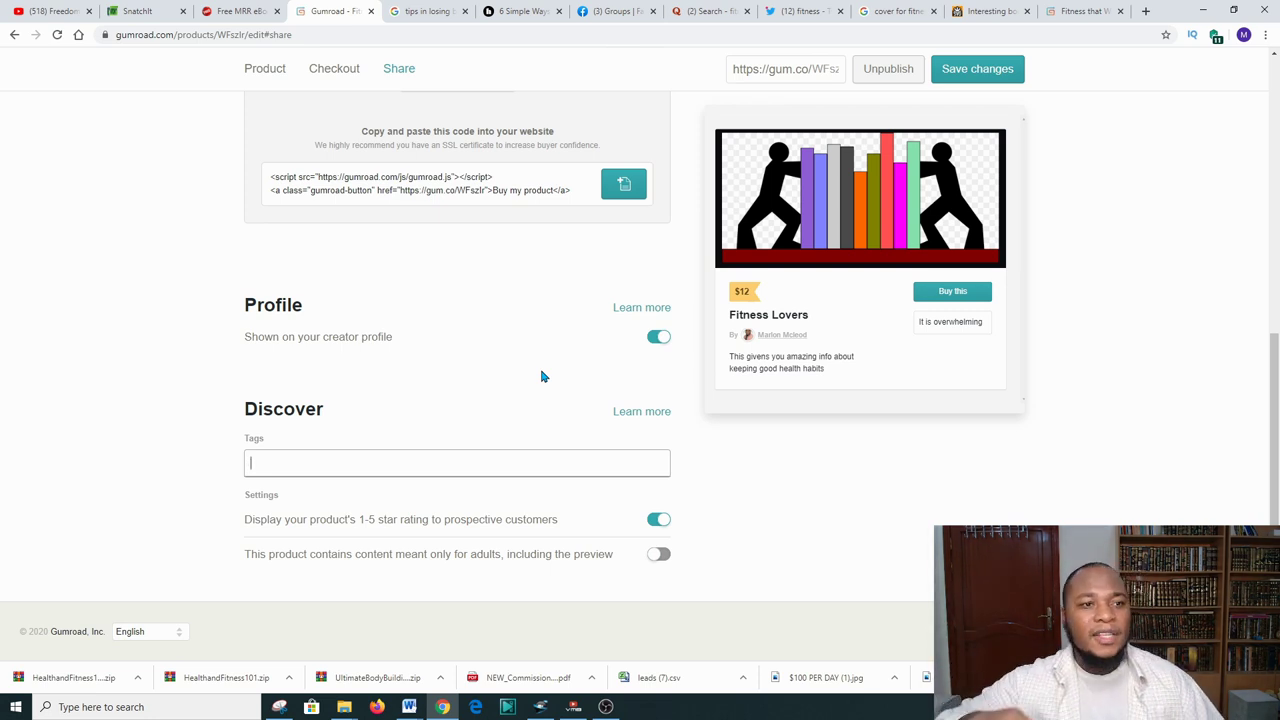
type("fitn")
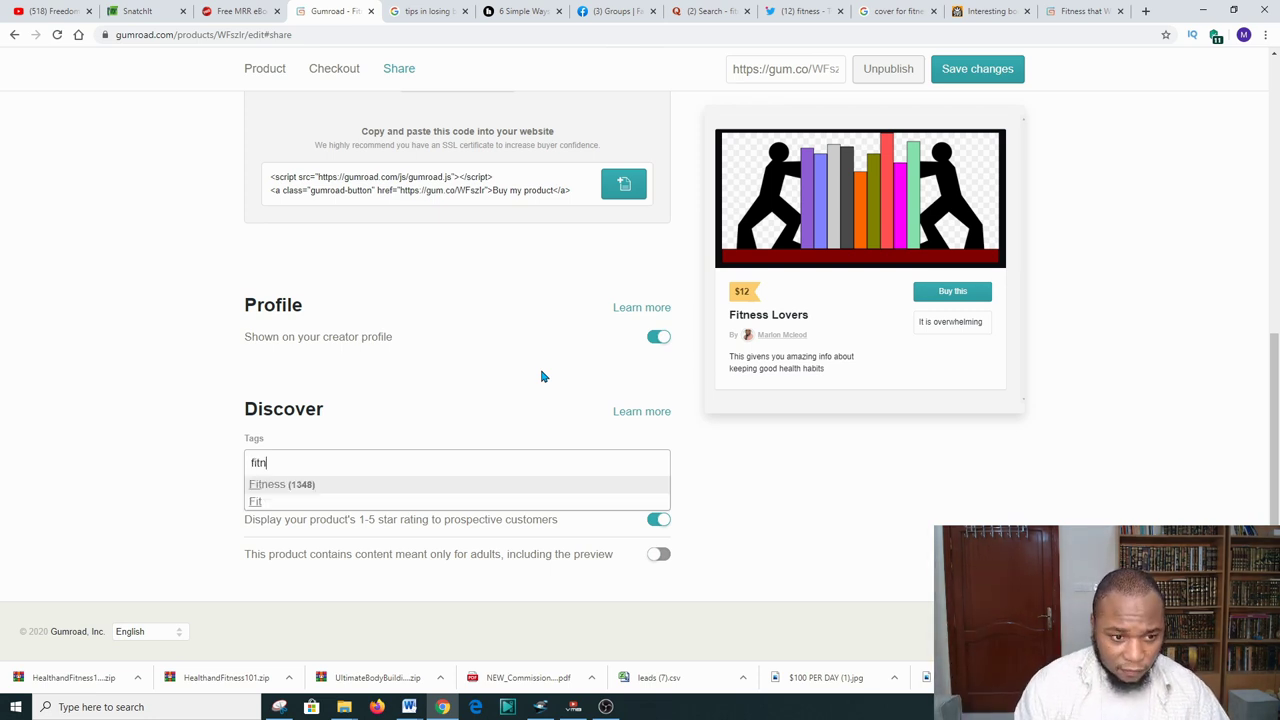
left_click(320, 484)
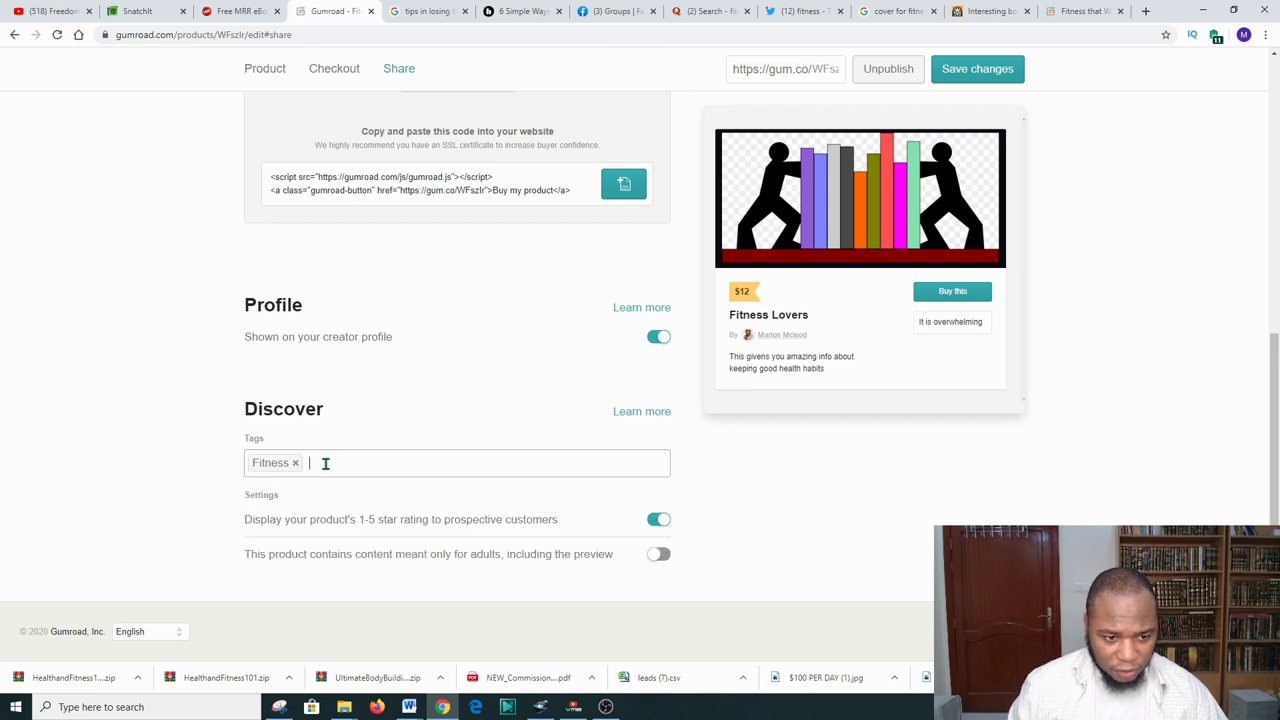
type("he")
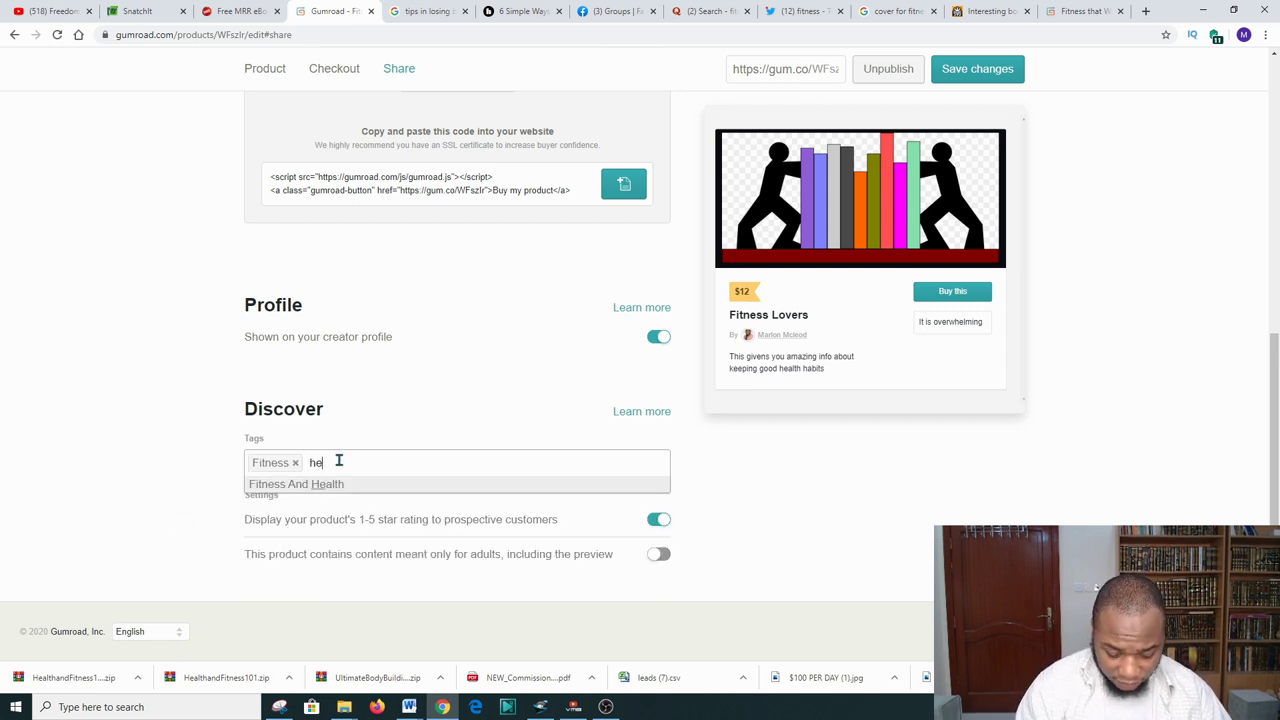
type("alth")
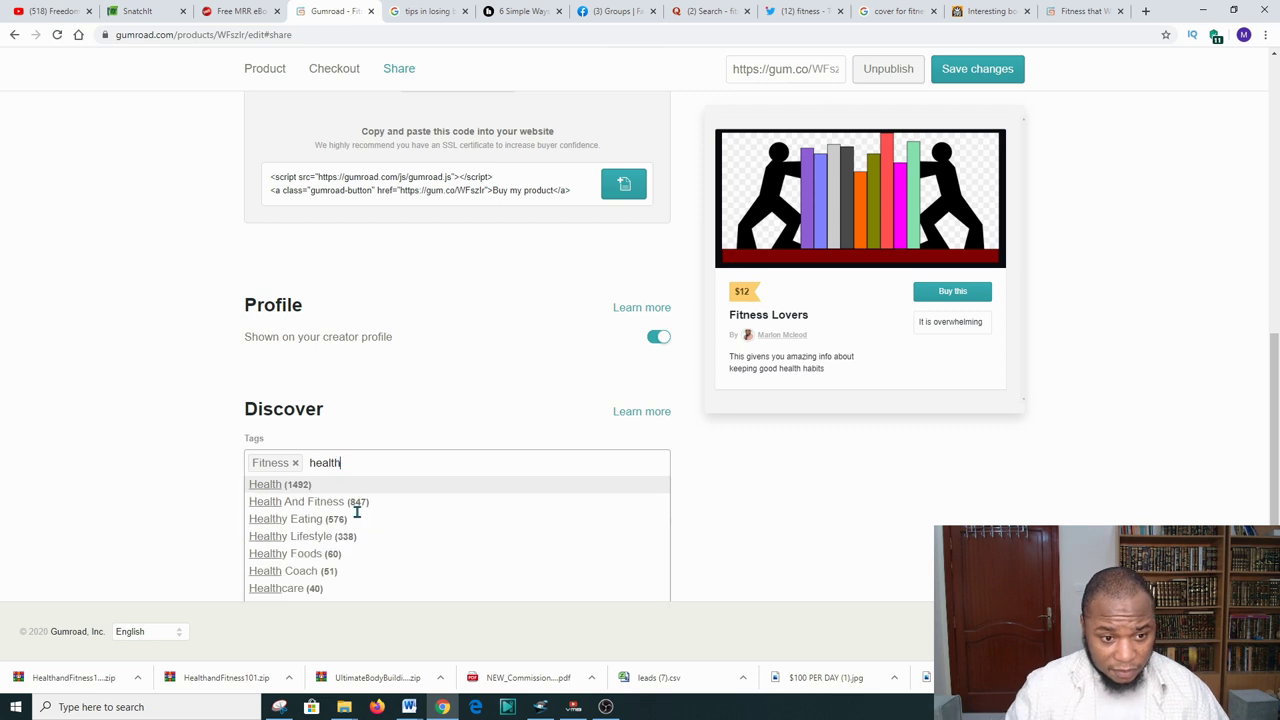
left_click(288, 485)
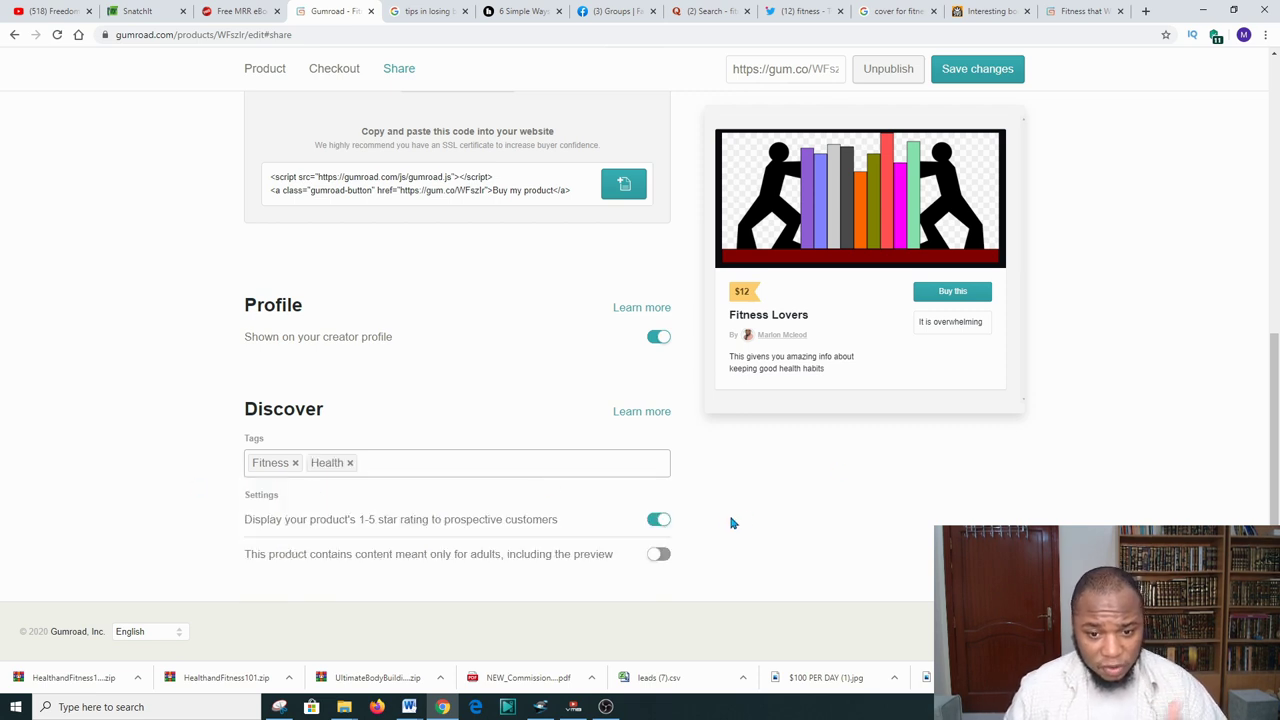
scroll(960, 300, "up", 2)
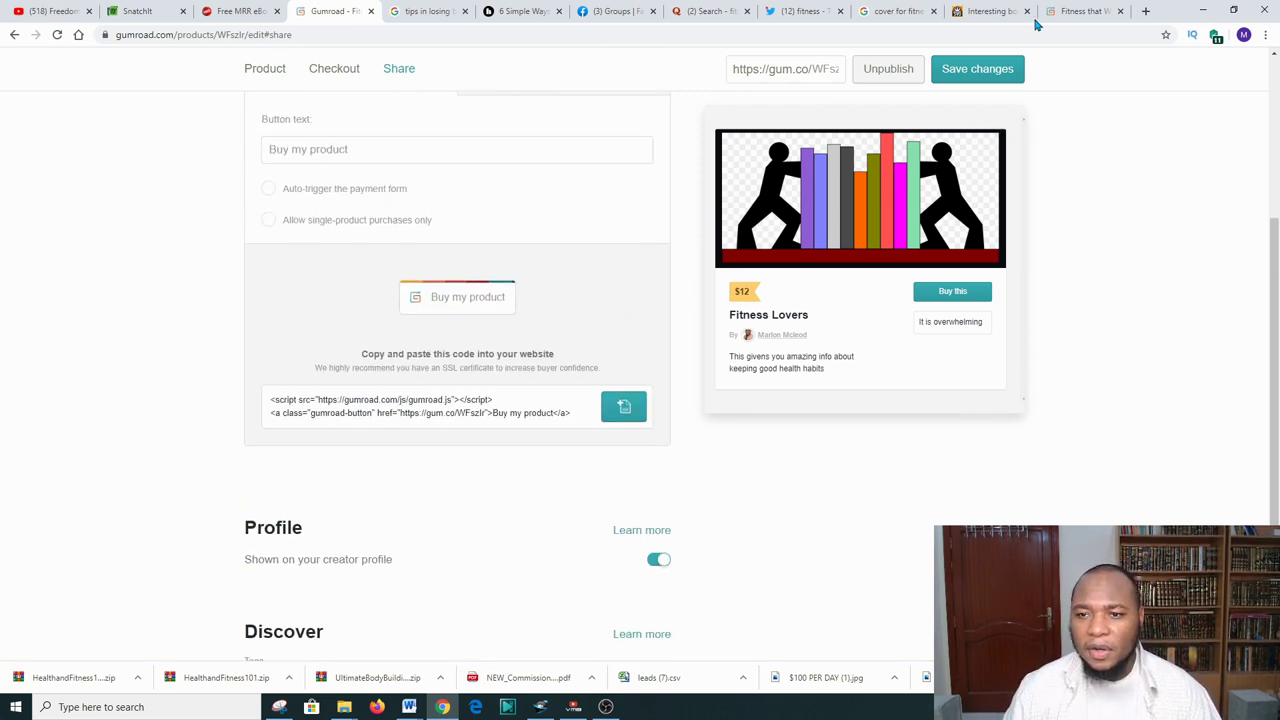
left_click(977, 69)
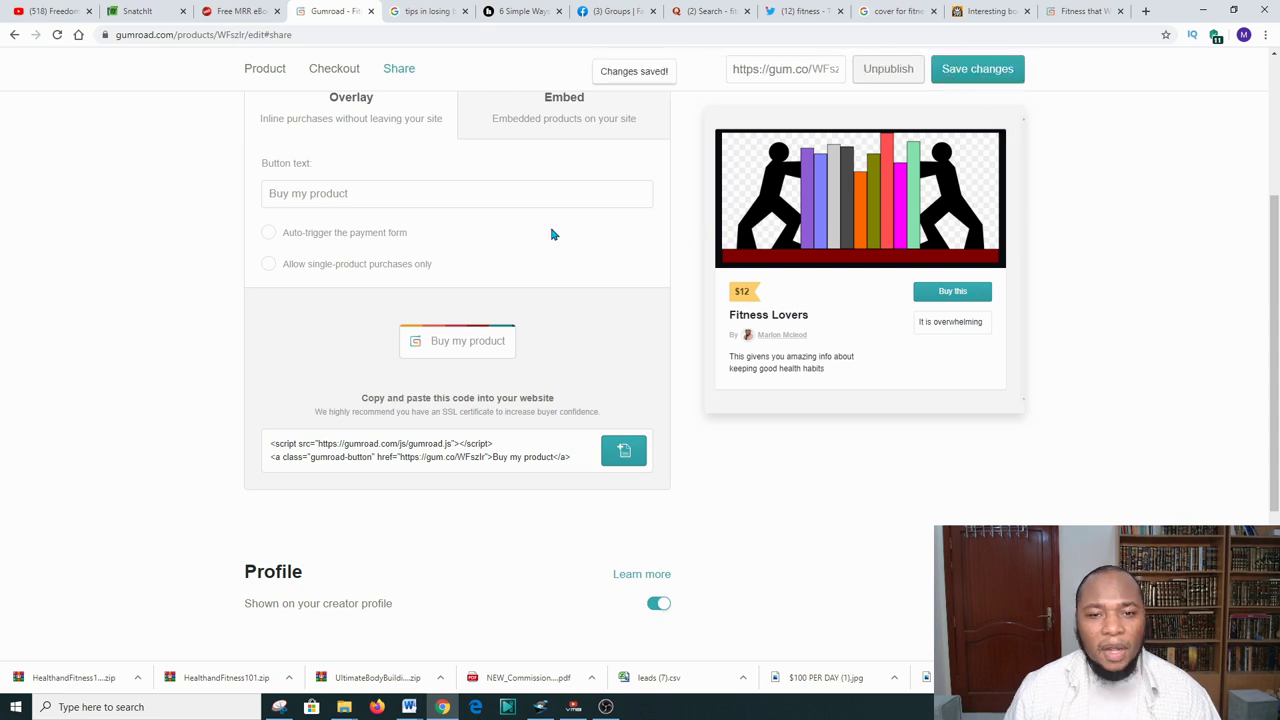
Step: Copy the product's share URL and switch to the Snatchit overview
scroll(551, 234, "up", 3)
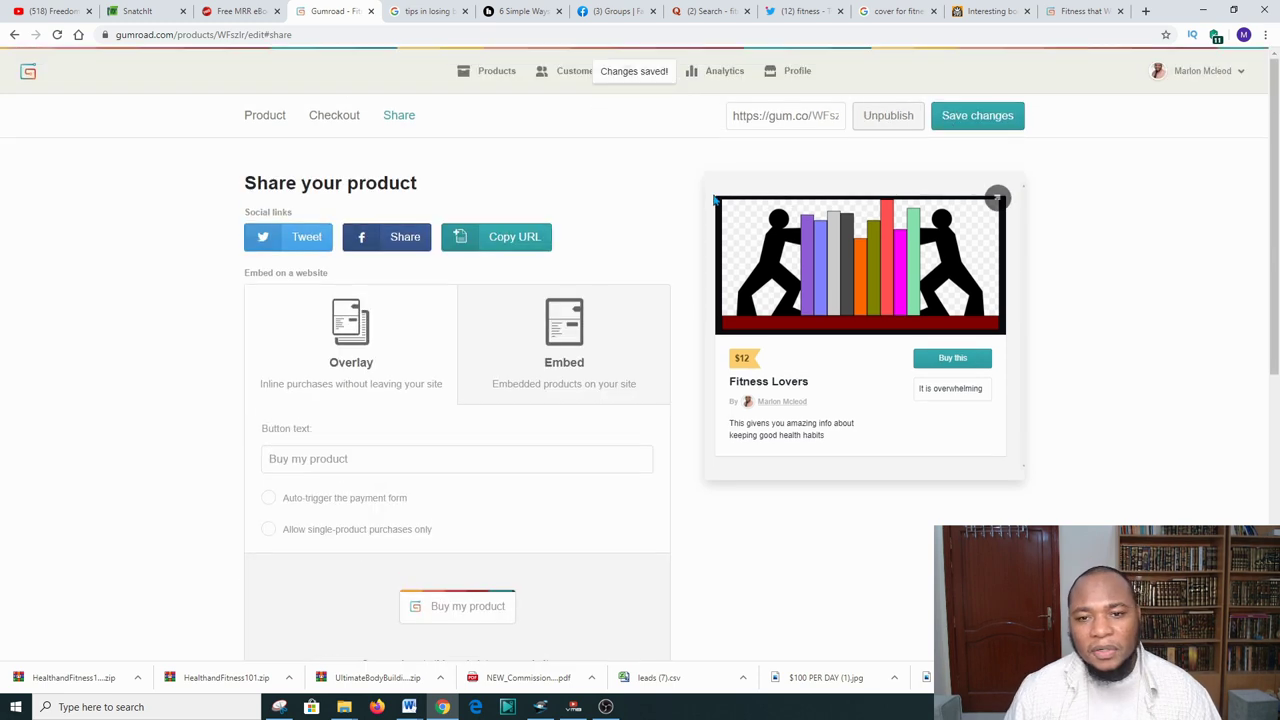
left_click(522, 249)
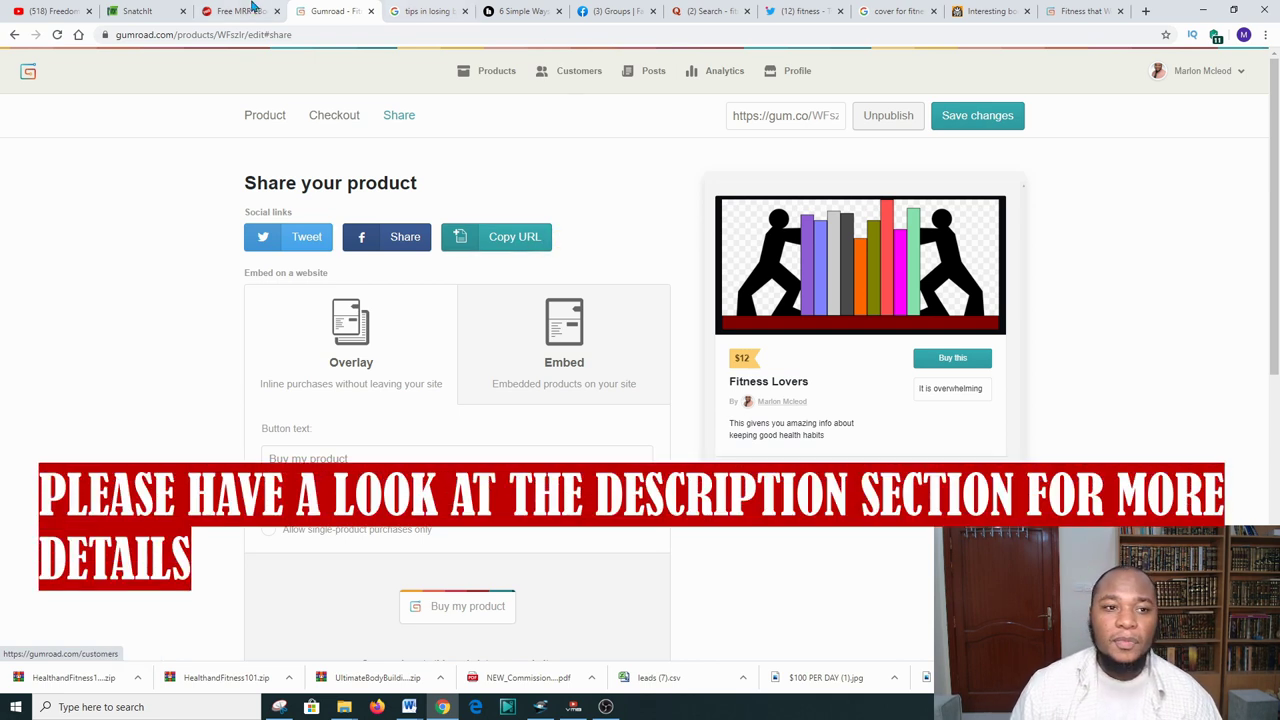
left_click(150, 15)
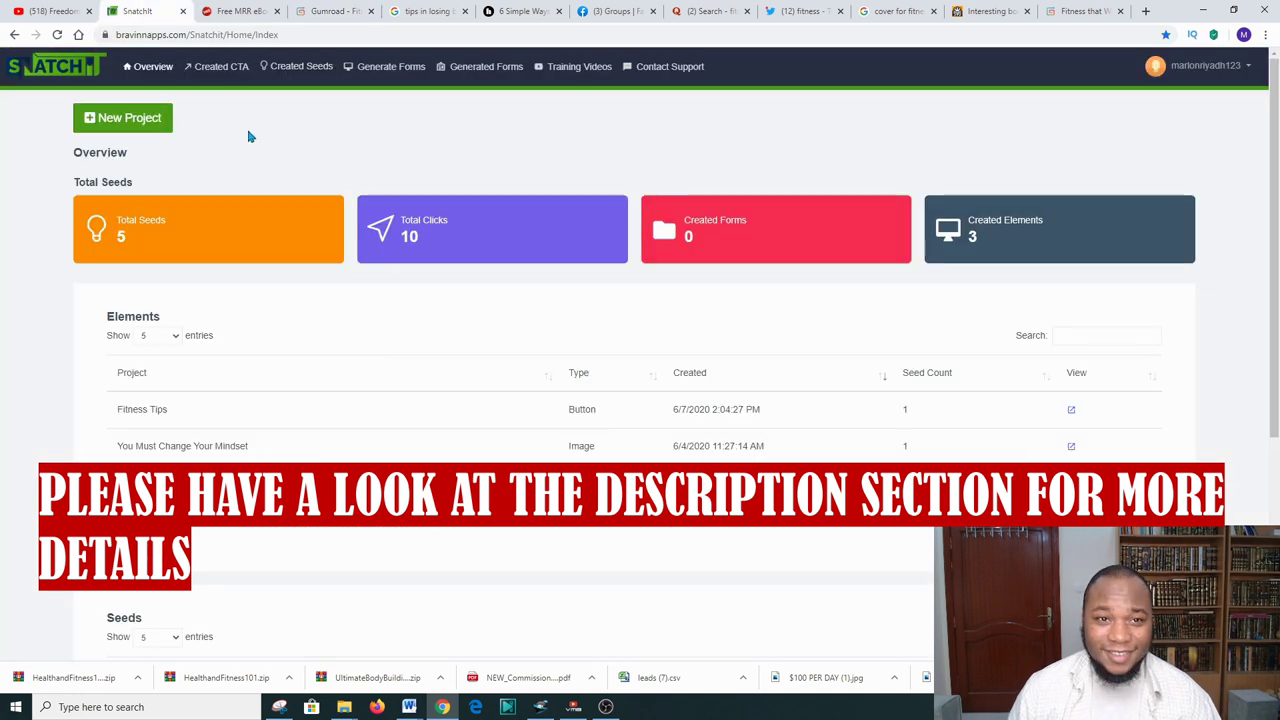
Step: Create a new Snatchit element with the project name "Fitness Guru" and the Button type
left_click(212, 70)
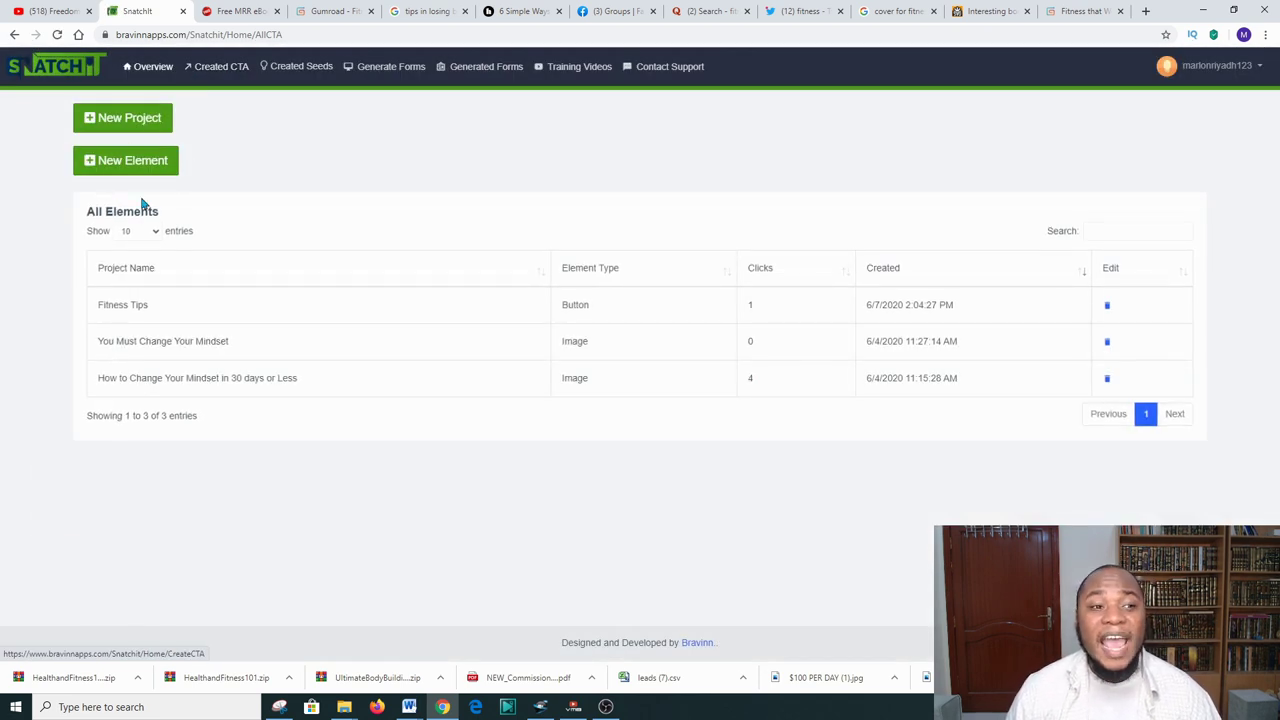
left_click(126, 162)
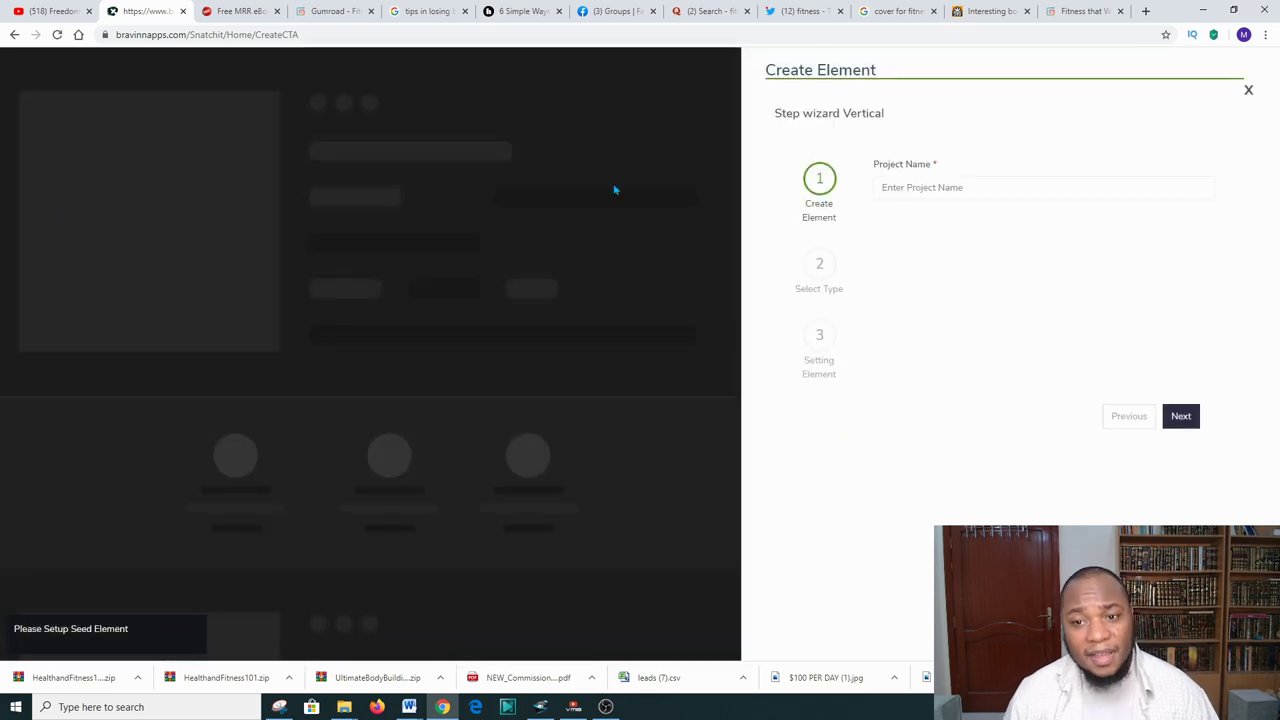
left_click(913, 190)
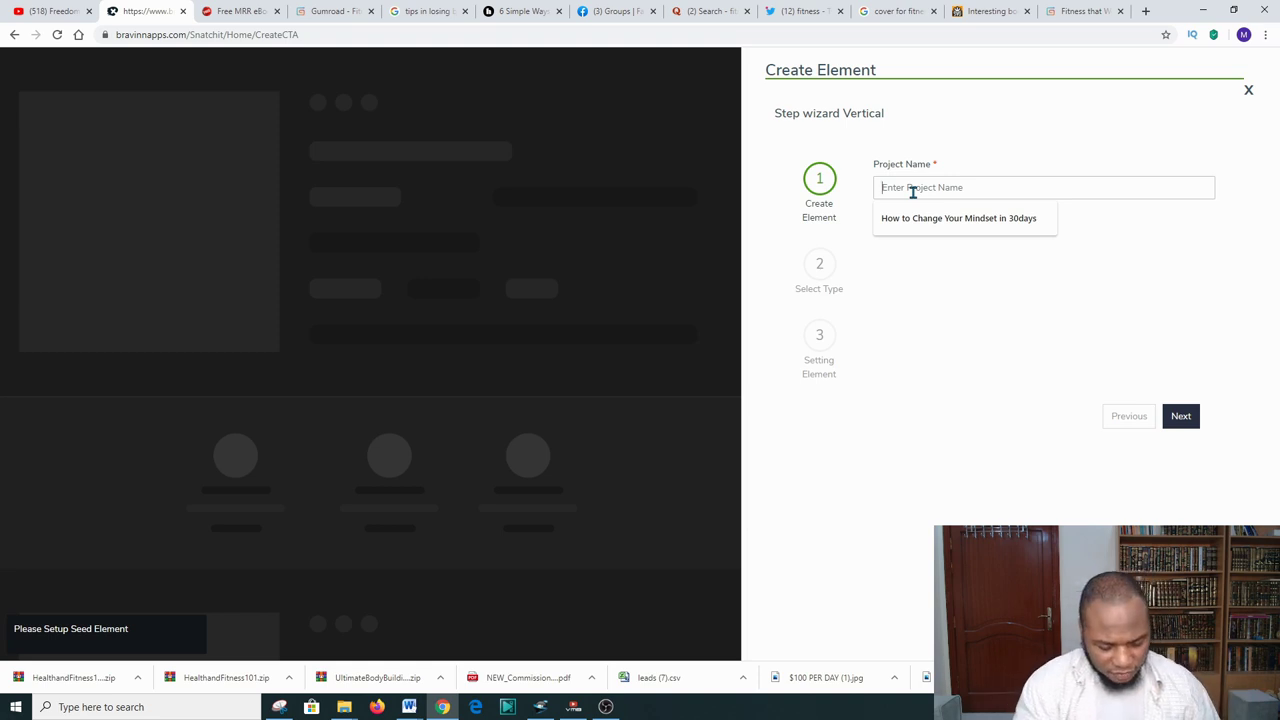
type("Fitness Guru")
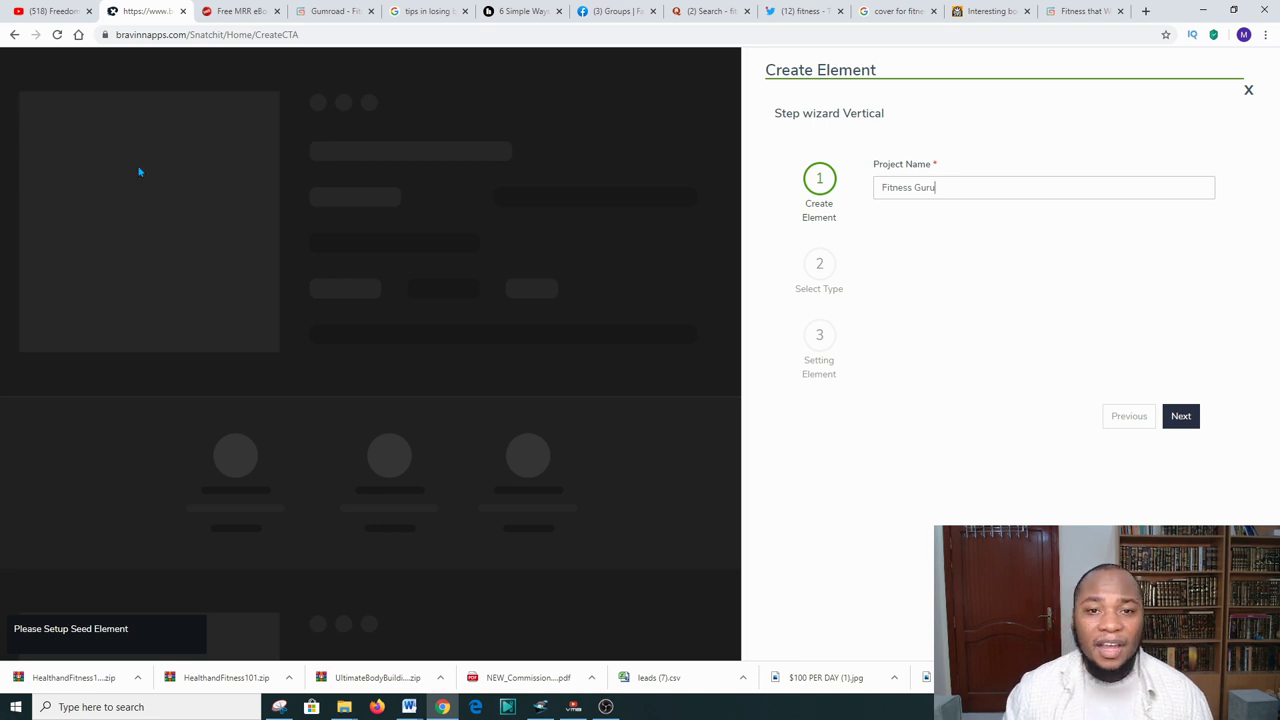
left_click(1181, 419)
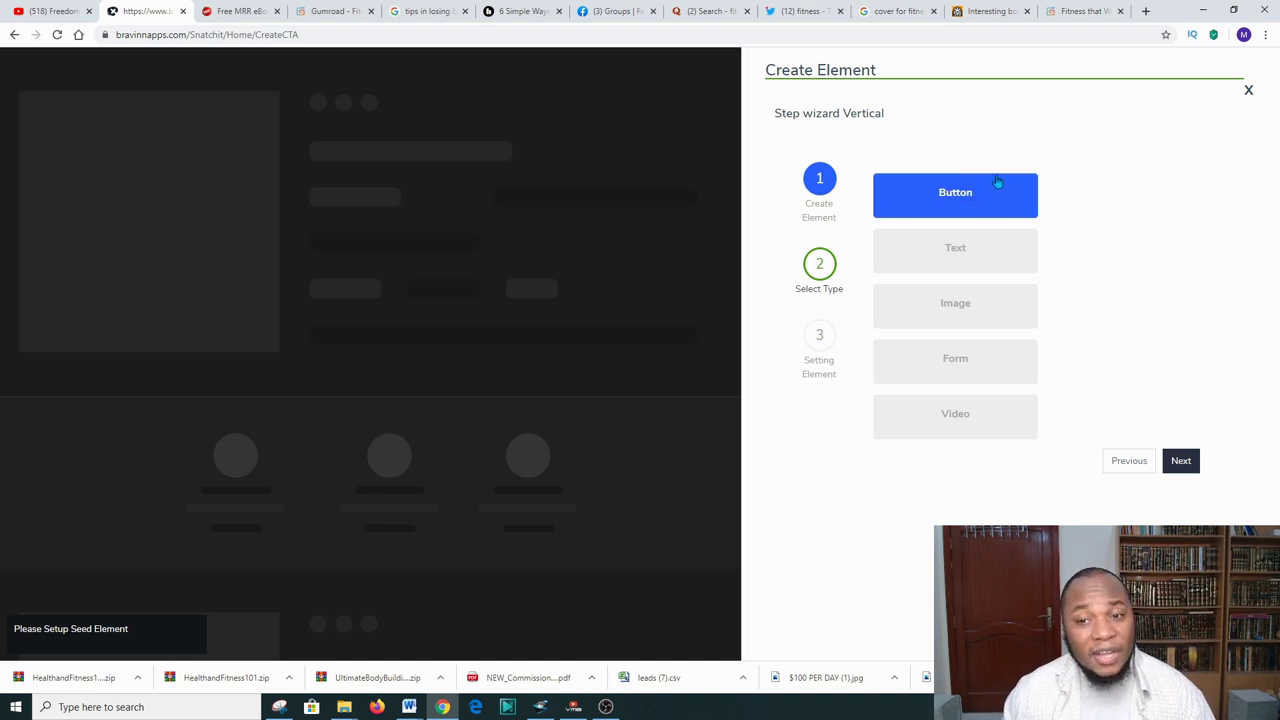
left_click(952, 200)
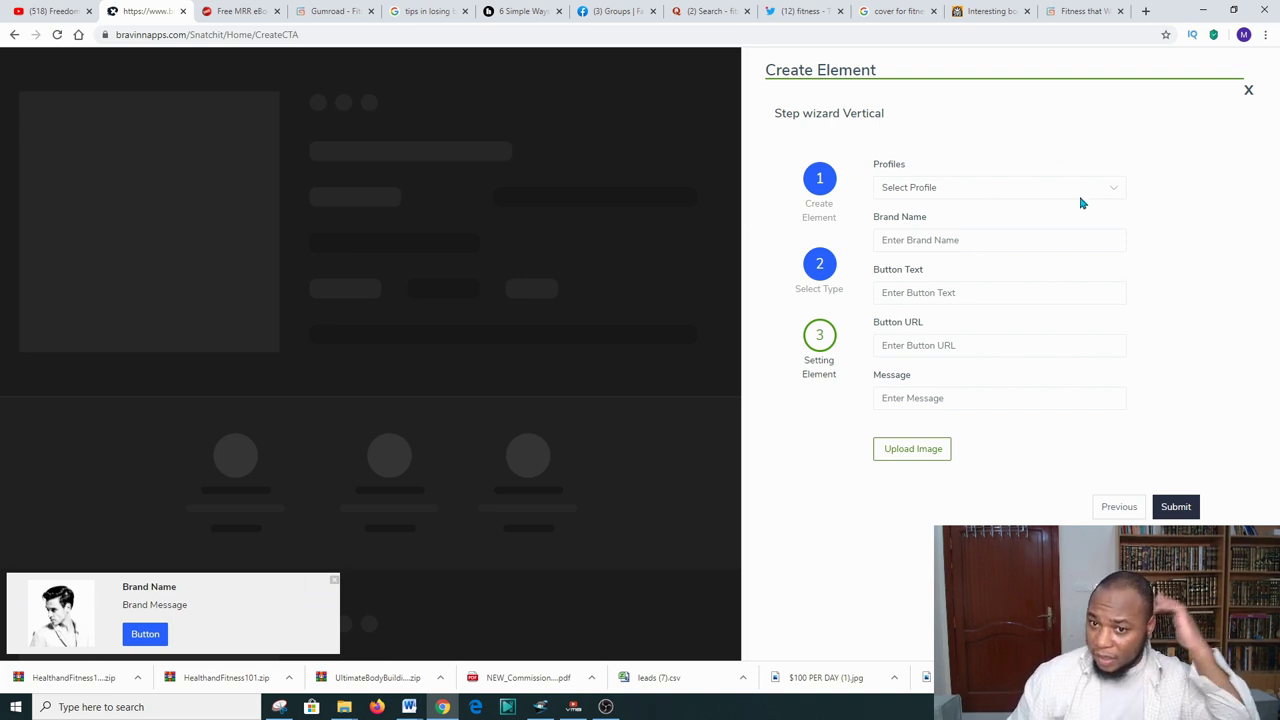
Step: Try the Long Dark and Long Light profiles for the button element, and set its profile to Drop Light
left_click(929, 188)
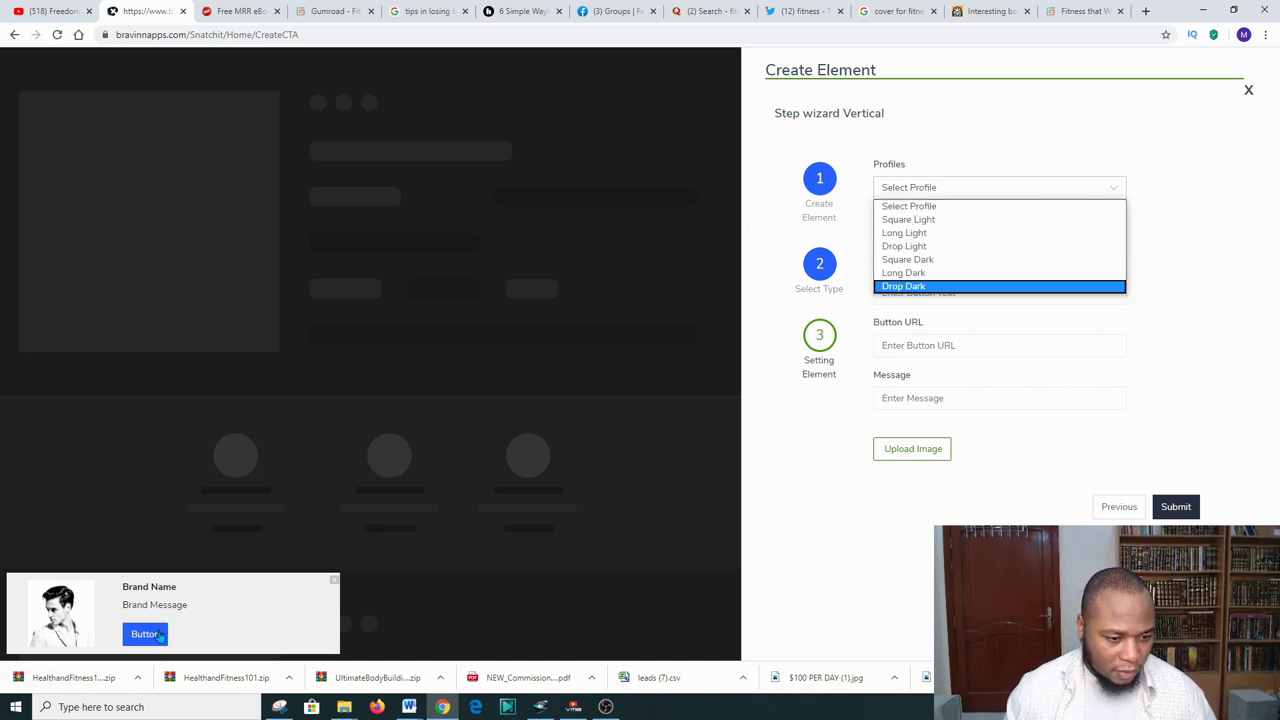
left_click(934, 276)
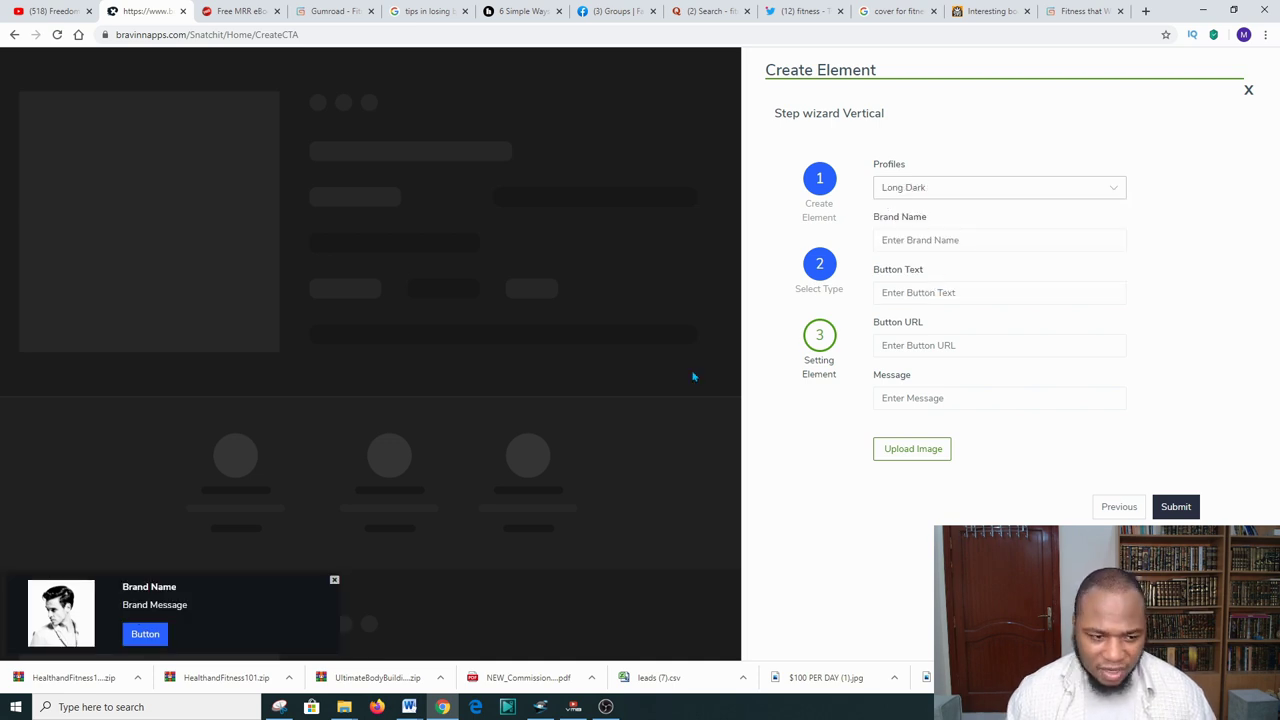
left_click(997, 187)
left_click(920, 230)
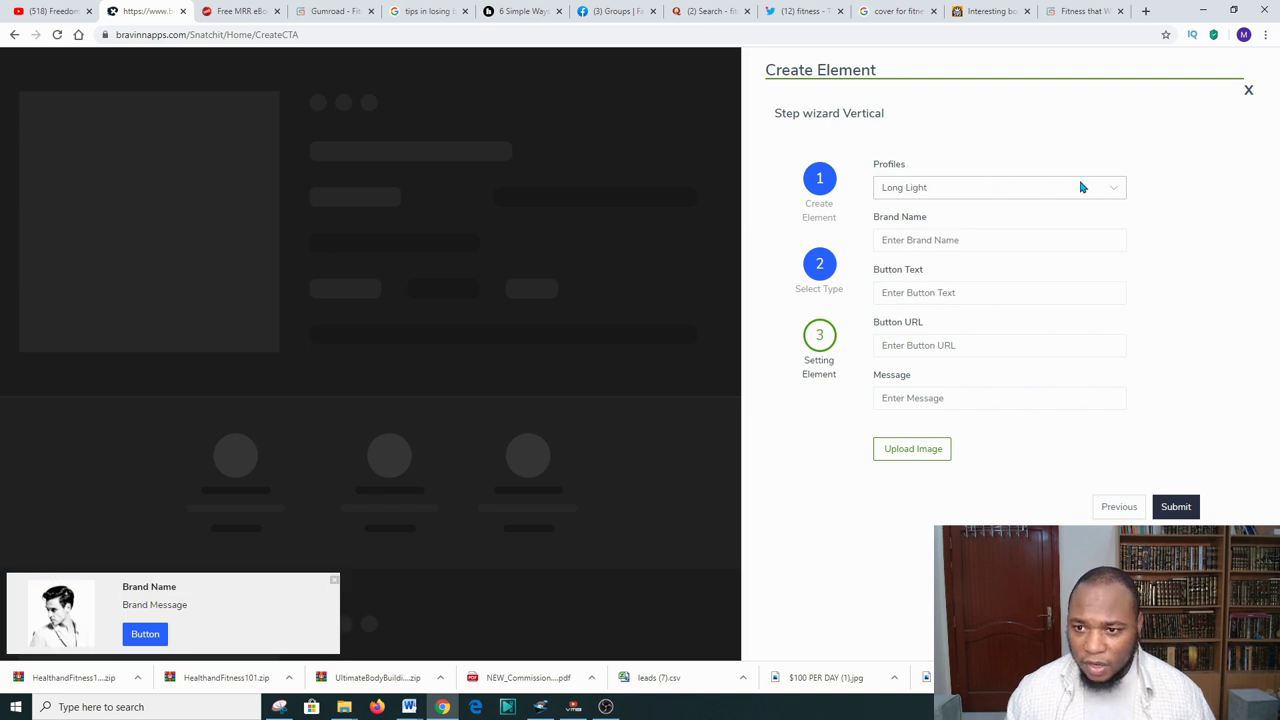
left_click(1080, 187)
left_click(912, 248)
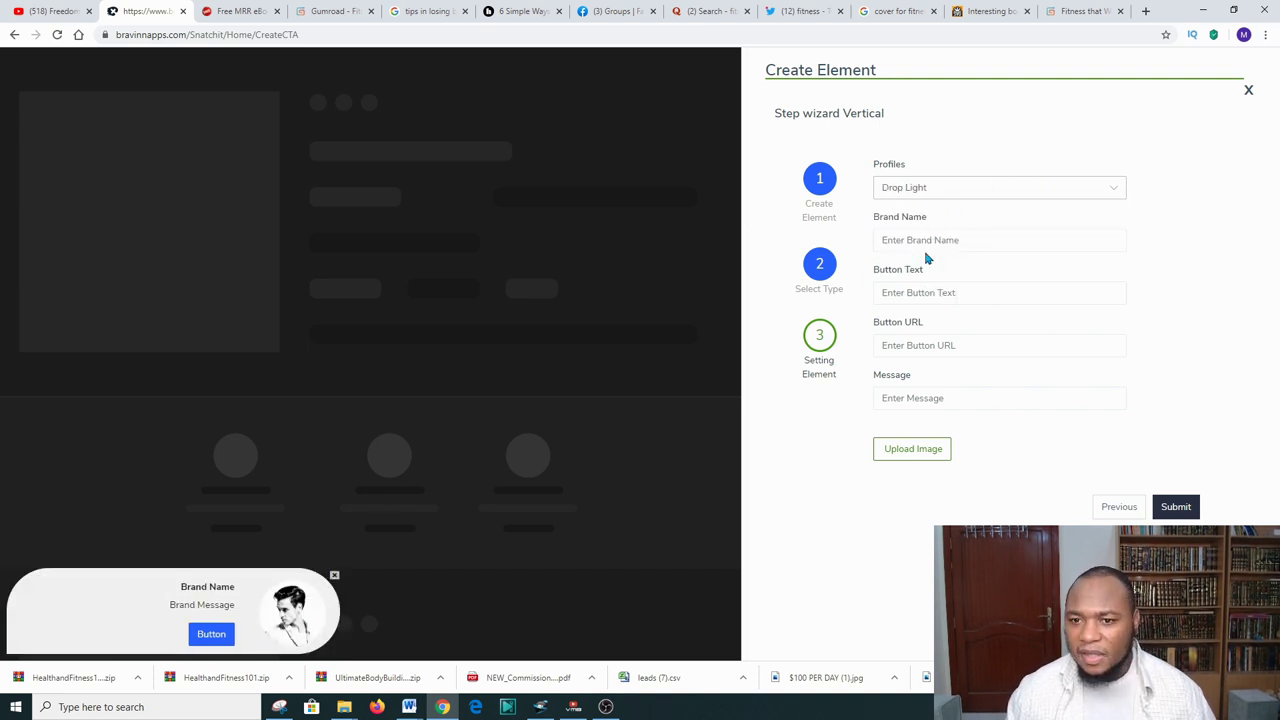
Step: Set the element's brand name to "Fitness Company Guru" and its button text to "Great Discount of 60%"
left_click(914, 240)
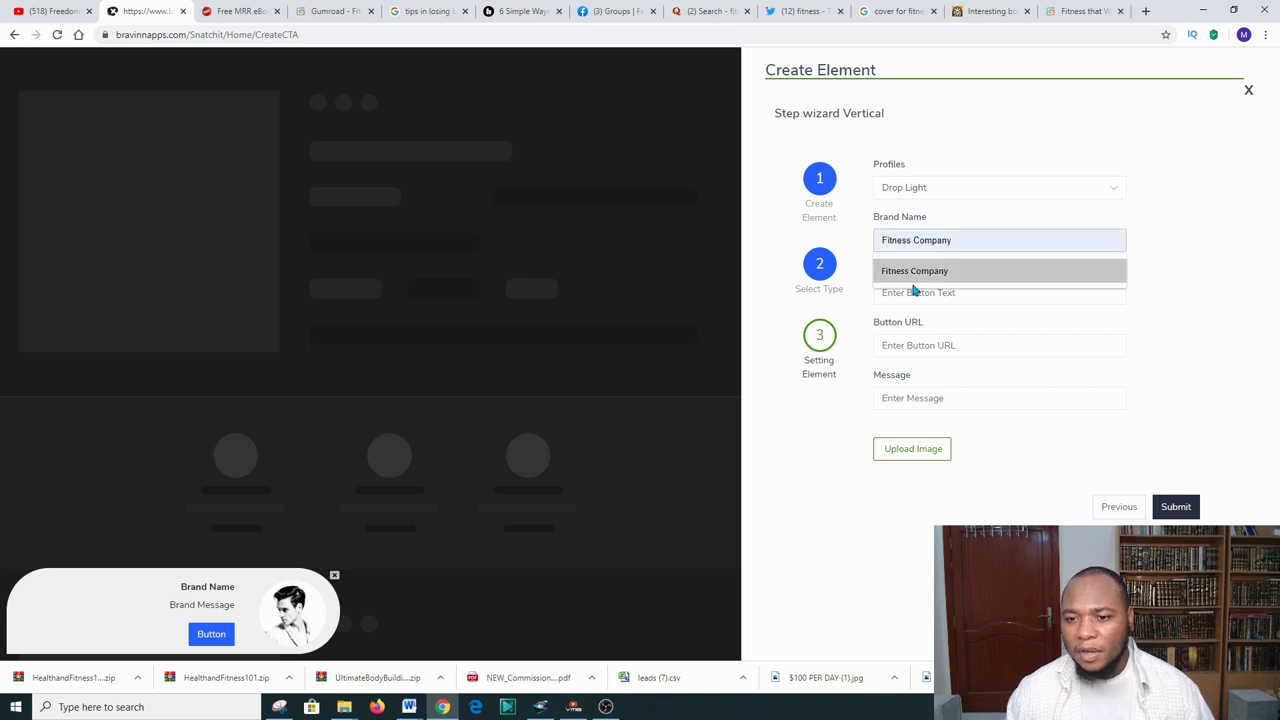
left_click(914, 275)
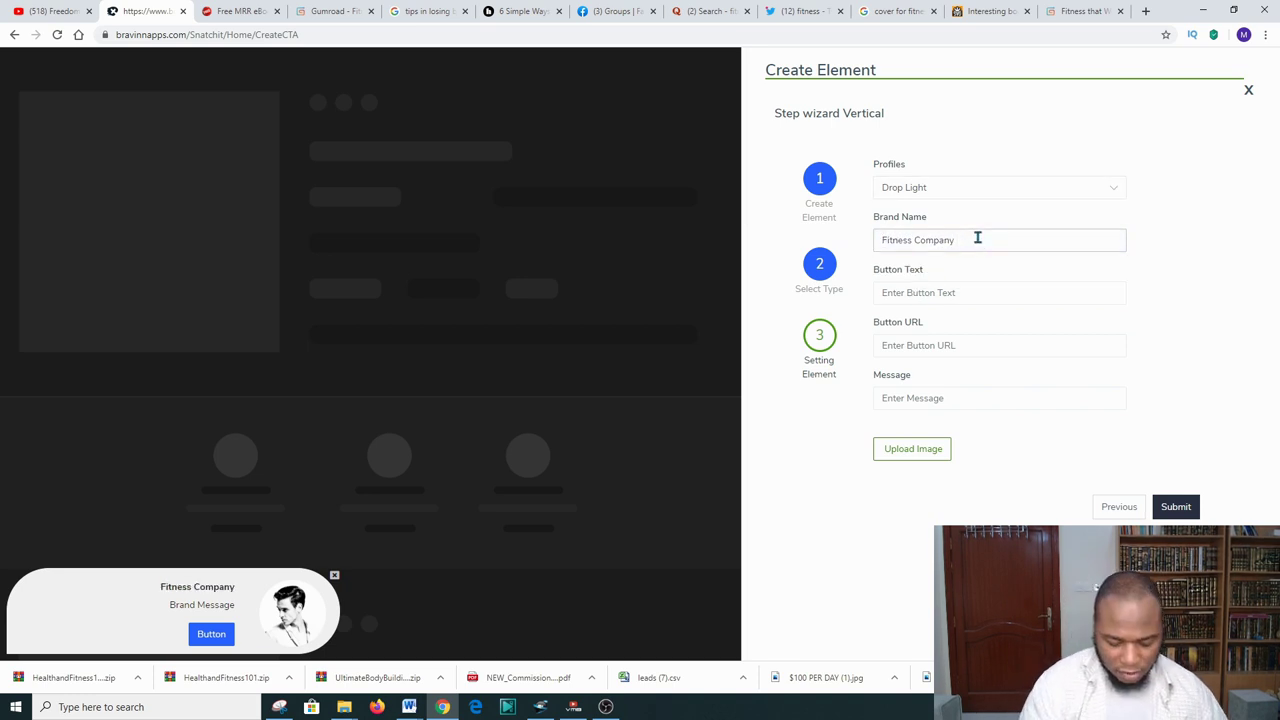
type("Guru")
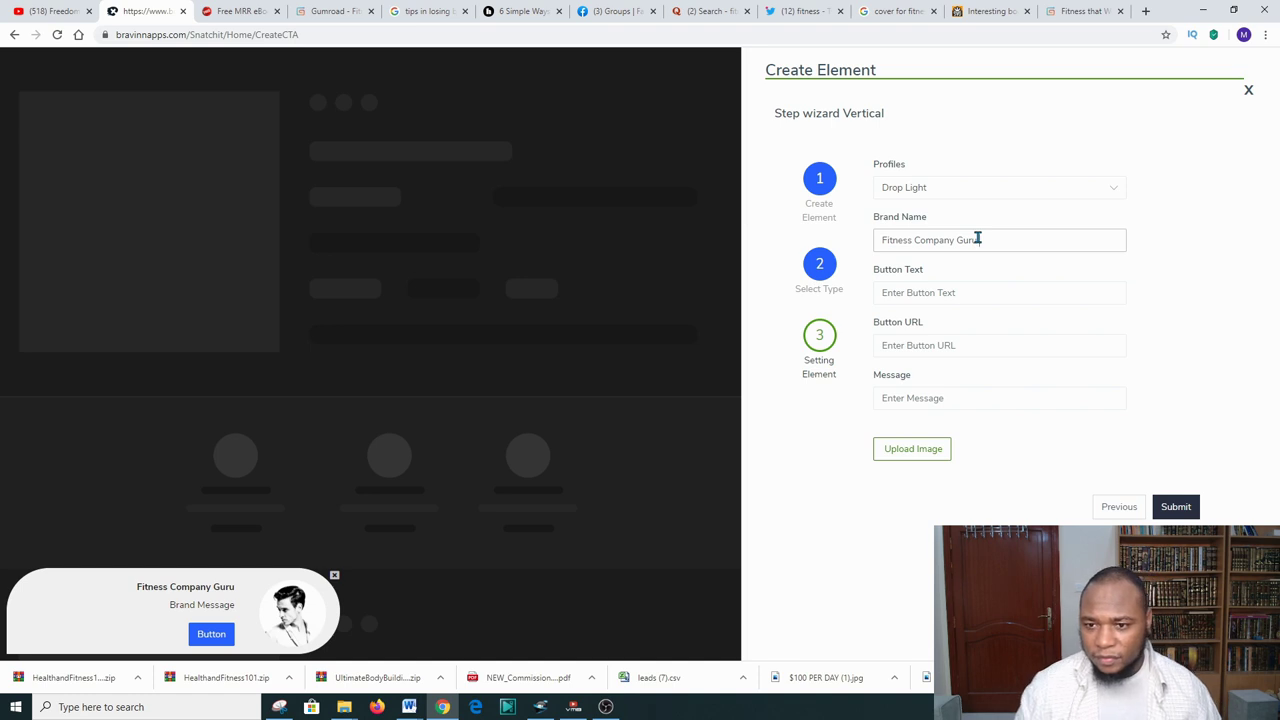
left_click(972, 293)
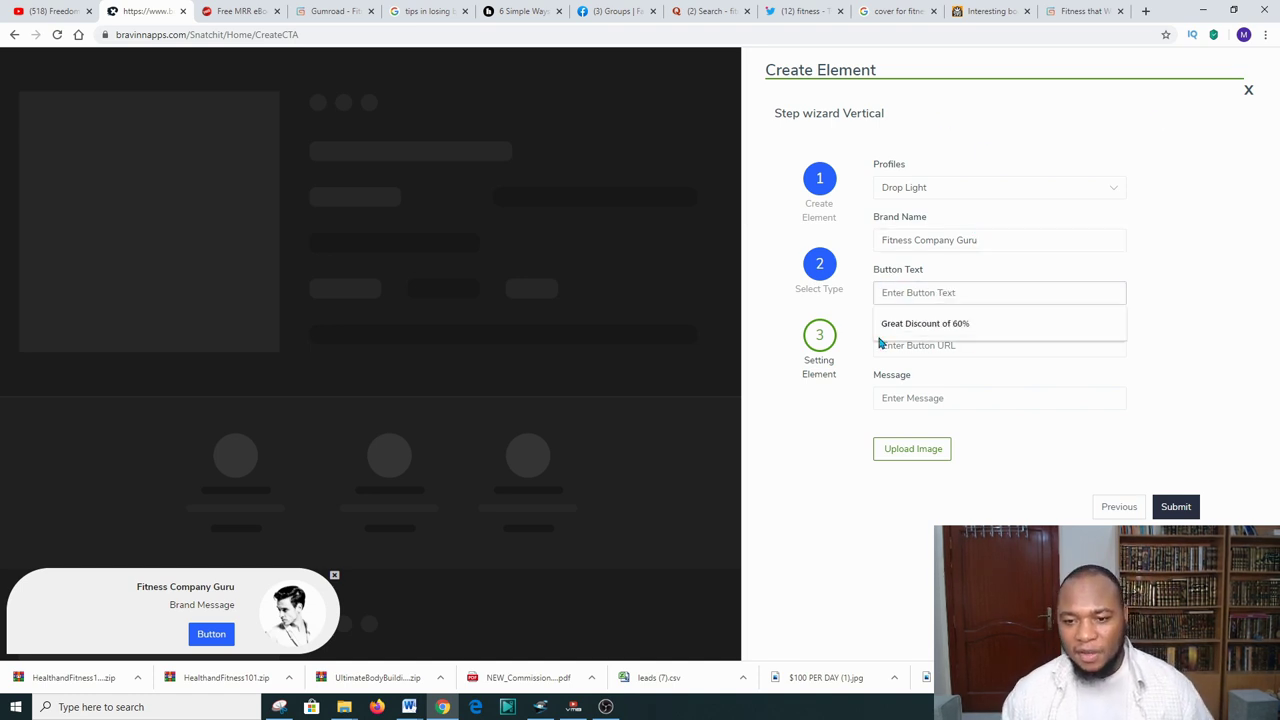
left_click(912, 325)
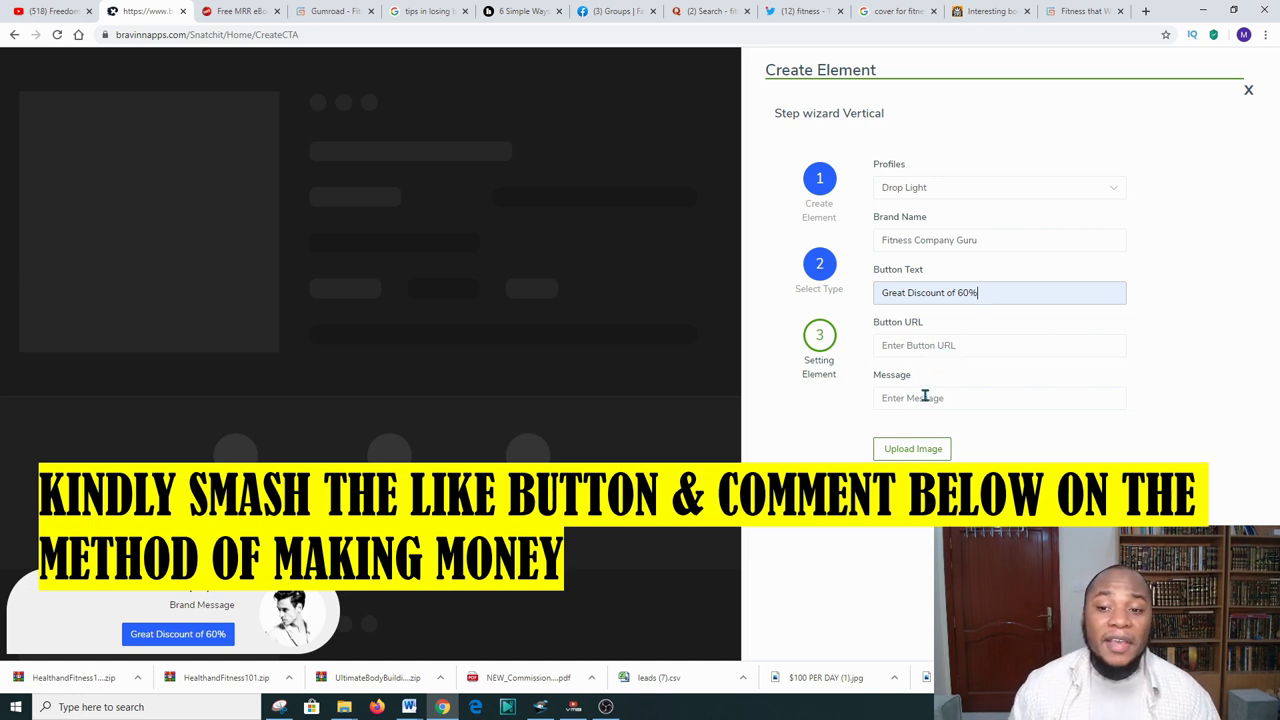
Step: Copy the Fitness Lovers product's share URL from Gumroad and paste it as the button URL in Snatchit
left_click(328, 10)
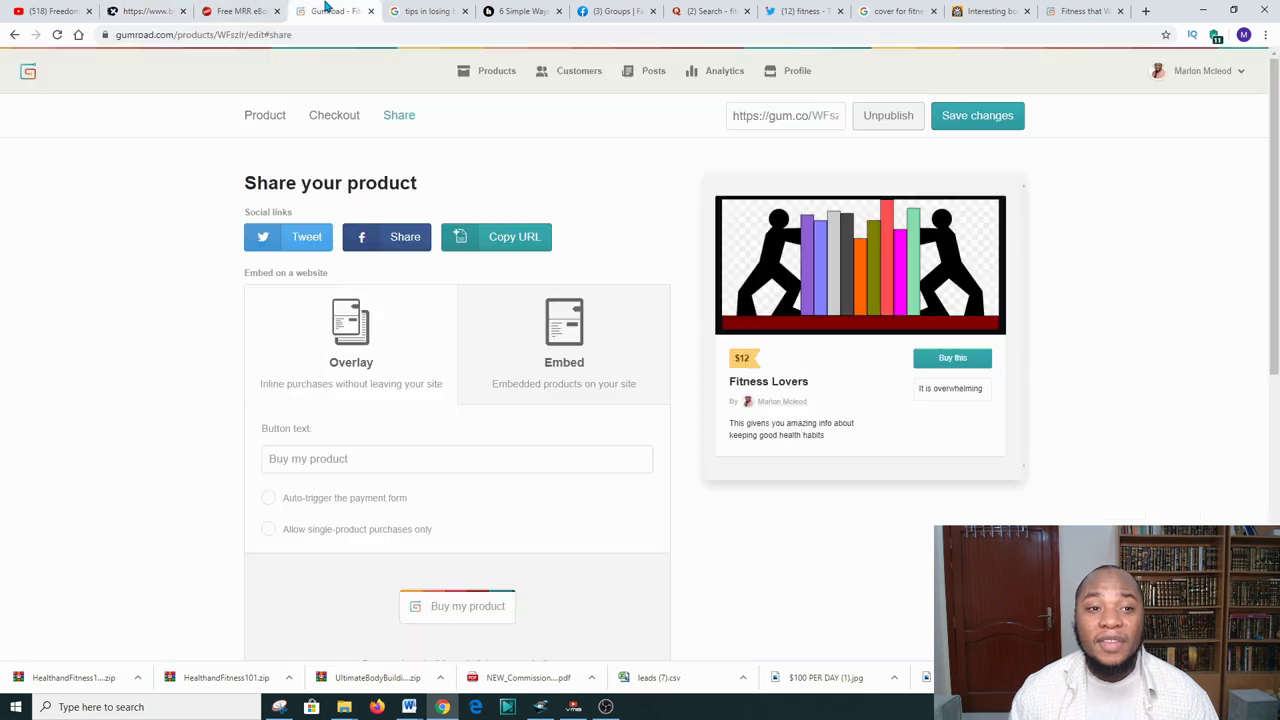
left_click(520, 245)
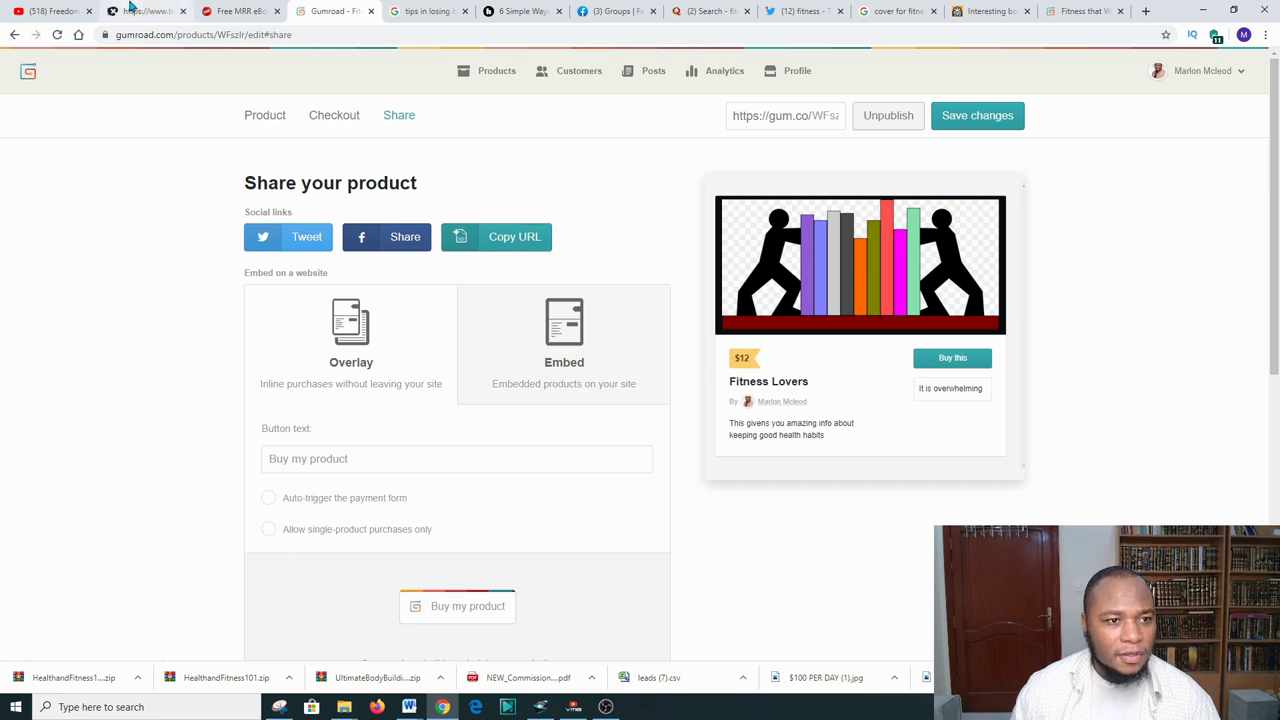
left_click(130, 10)
left_click(915, 345)
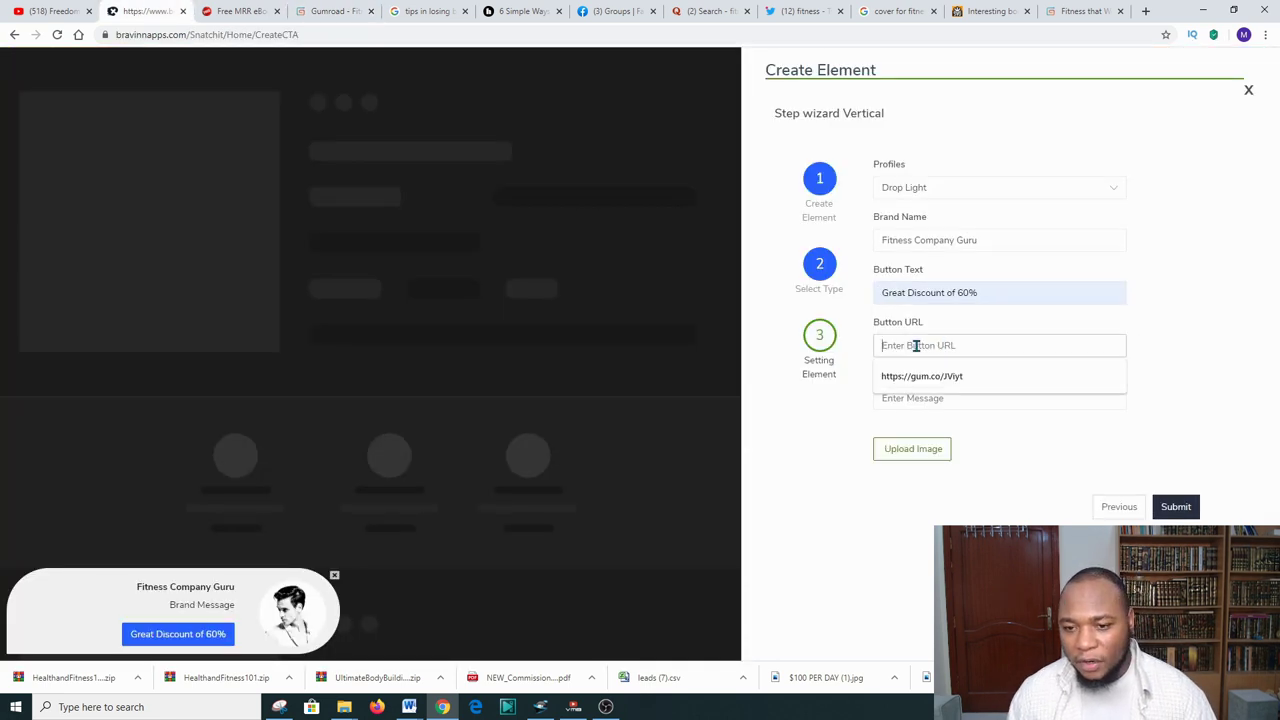
key("ctrl+v")
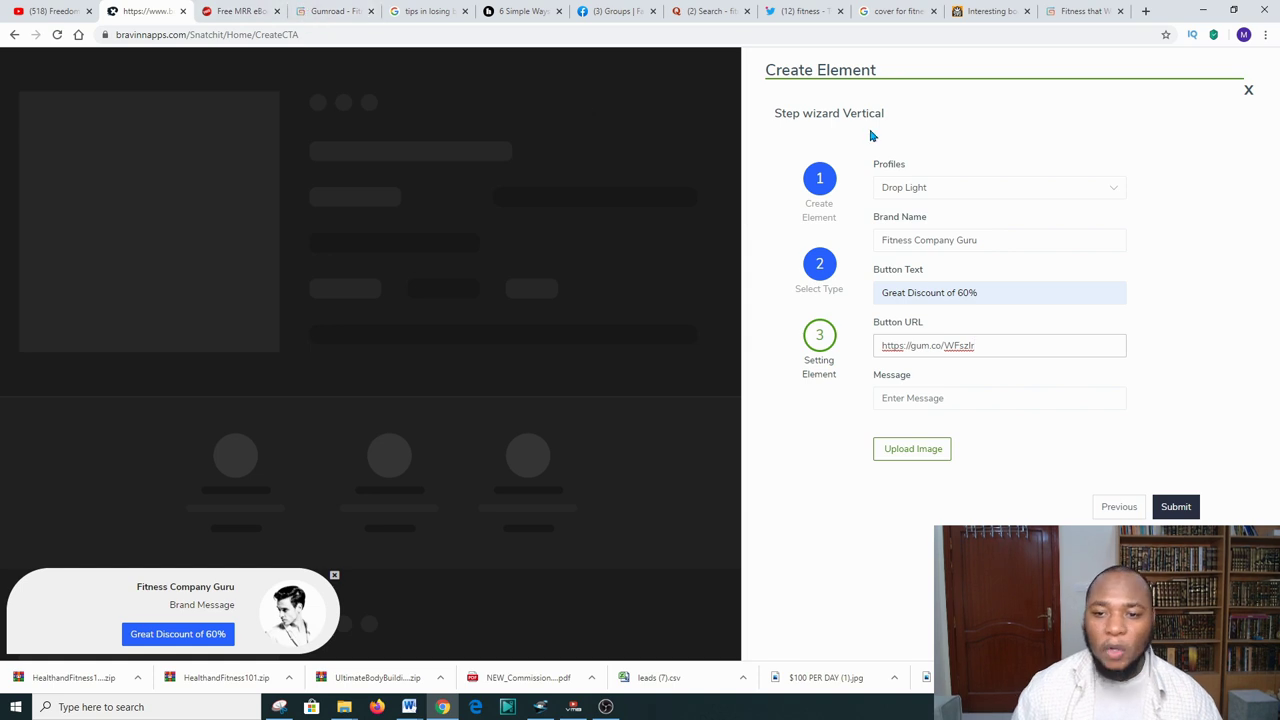
Step: Set the element's message to "You need to Take Action" and submit the element
left_click(891, 396)
left_click(903, 432)
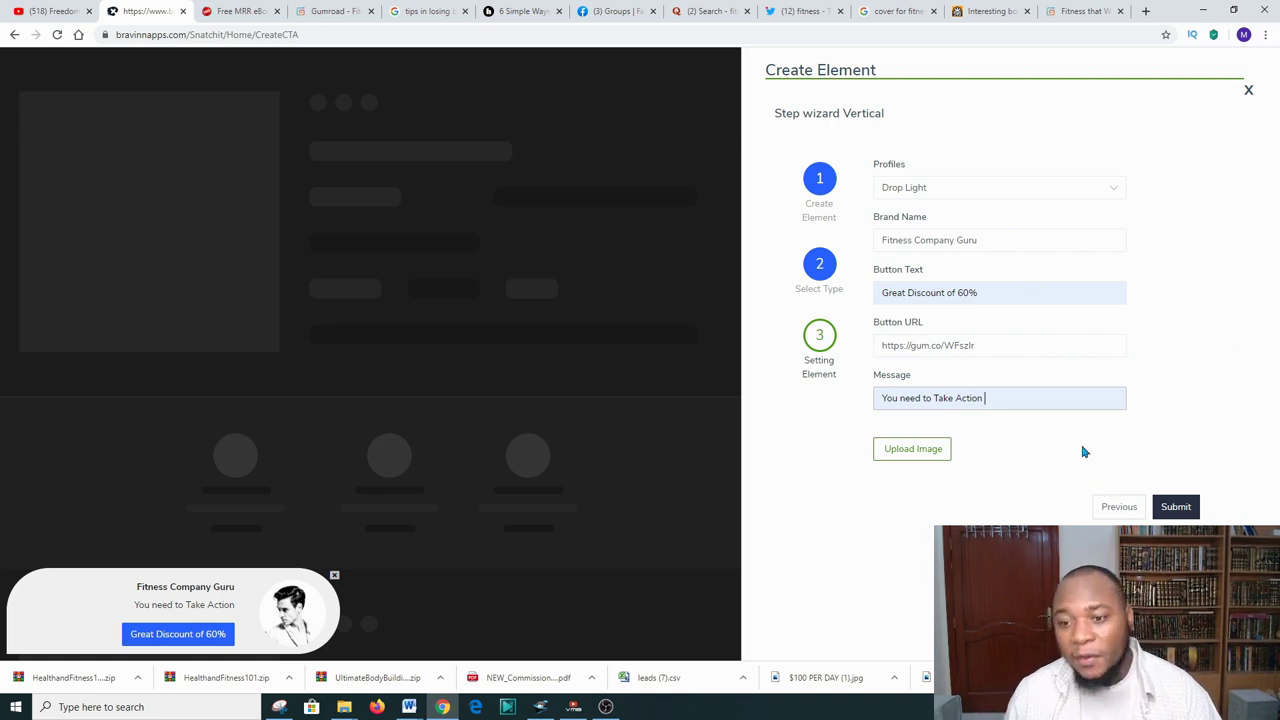
left_click(1186, 510)
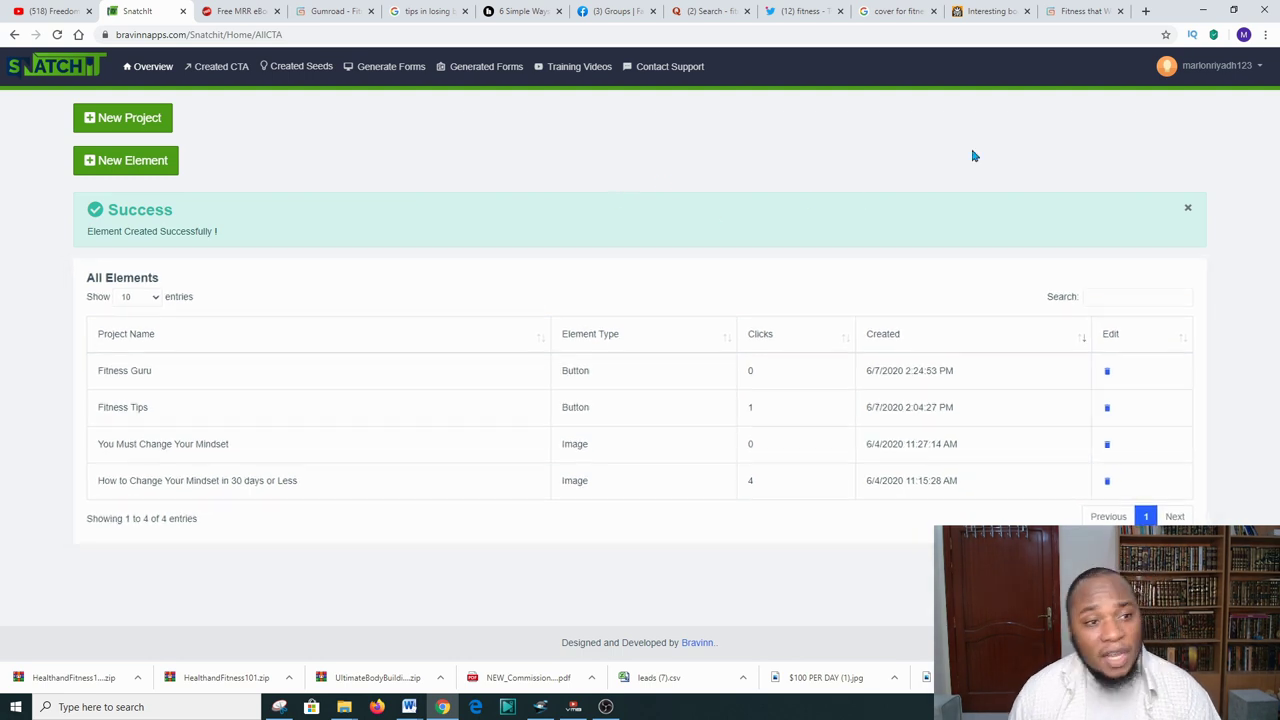
Step: Start a new Snatchit project and open Healthline's "6 Simple Ways to Lose Belly Fat" in a new tab from the Google results
left_click(132, 119)
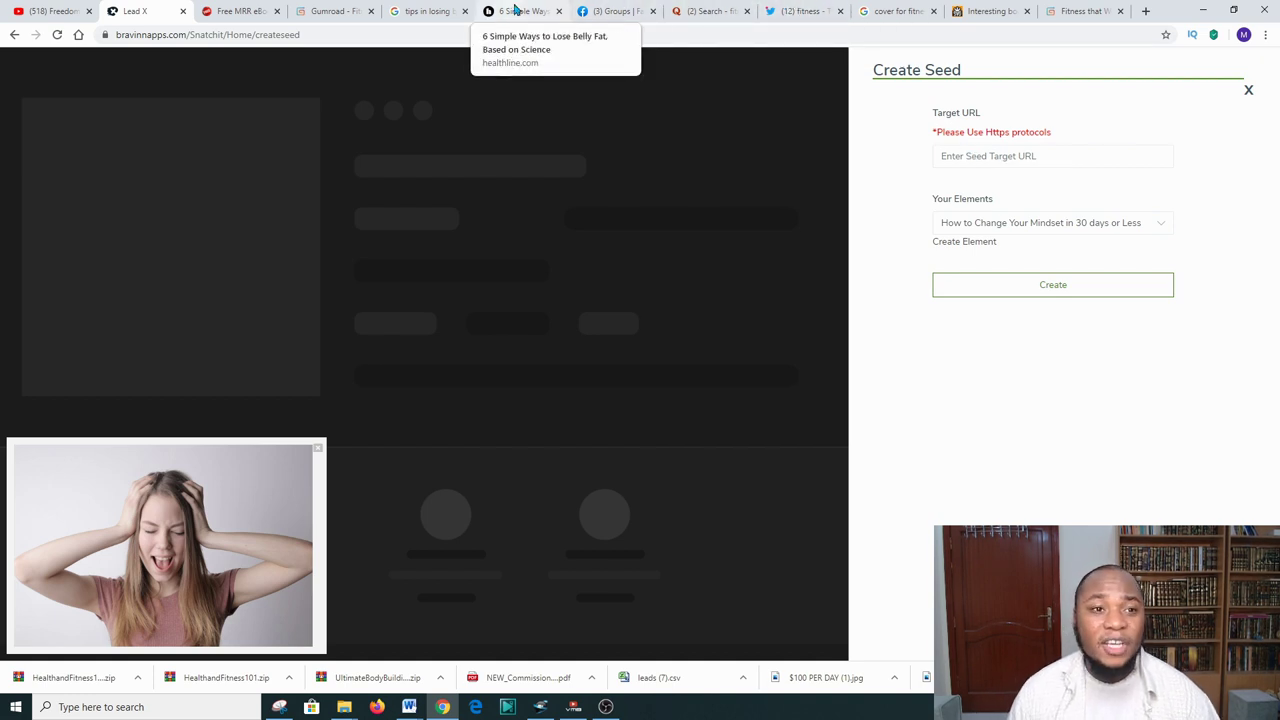
left_click(515, 10)
left_click(410, 11)
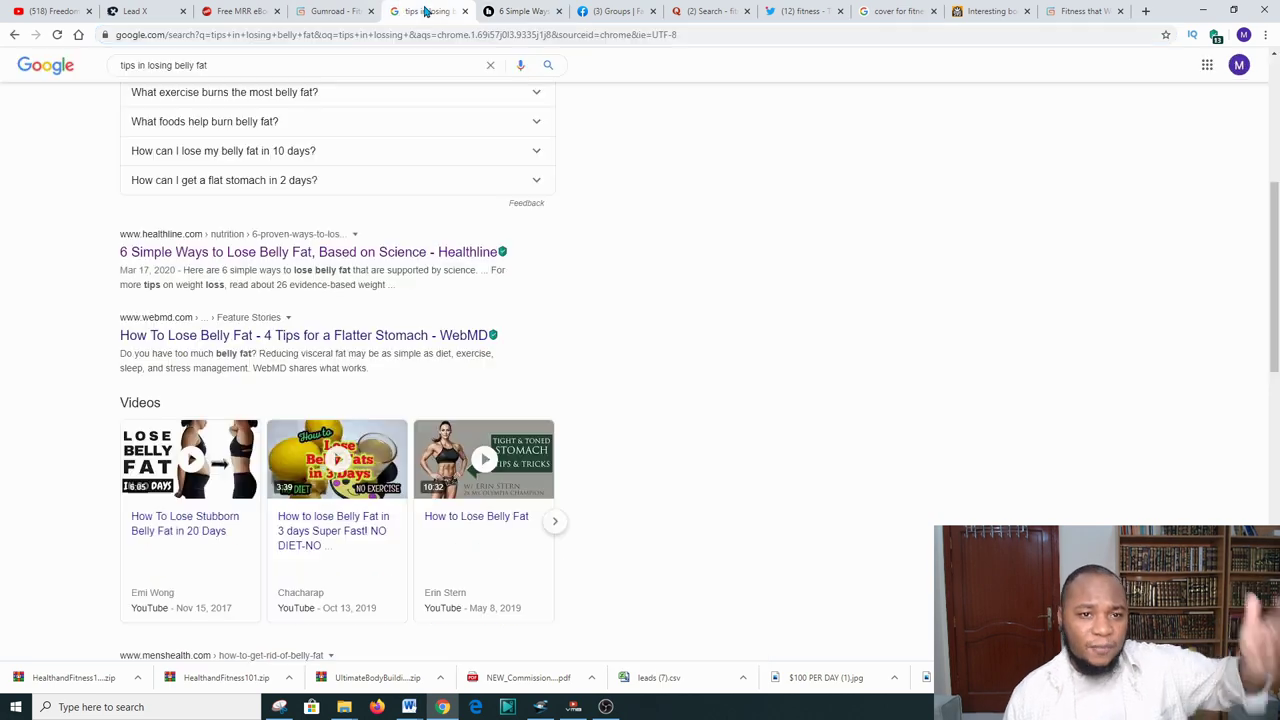
scroll(866, 340, "up", 4)
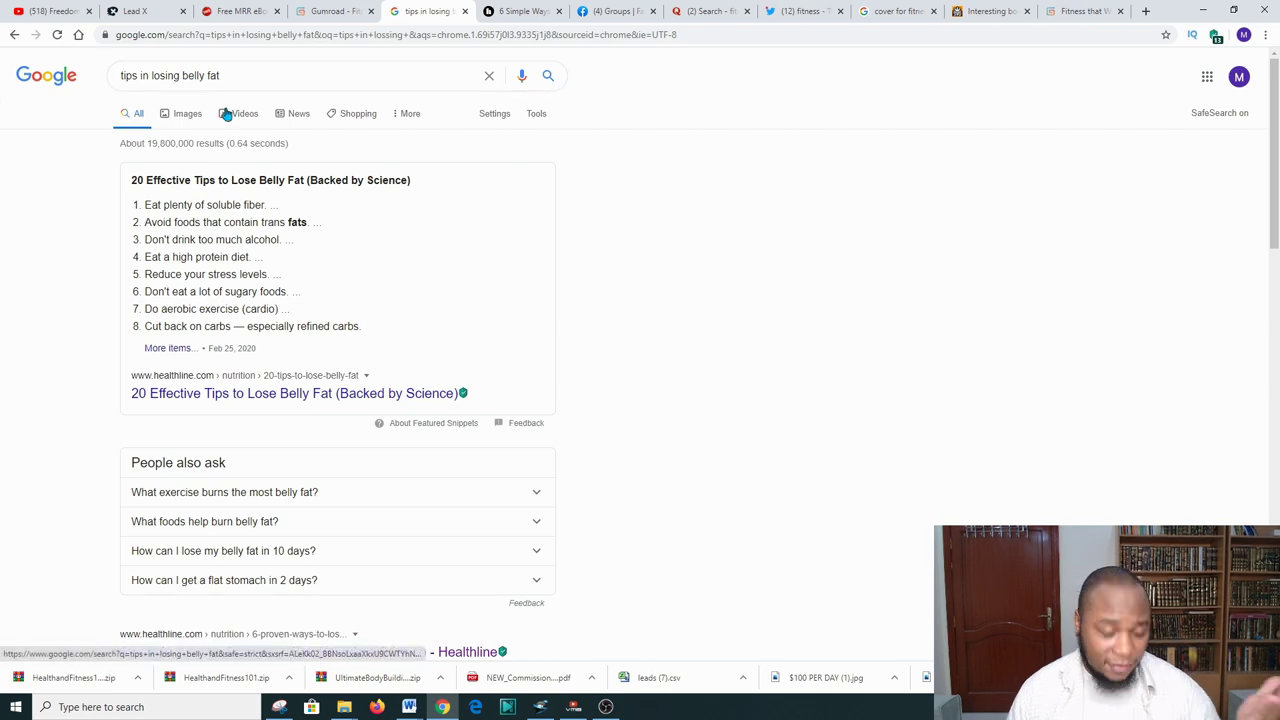
scroll(226, 113, "down", 1)
scroll(200, 100, "up", 1)
scroll(206, 223, "down", 4)
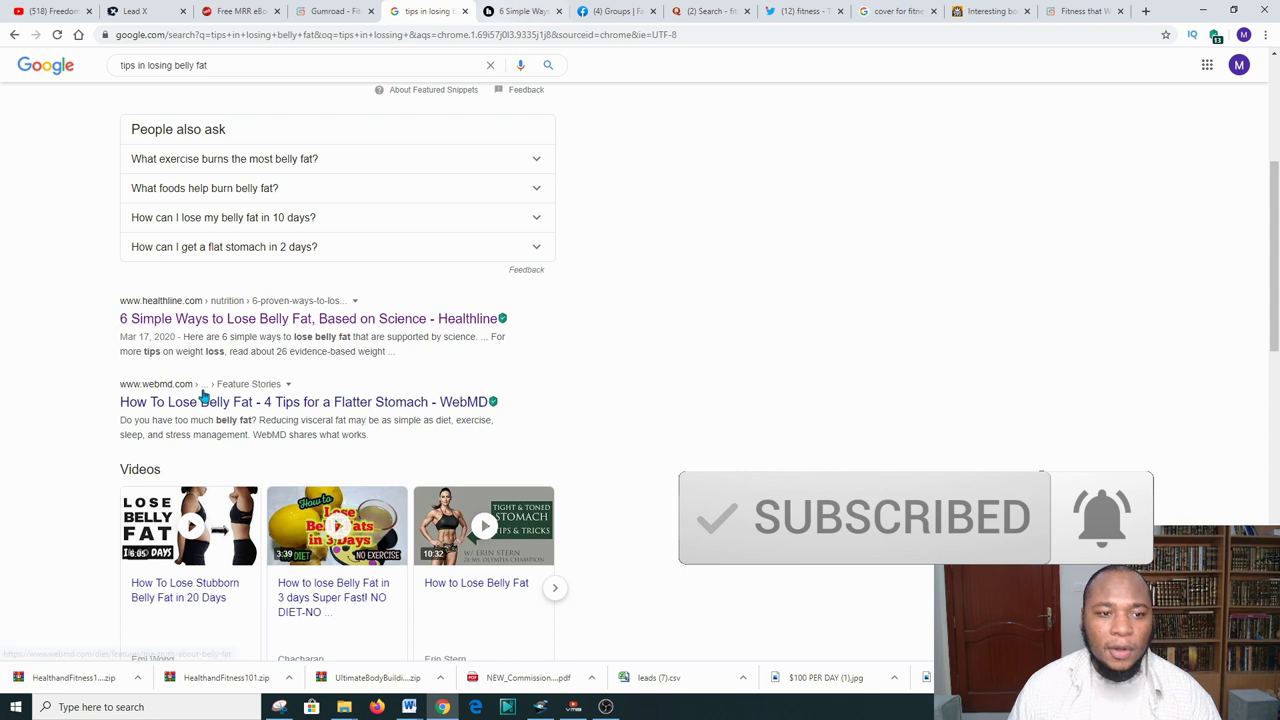
right_click(166, 319)
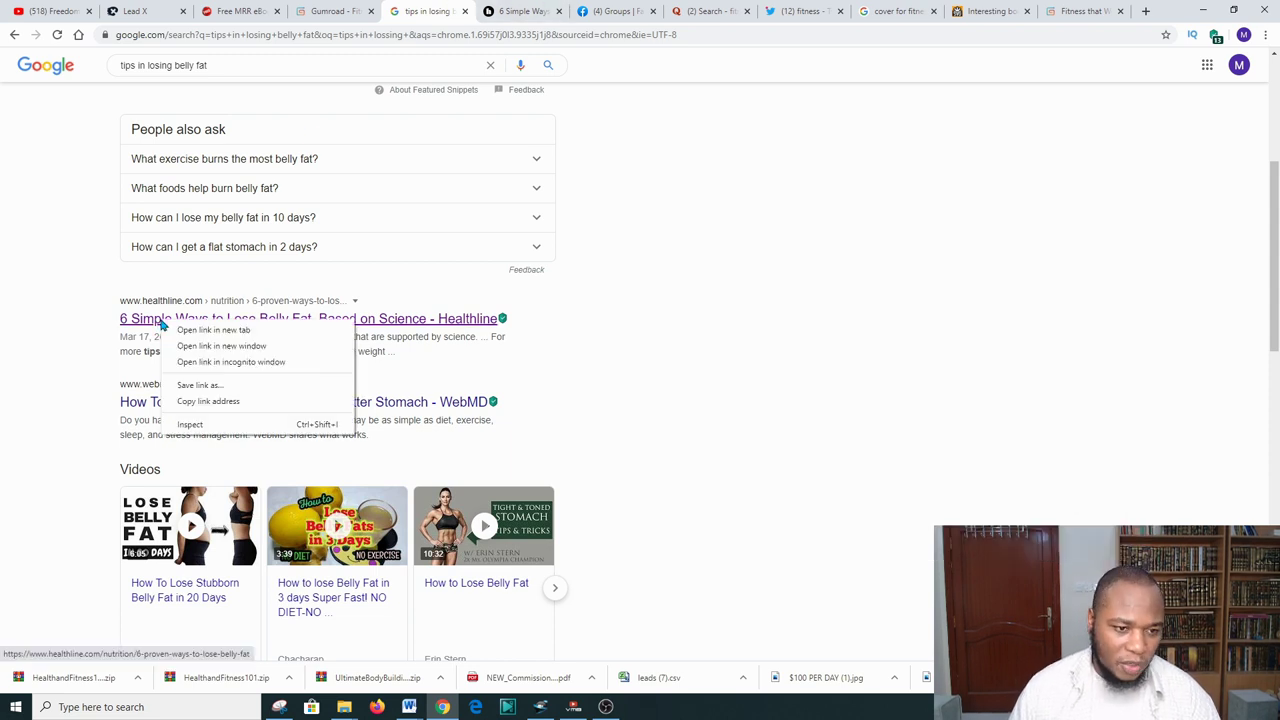
left_click(190, 330)
left_click(476, 9)
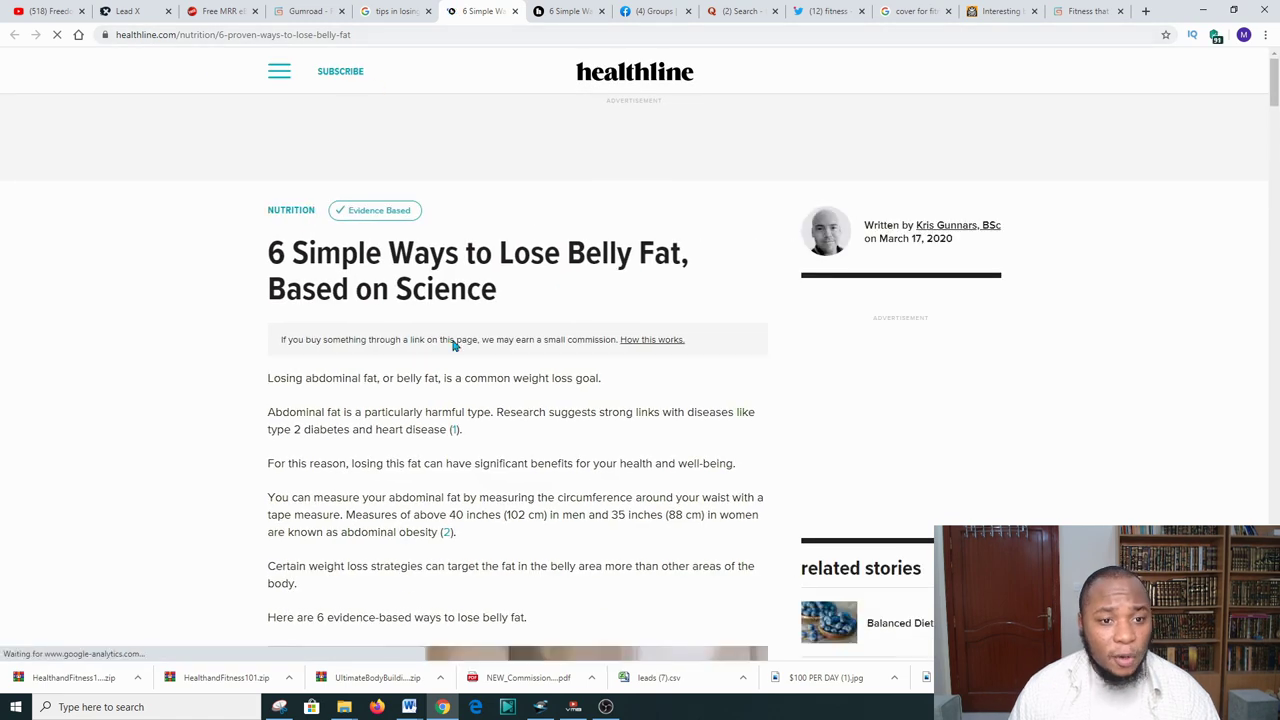
Step: Look over the Healthline belly fat article and copy its full web address
scroll(455, 300, "down", 3)
scroll(466, 287, "up", 3)
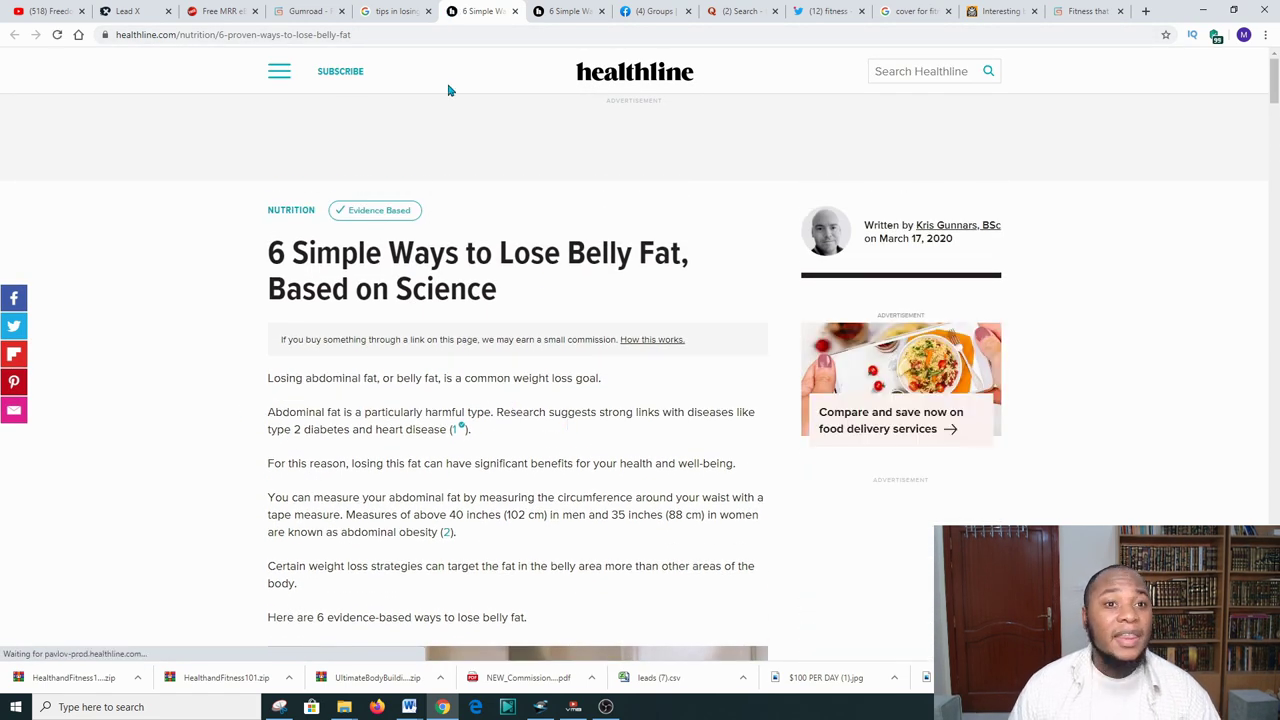
left_click(398, 34)
left_click_drag(398, 34, 101, 34)
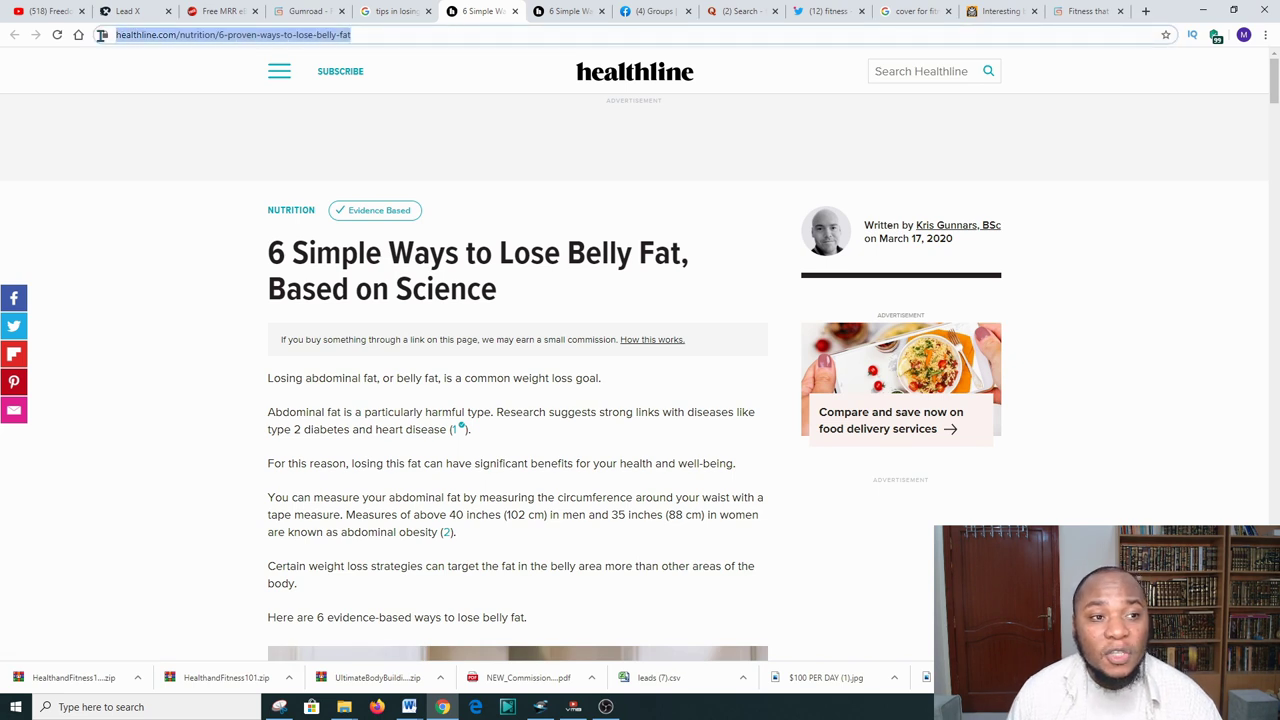
left_click(343, 36)
left_click_drag(419, 35, 105, 30)
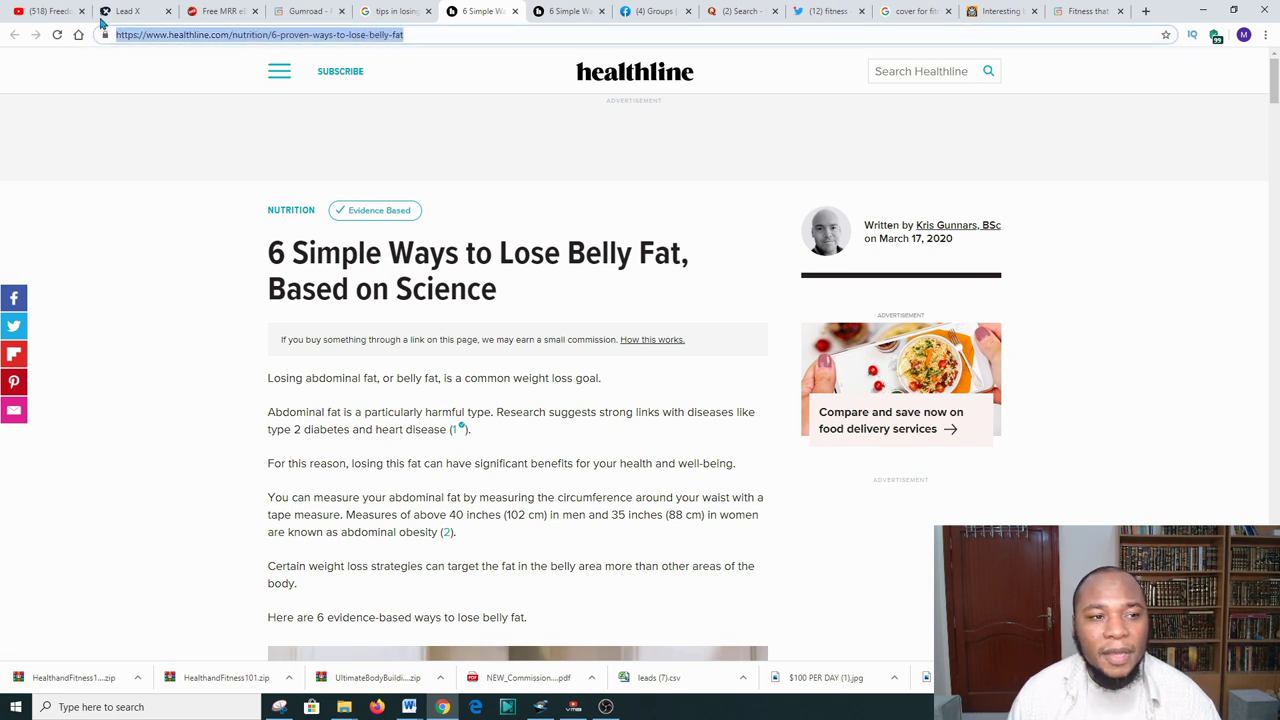
right_click(158, 38)
left_click(203, 109)
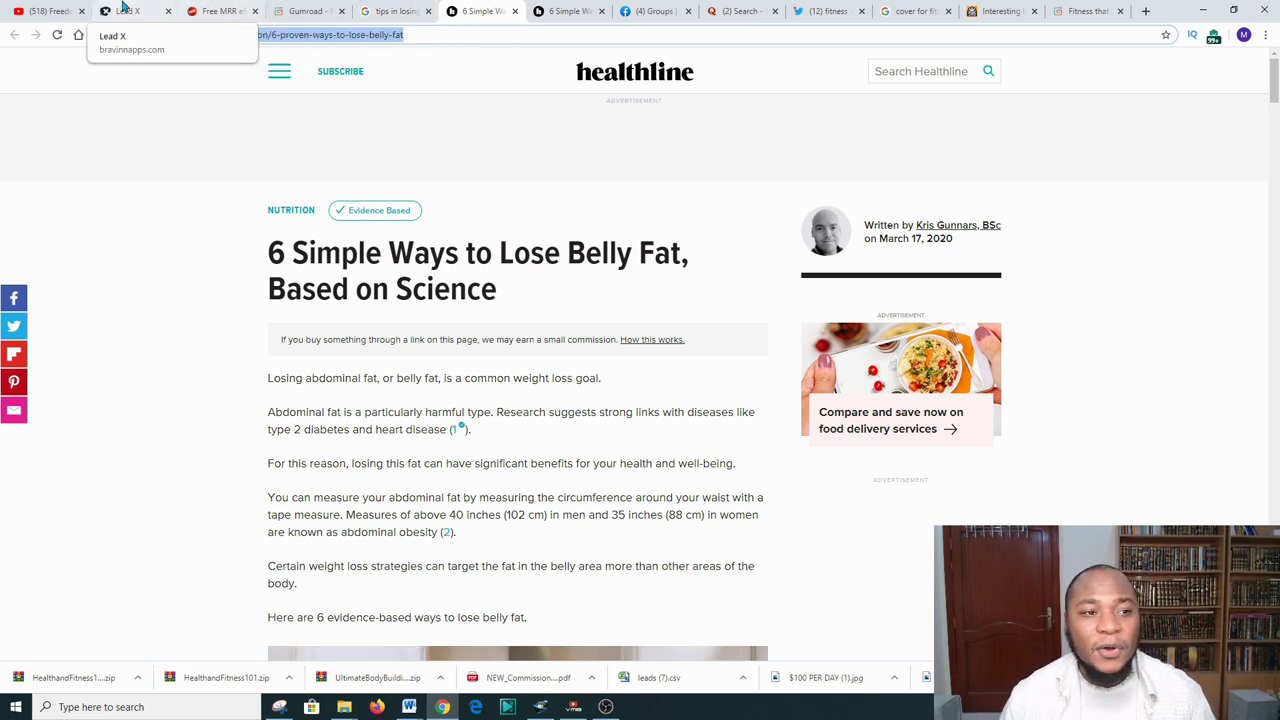
Step: Return to Snatchit's seed form and paste the Healthline article's address as the target URL
left_click(125, 10)
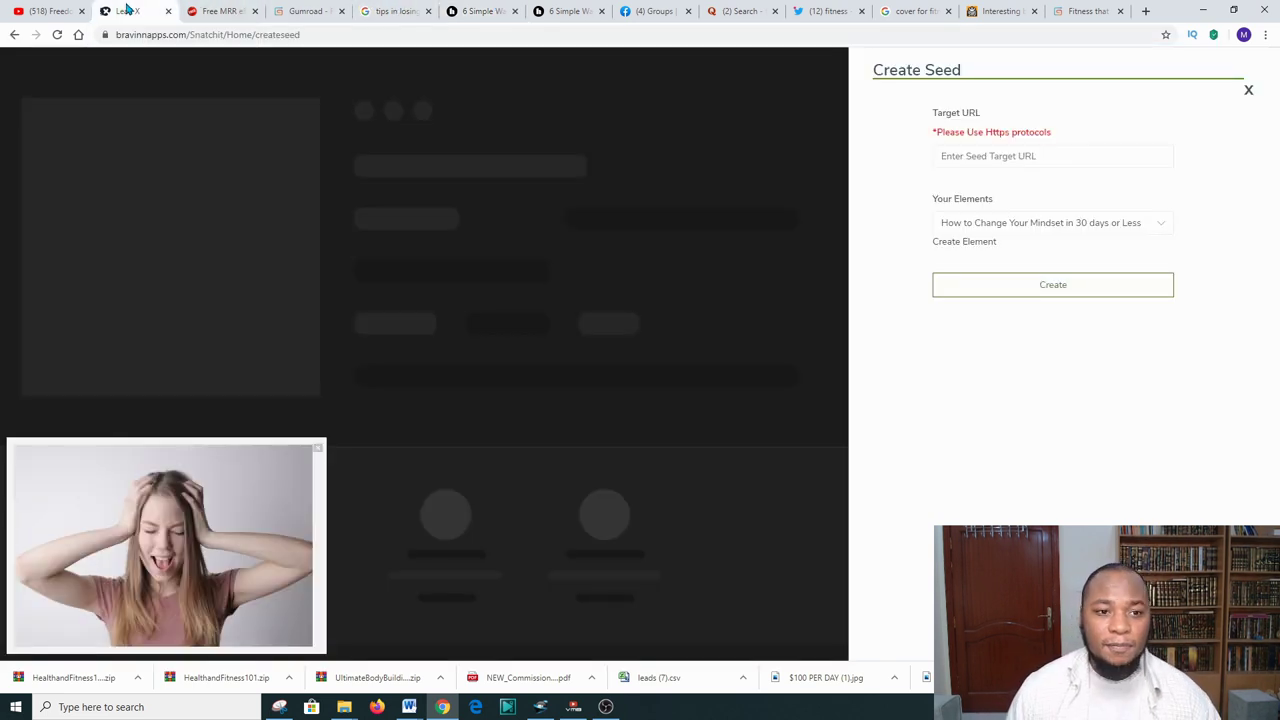
left_click(964, 156)
right_click(963, 157)
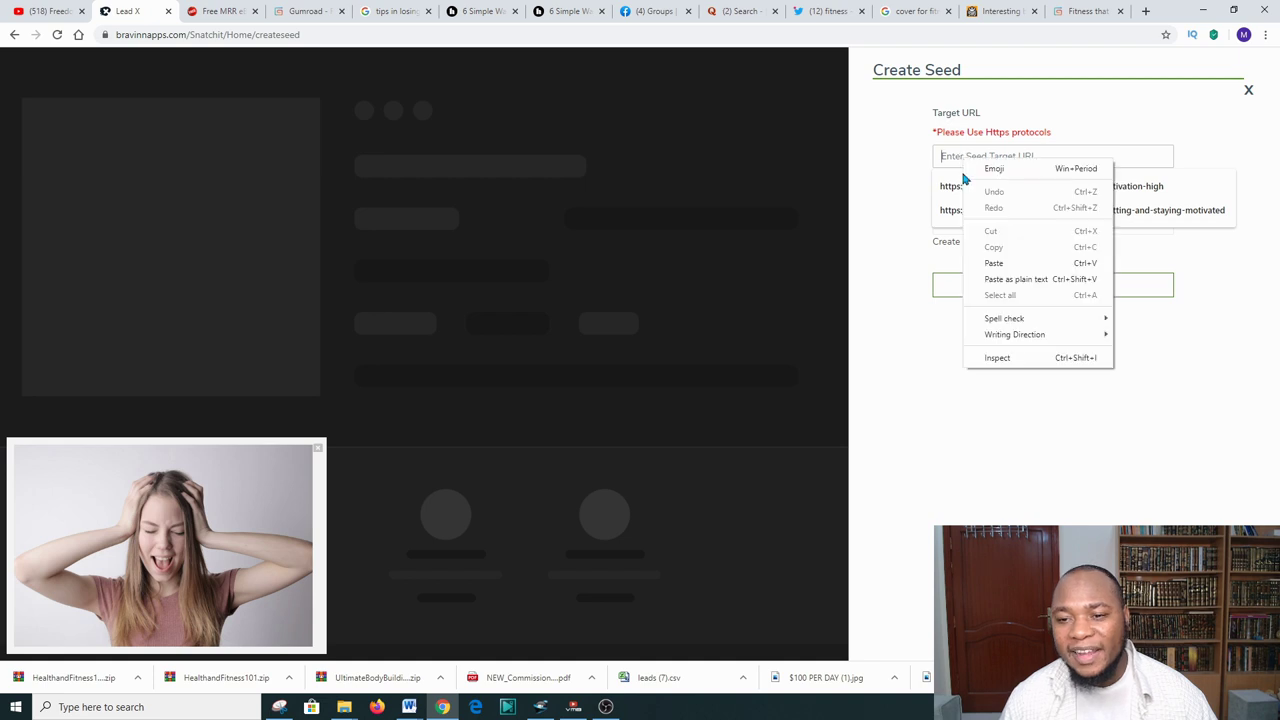
left_click(994, 264)
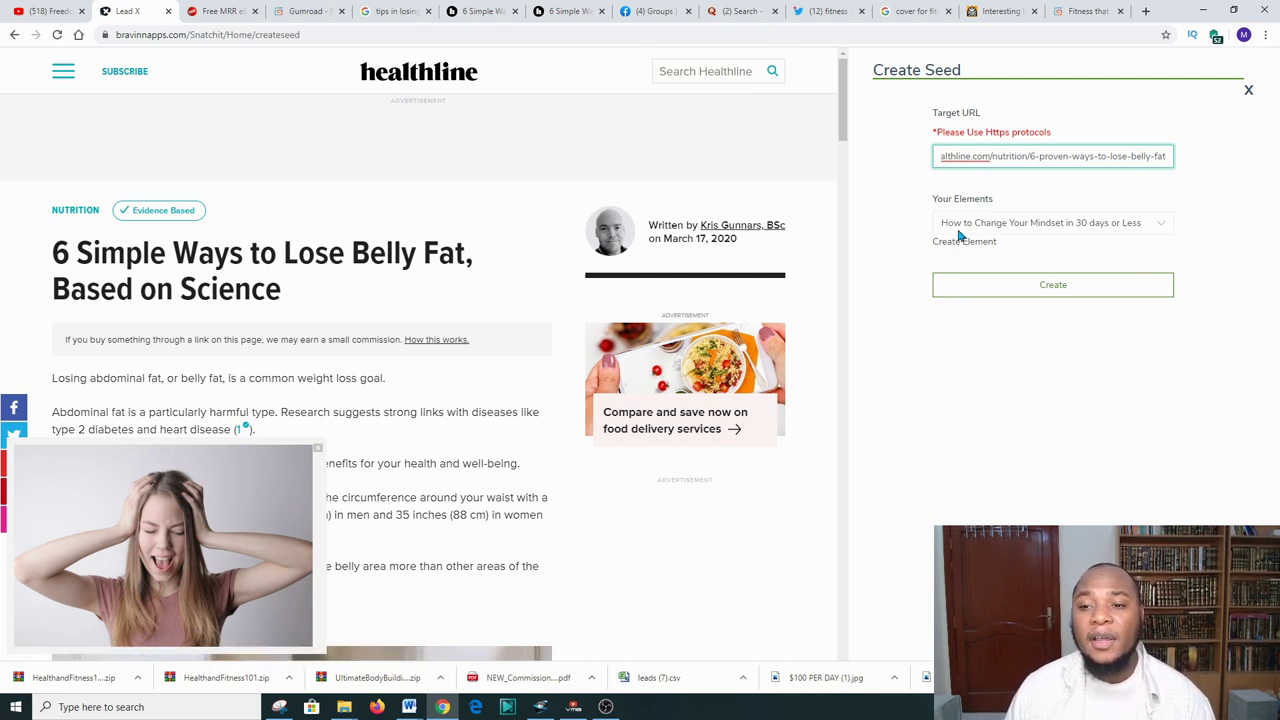
Step: Choose the "Fitness Guru" element for the seed and check its preview over the article
left_click(1160, 224)
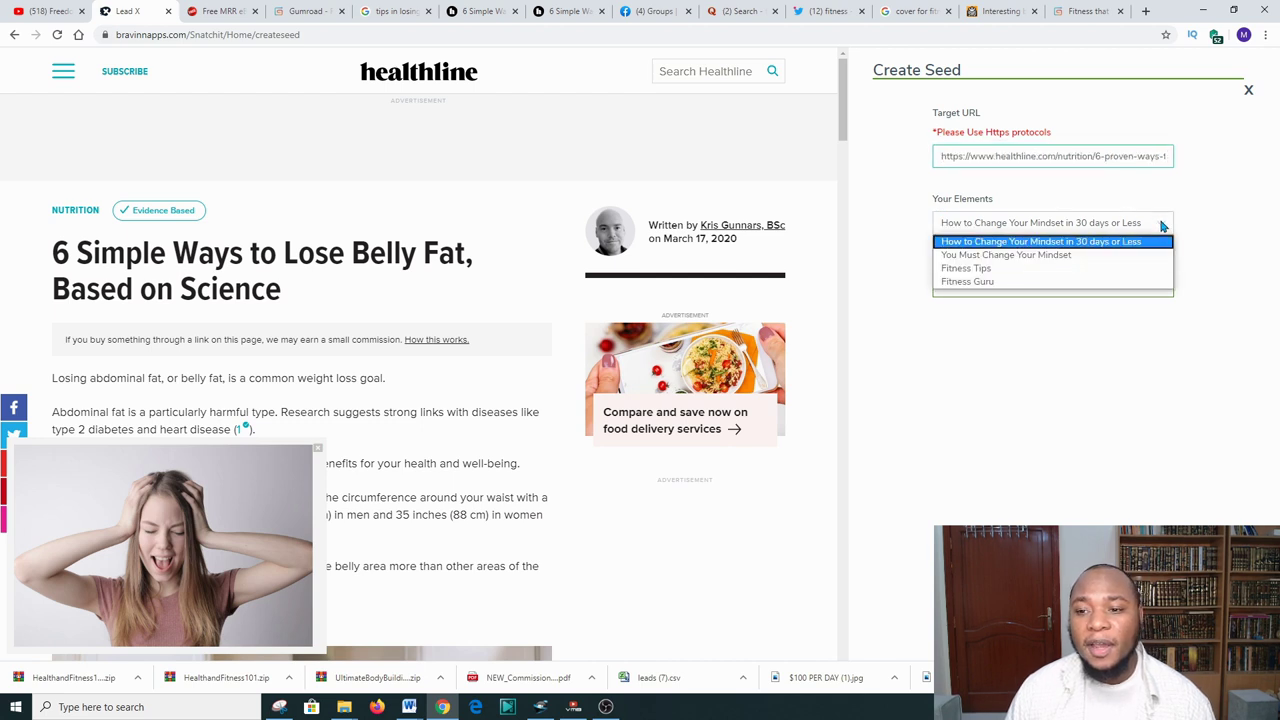
left_click(958, 283)
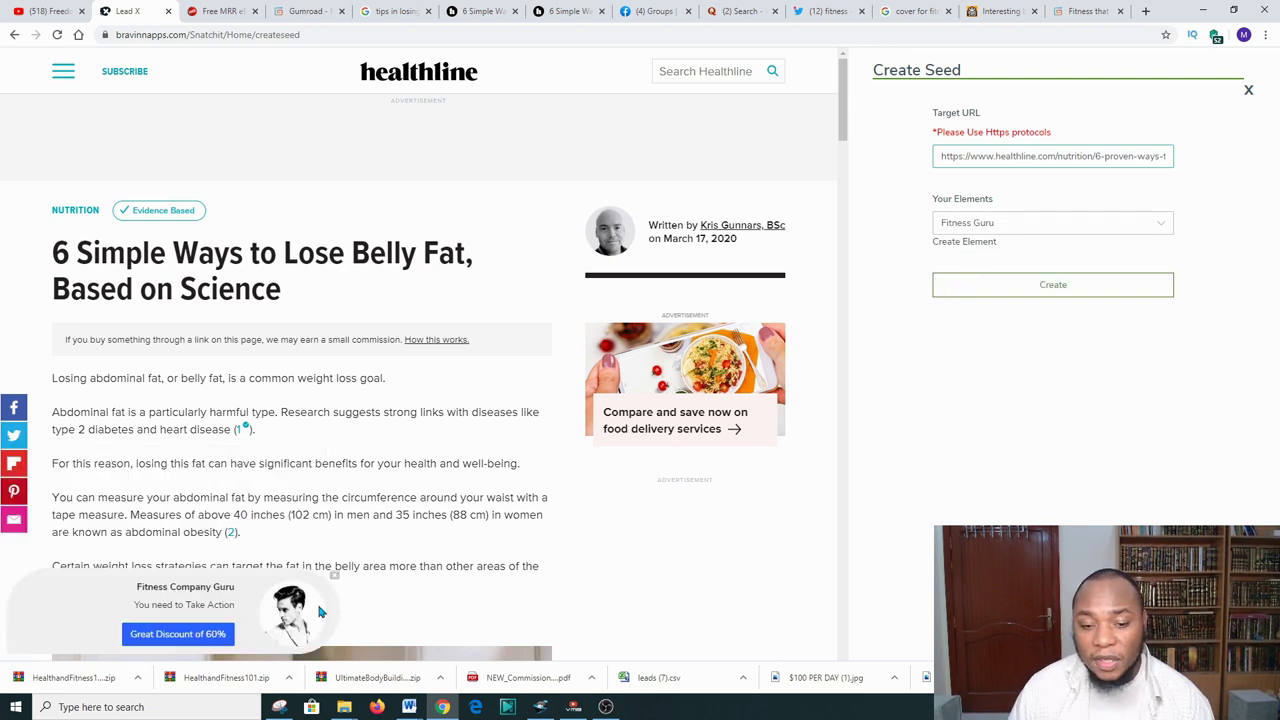
scroll(320, 612, "down", 3)
scroll(279, 620, "up", 3)
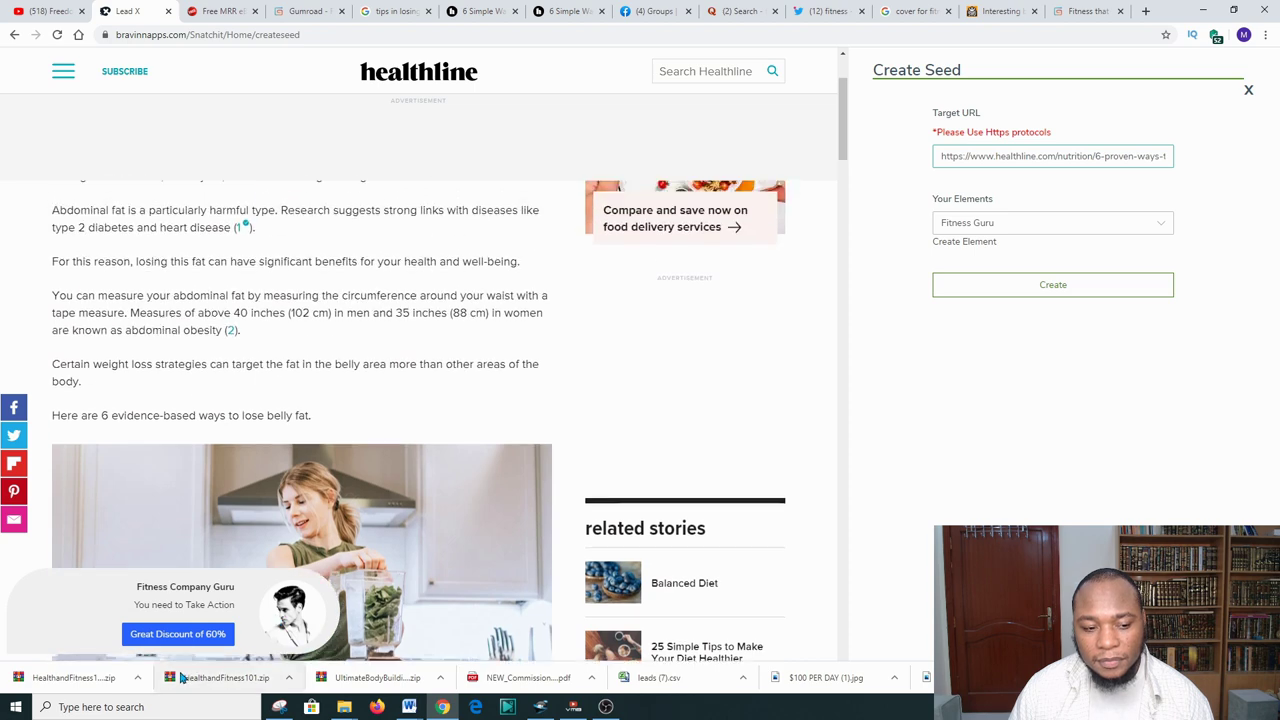